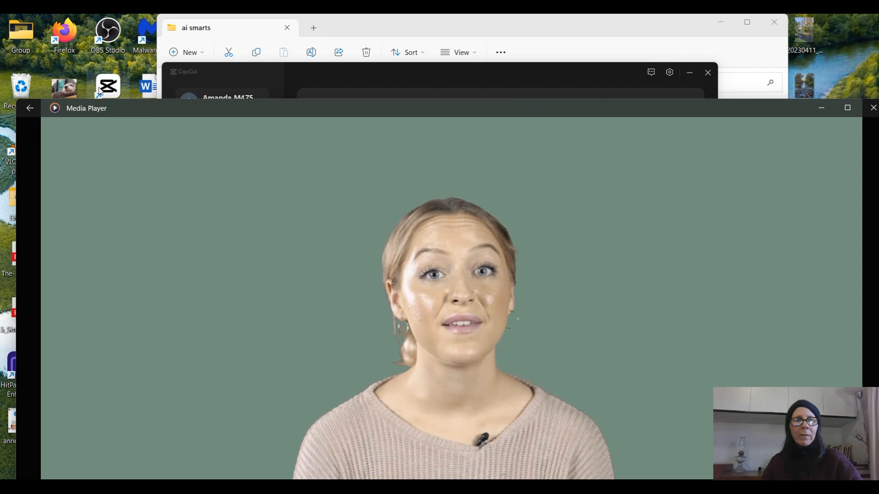
- Switch to CapCut, start a new project and import the MP4 clip from the ai smarts folder
left_click(822, 108)
left_click(490, 121)
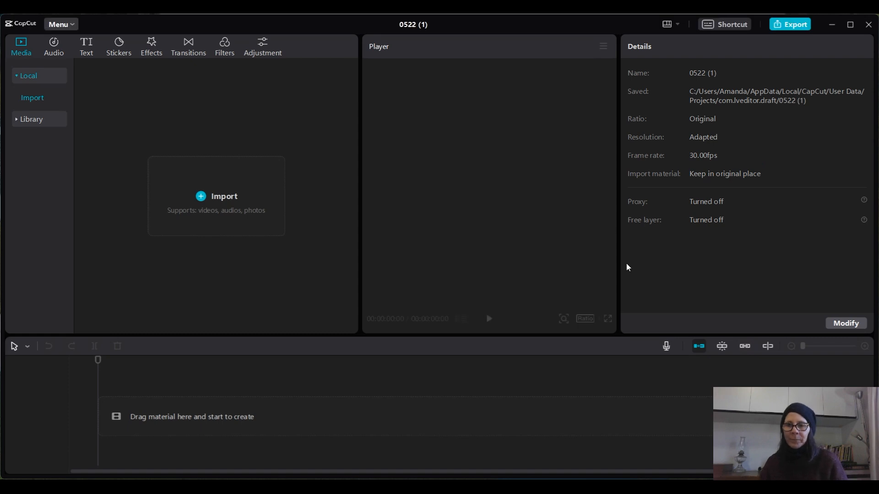
left_click(224, 202)
left_click(147, 130)
double_click(148, 130)
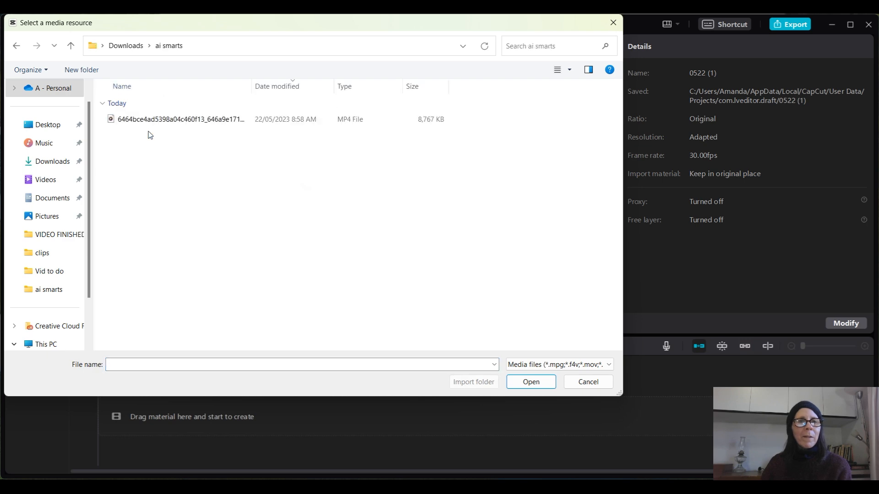
left_click(177, 120)
left_click(524, 382)
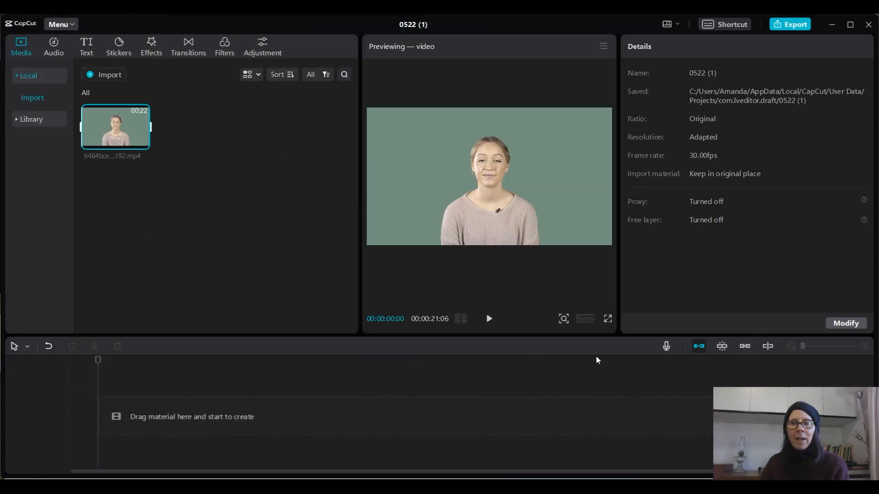
- Add the imported clip to the timeline and set the project's aspect ratio to 9:16
left_click(564, 319)
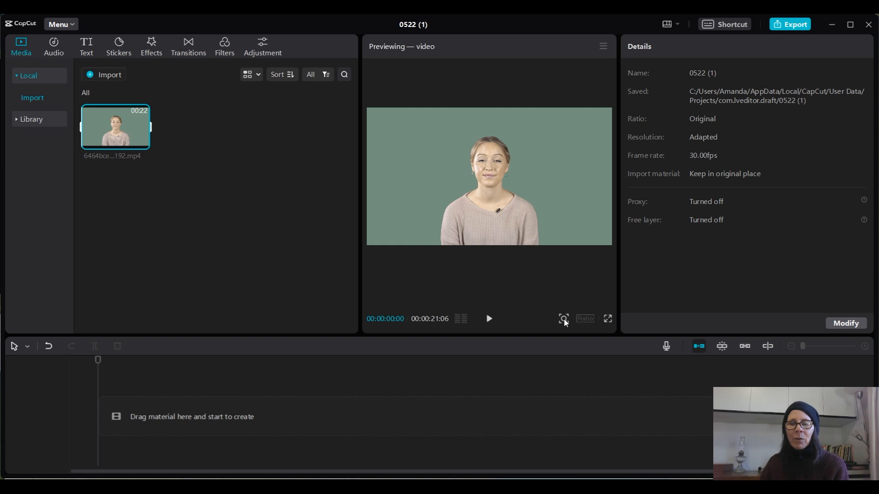
left_click(143, 143)
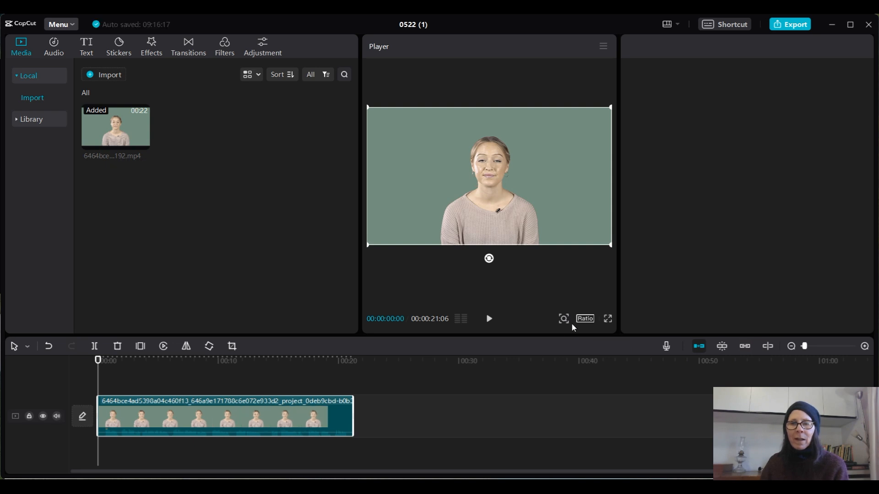
left_click(585, 319)
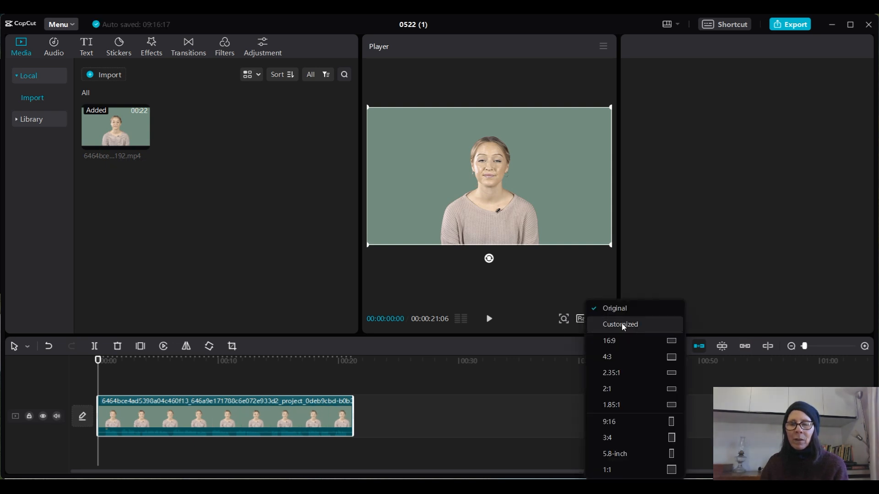
left_click(613, 422)
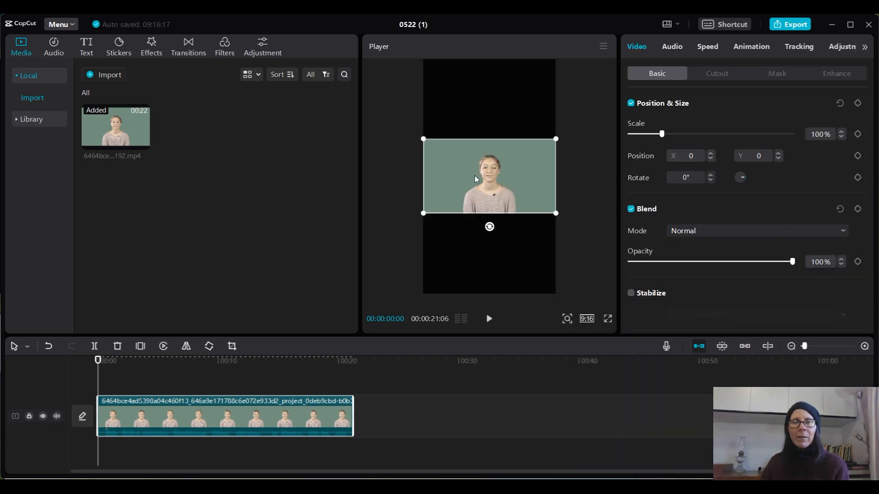
- Scale the clip to about 348% and position it at about X 75, Y 87 to fill the vertical frame
left_click_drag(422, 138, 343, 92)
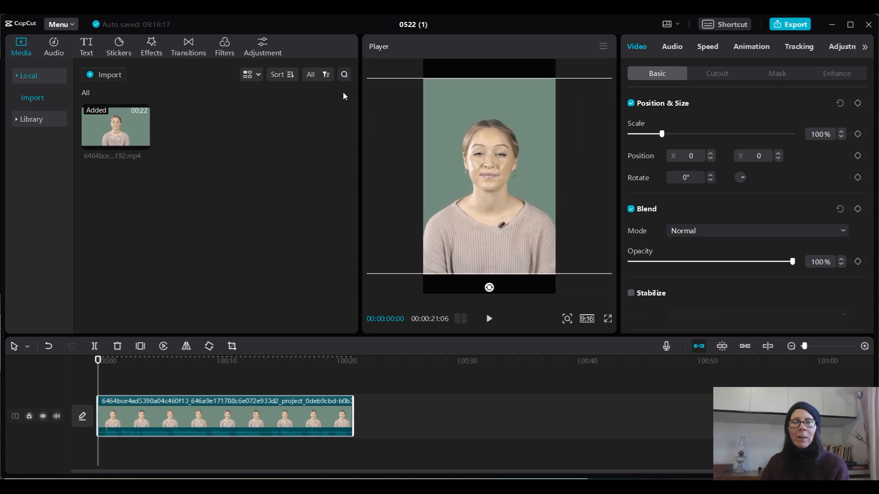
left_click_drag(502, 178, 503, 161)
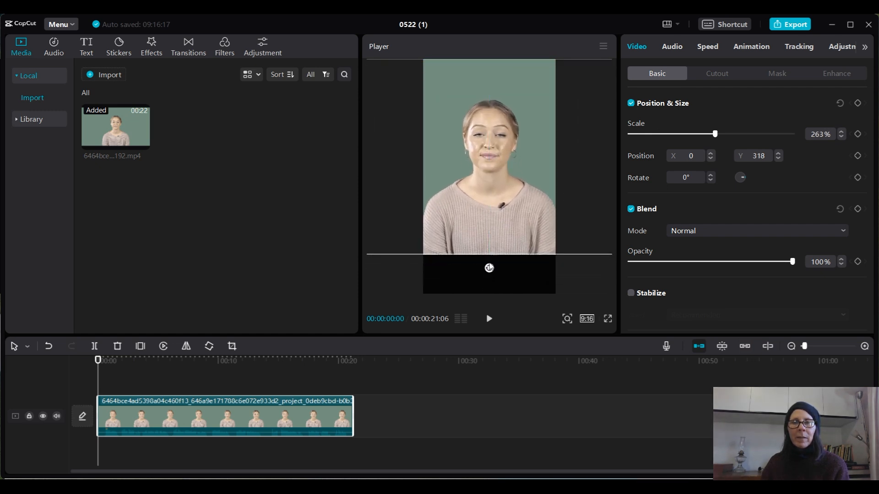
left_click_drag(492, 232, 564, 241)
left_click_drag(388, 274, 341, 285)
left_click_drag(483, 240, 427, 240)
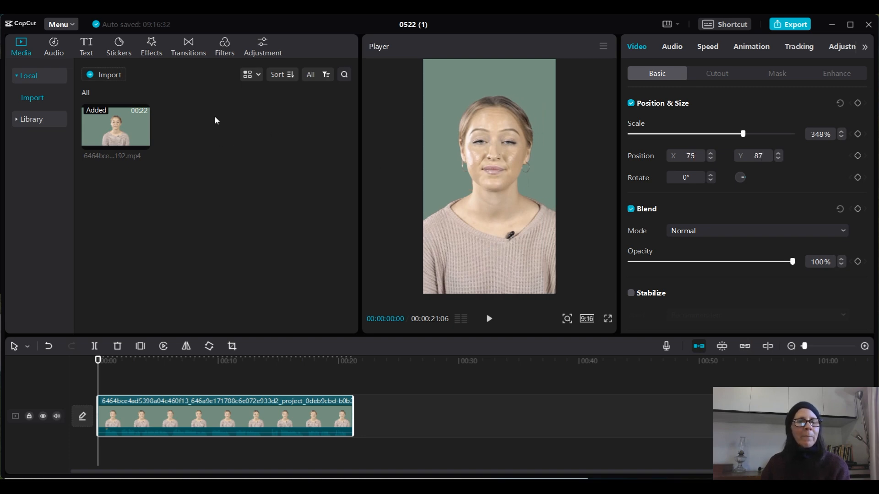
- Try the BW 3 filter over the full length of the clip, and delete it from the timeline
left_click(226, 45)
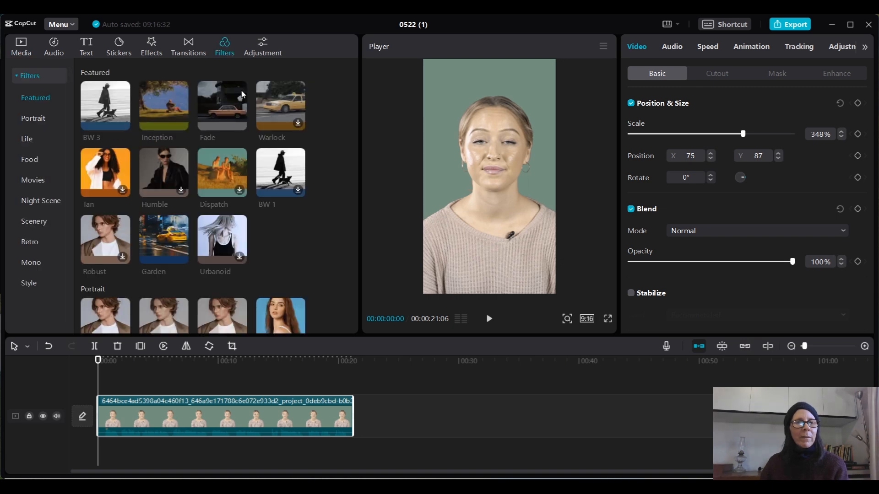
left_click(108, 105)
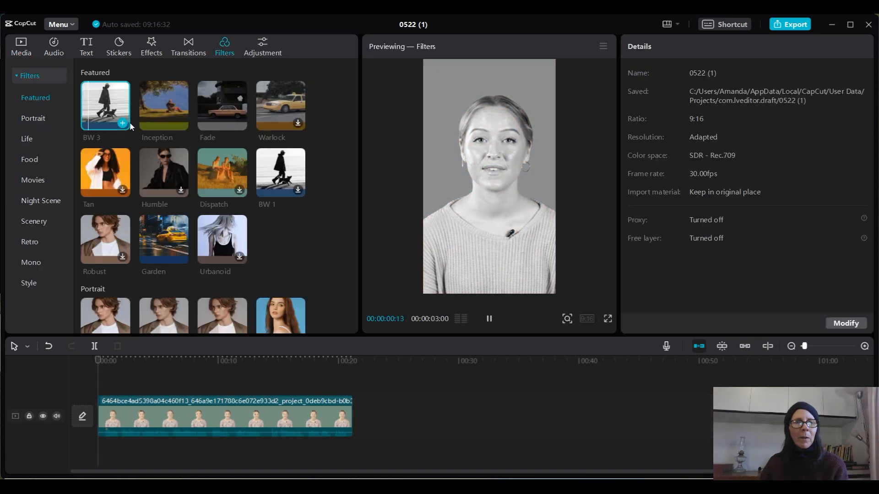
left_click(489, 319)
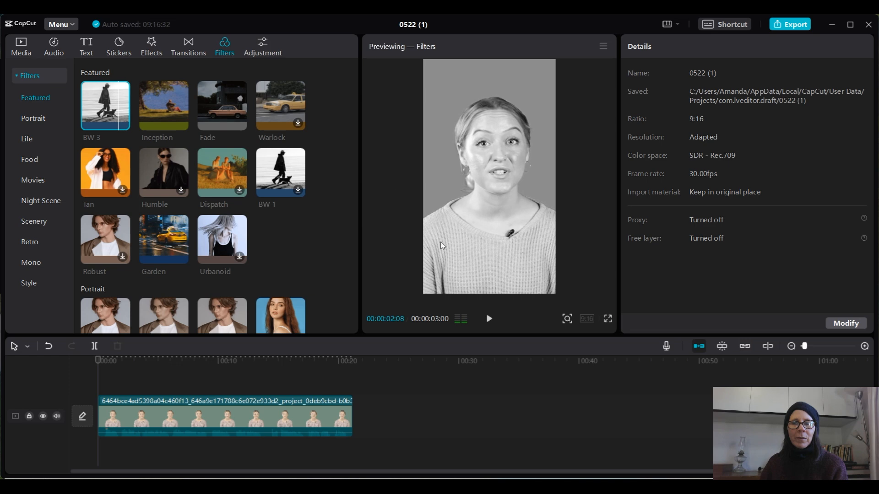
left_click(123, 123)
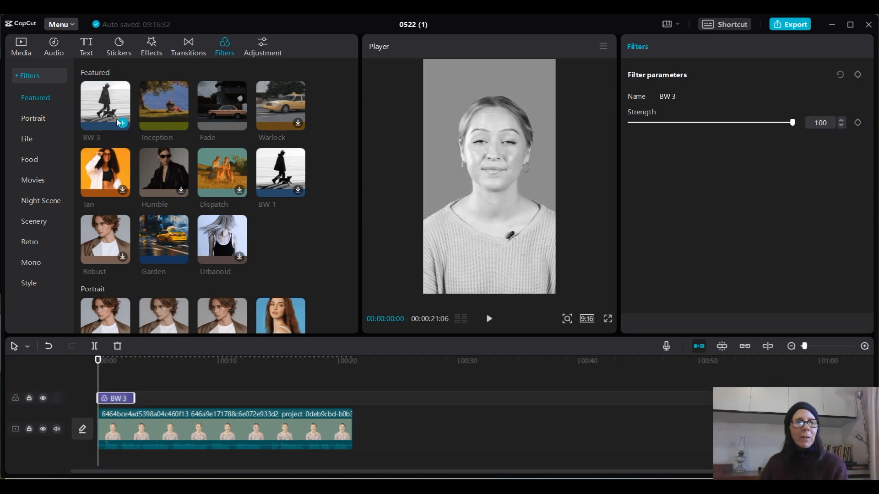
left_click_drag(135, 399, 352, 399)
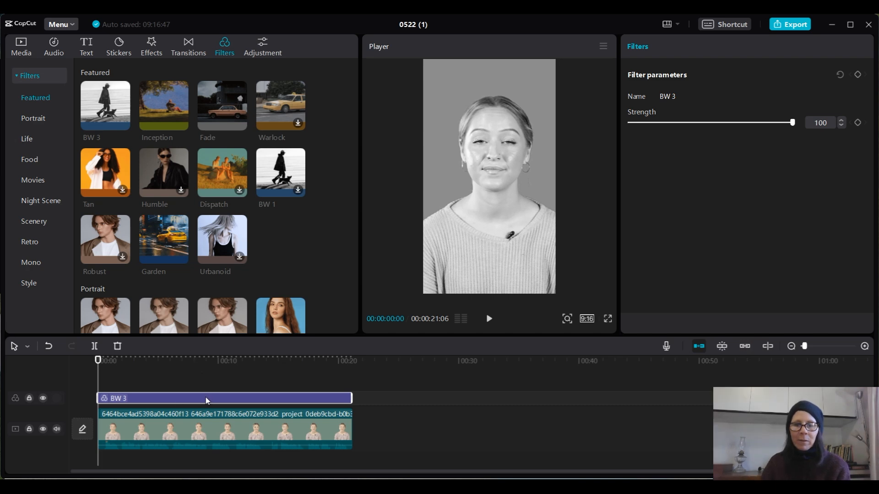
key("Delete")
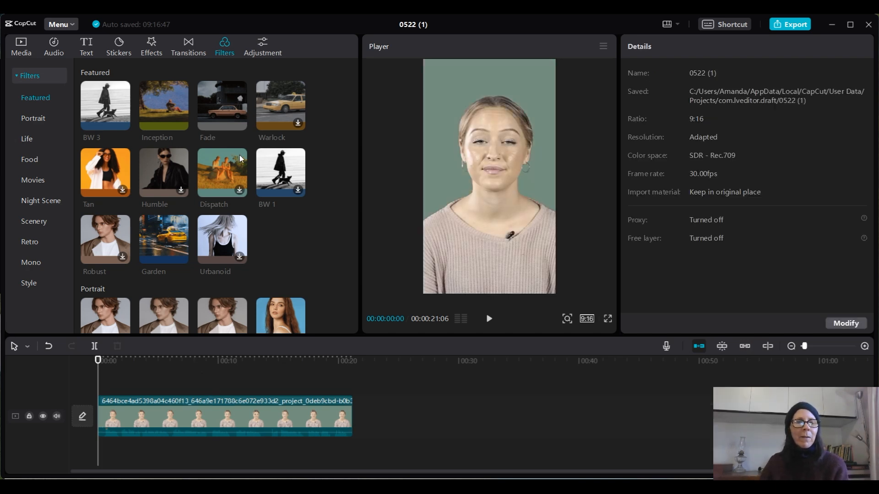
- Preview the Dispatch, BW 1 and Inception filters on the clip
left_click(205, 168)
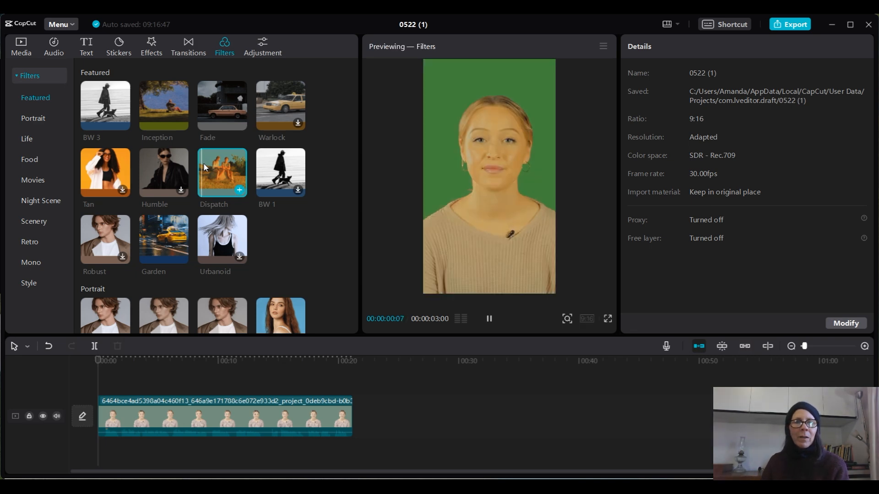
left_click(490, 320)
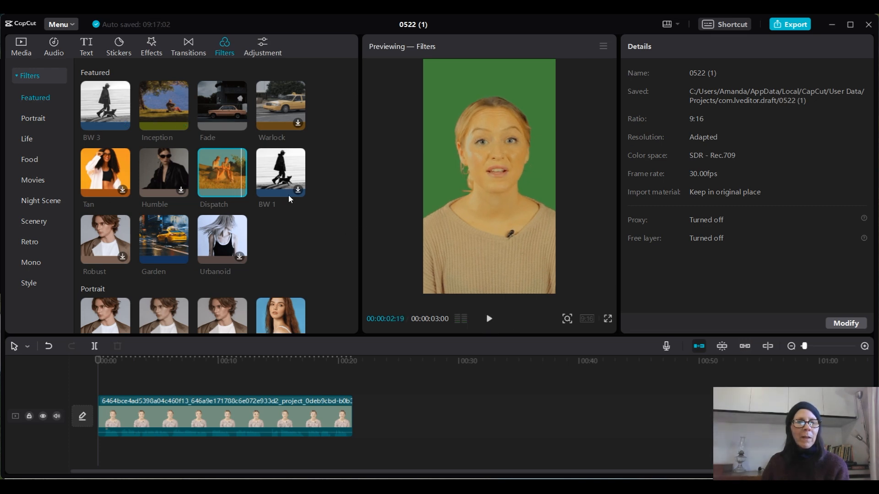
left_click(286, 170)
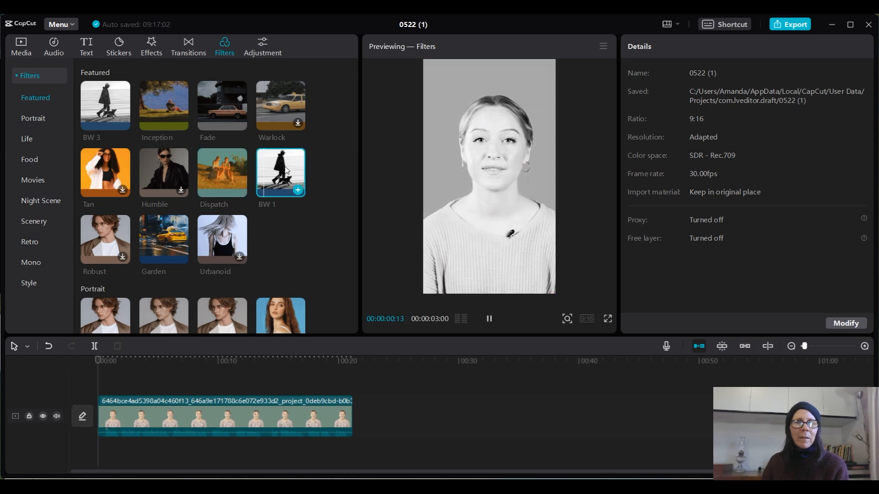
left_click(488, 319)
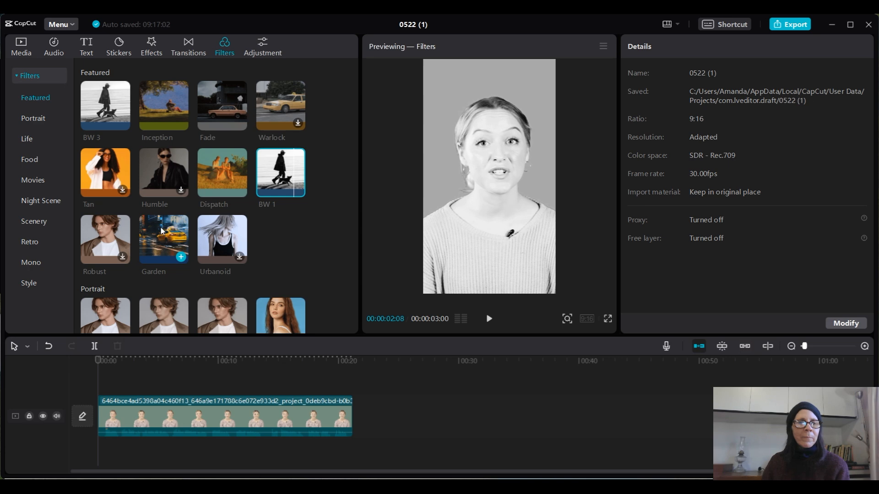
scroll(161, 228, "down", 5)
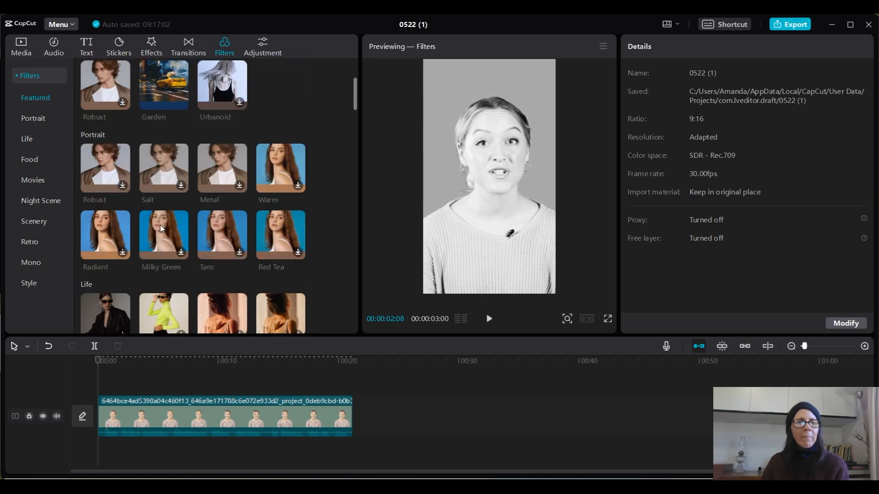
scroll(160, 224, "up", 5)
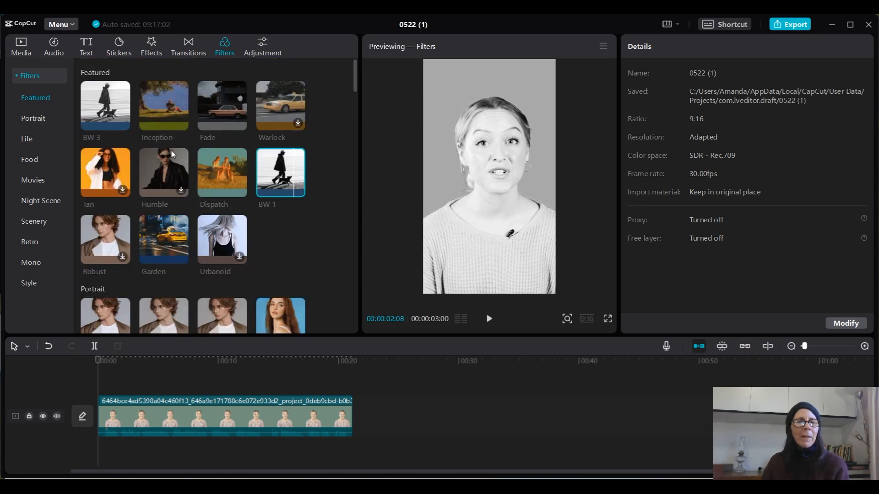
left_click(162, 103)
left_click(489, 320)
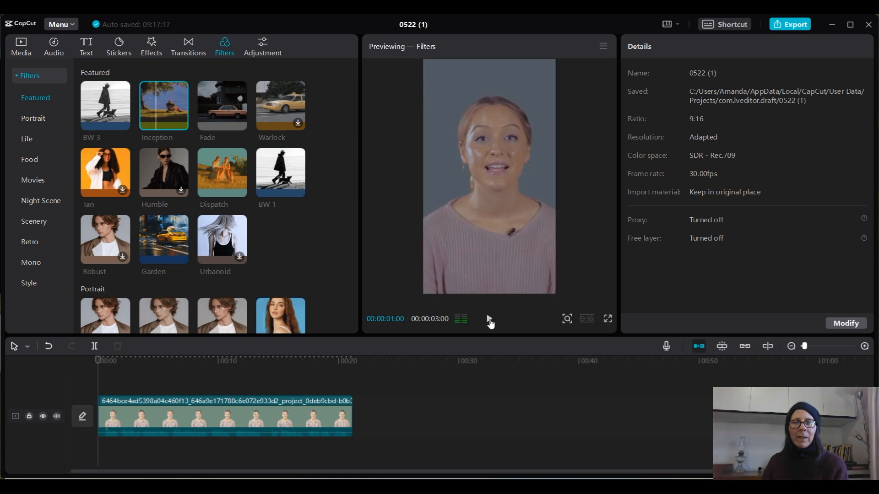
- Add the BW 3 filter to the timeline and extend it across the clip's full length
left_click(107, 106)
left_click(488, 319)
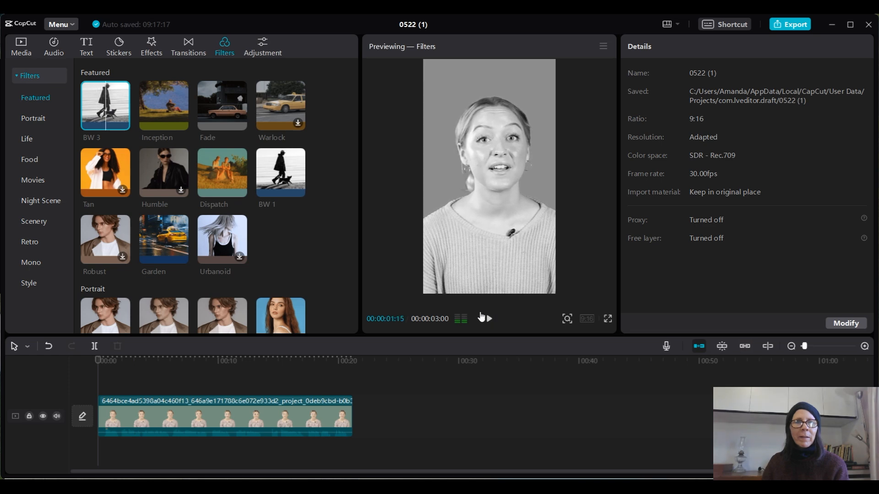
left_click(123, 124)
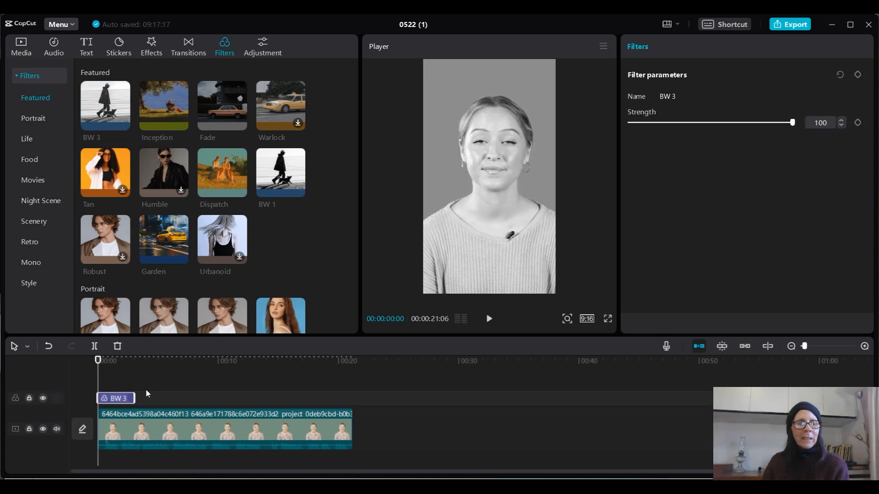
left_click_drag(133, 398, 351, 417)
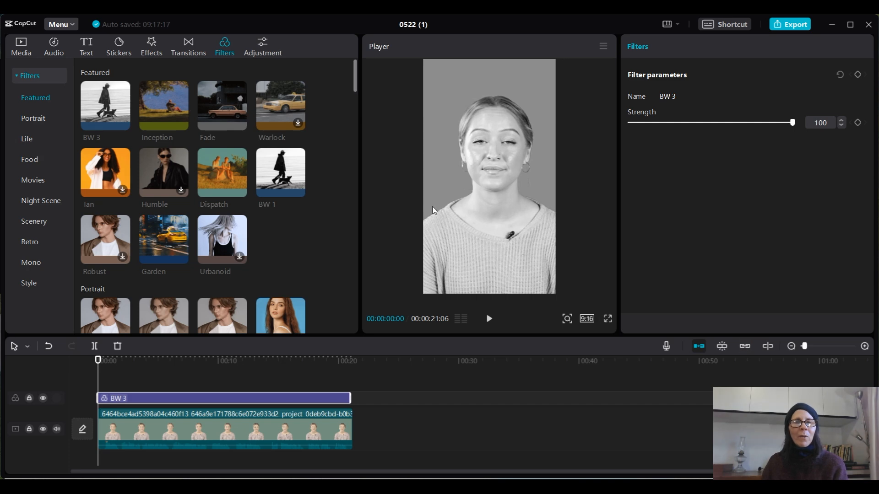
- Generate English auto captions from the speech in the clip
left_click(85, 47)
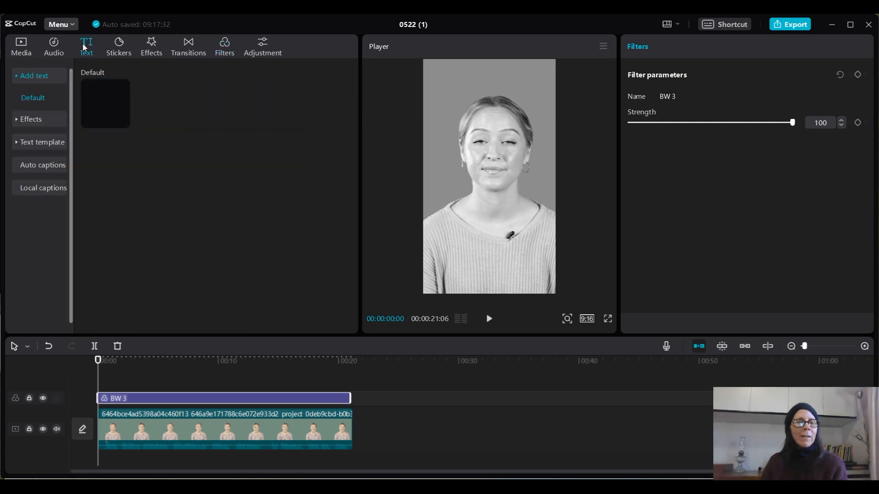
left_click(33, 168)
left_click(210, 257)
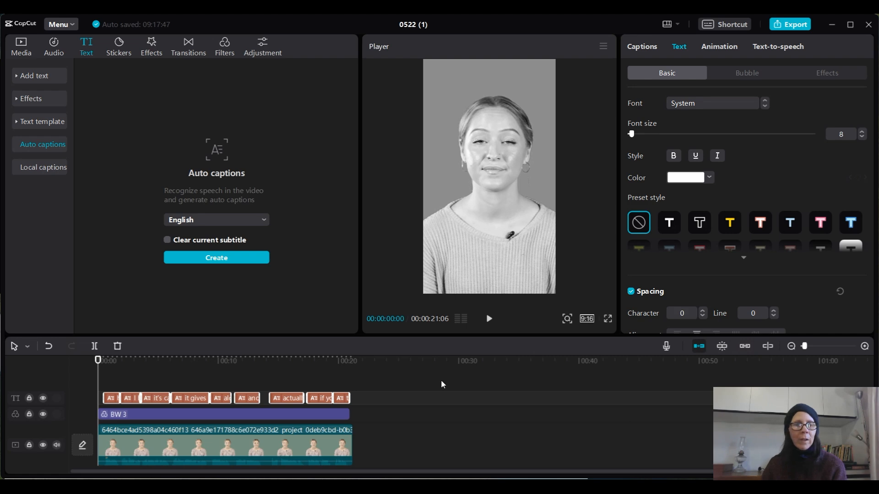
- Set the captions' font to THEBOLDFONT 2022 and enlarge them in the frame to span just over half its width
left_click(116, 361)
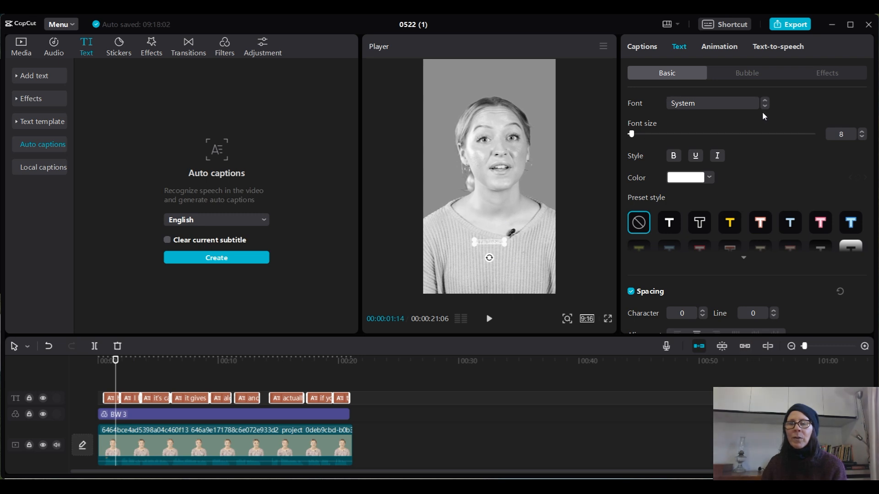
left_click(742, 105)
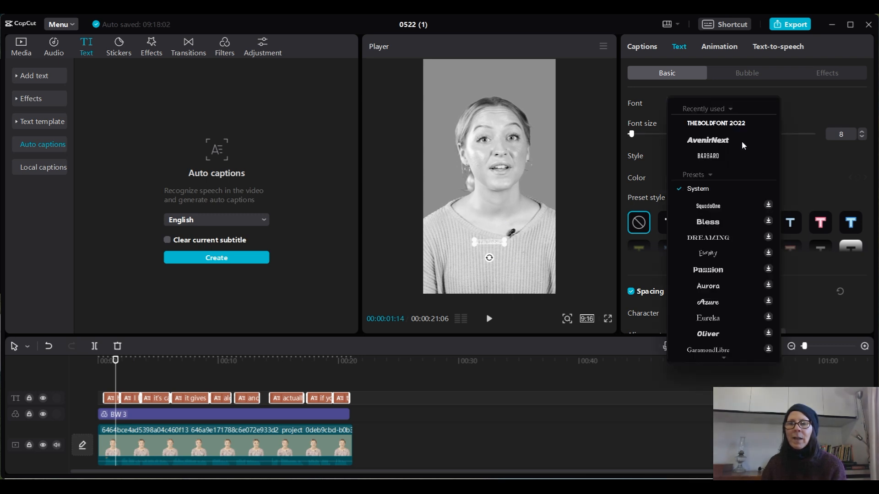
left_click(710, 124)
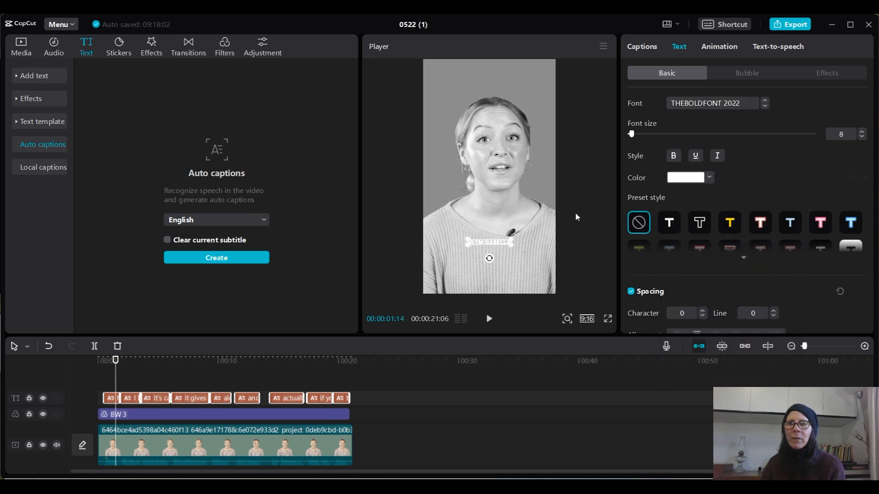
left_click_drag(510, 245, 515, 260)
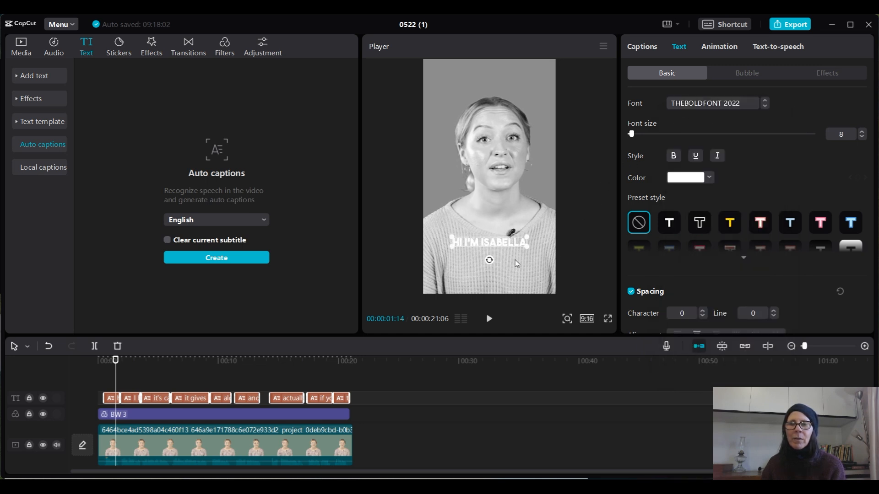
- Select the first caption and browse the preset and system fonts available for it
left_click(498, 243)
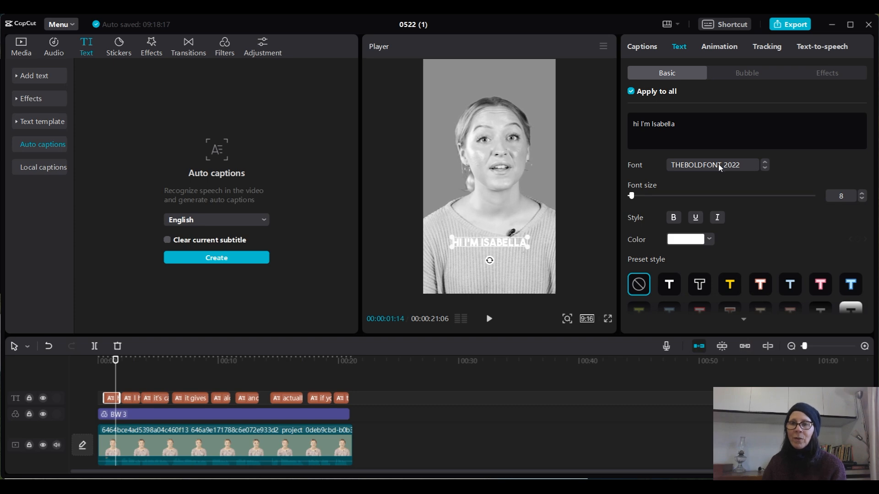
left_click(735, 167)
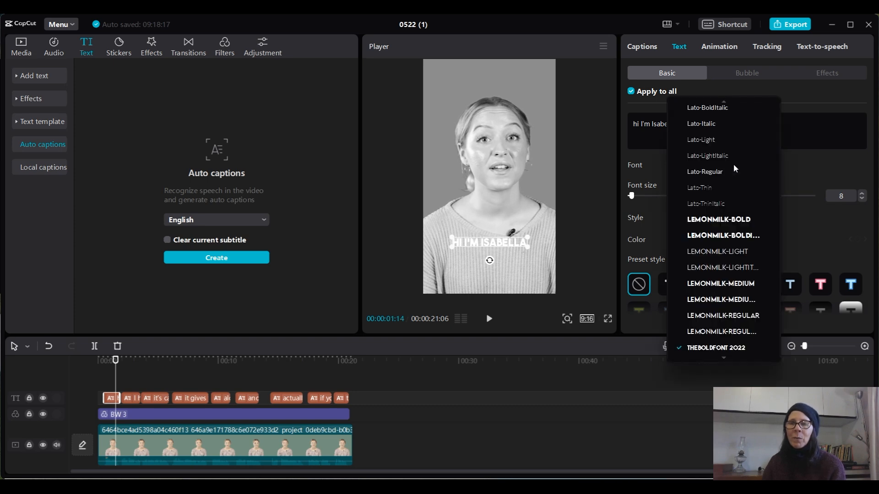
scroll(739, 218, "down", 2)
scroll(740, 219, "up", 10)
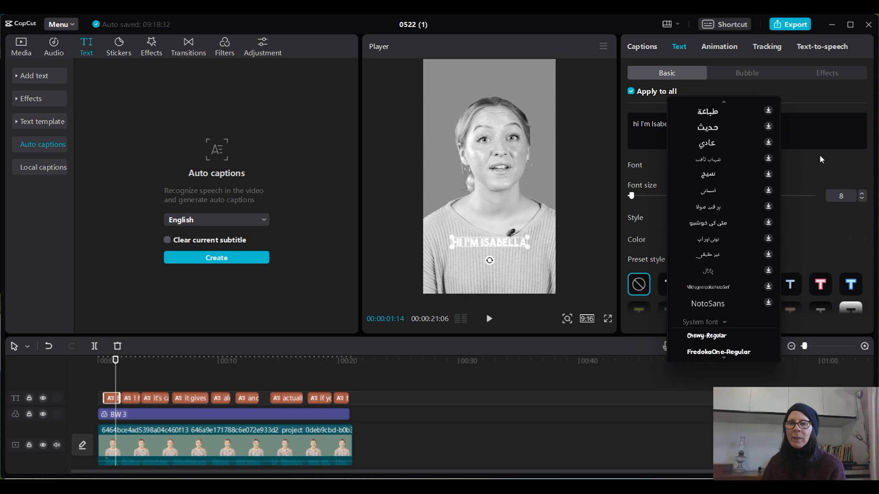
- Switch to the Chrome browser and open the Dafont page for The Bold Font from the search results
left_click(814, 136)
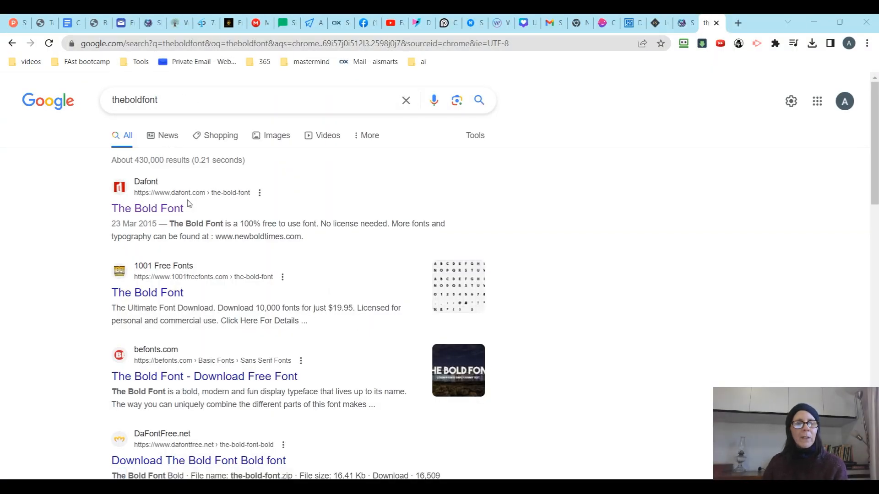
left_click(161, 210)
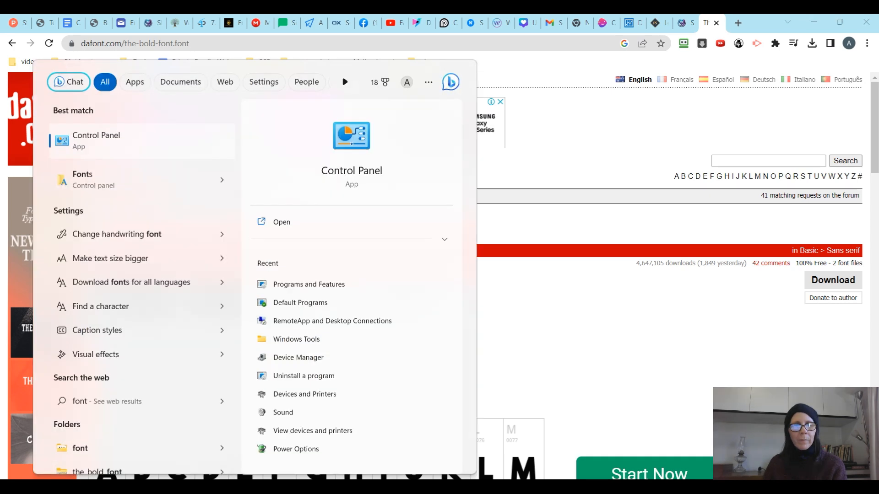
- Search Windows for "fonts" and open the Fonts folder in Control Panel
key("Return")
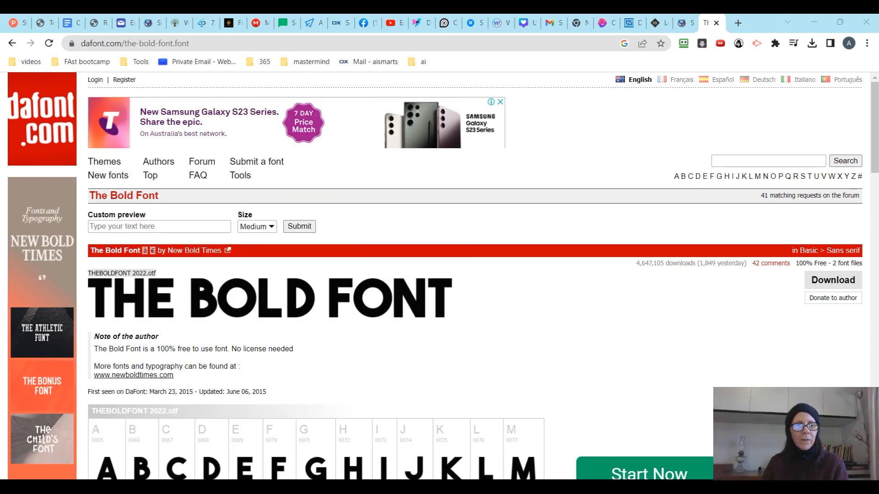
key("super+s")
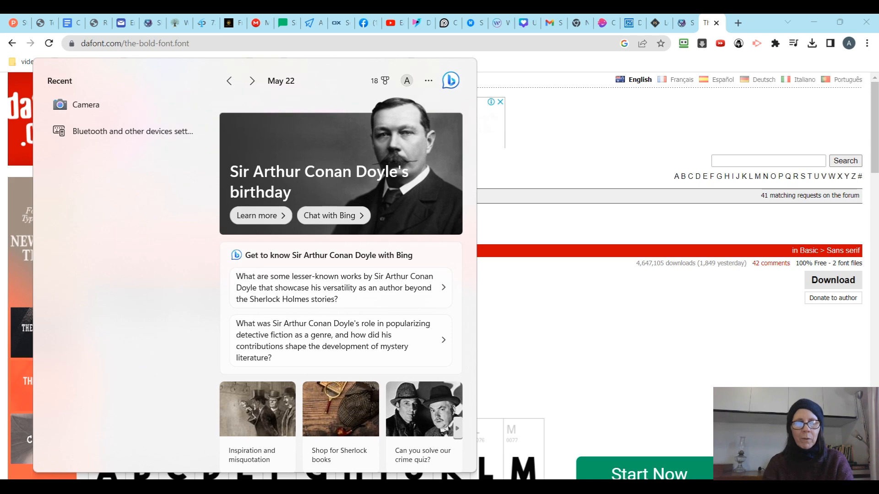
type("fonts")
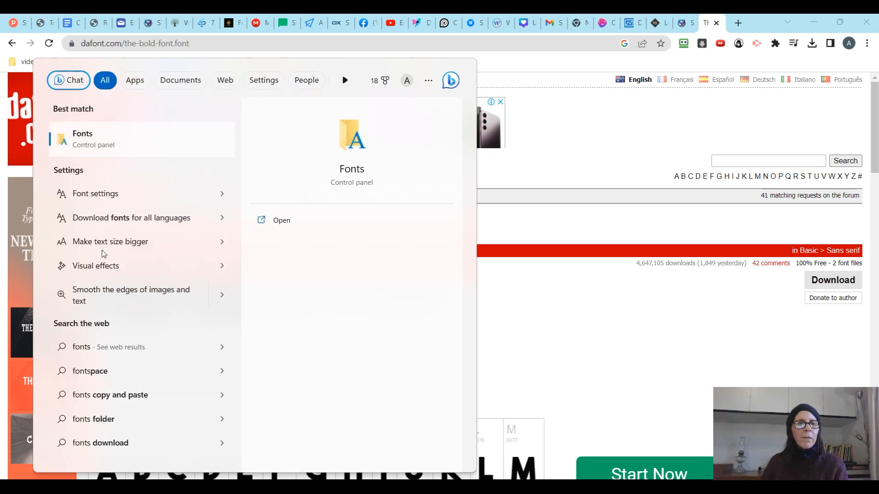
left_click(81, 143)
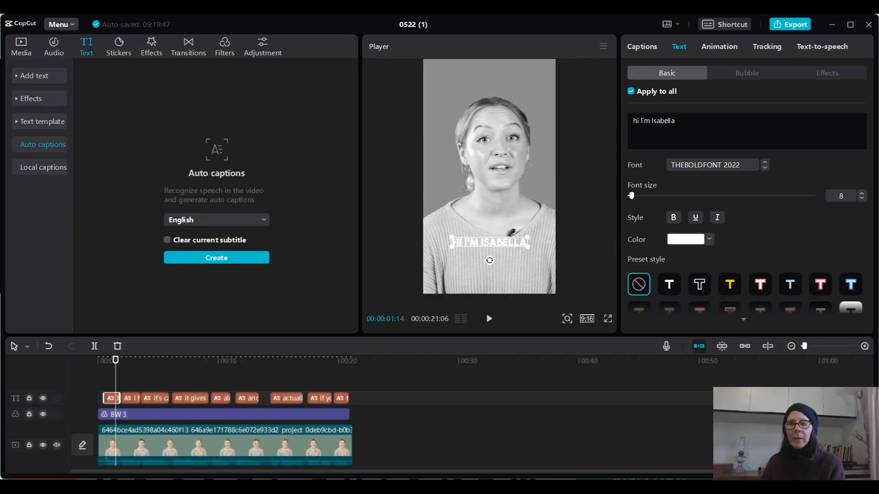
- In CapCut, apply the yellow preset style with black outline to all captions and move them slightly up in the frame
left_click(728, 288)
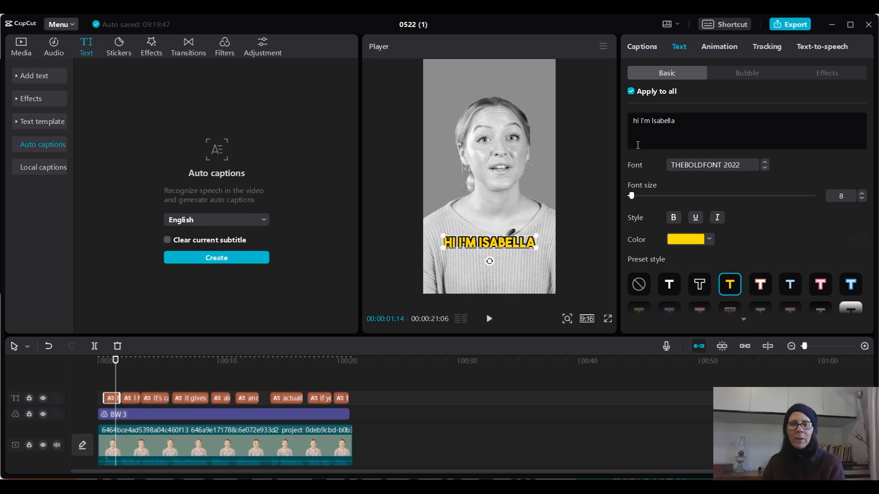
mouse_move(517, 247)
left_mouse_down()
mouse_move(519, 233)
mouse_move(521, 260)
mouse_move(523, 247)
left_mouse_up()
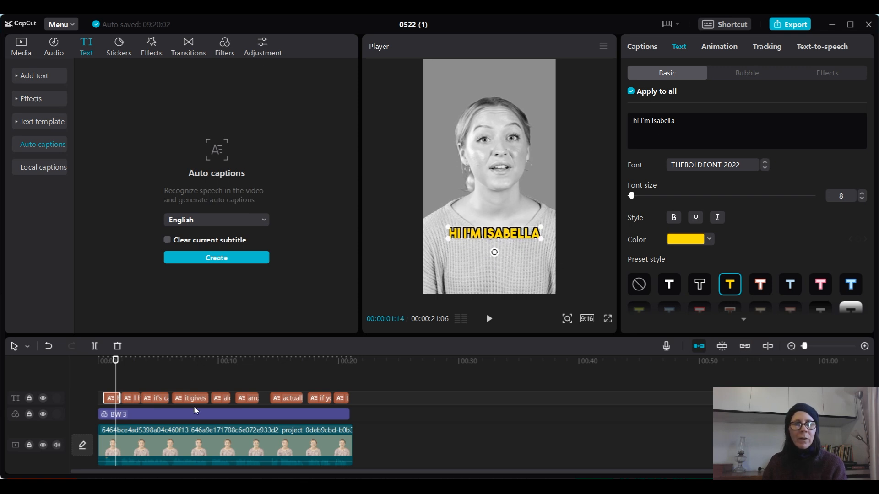
- Split the second caption, "I have just found an awesome site", into two lines after "found"
left_click(130, 361)
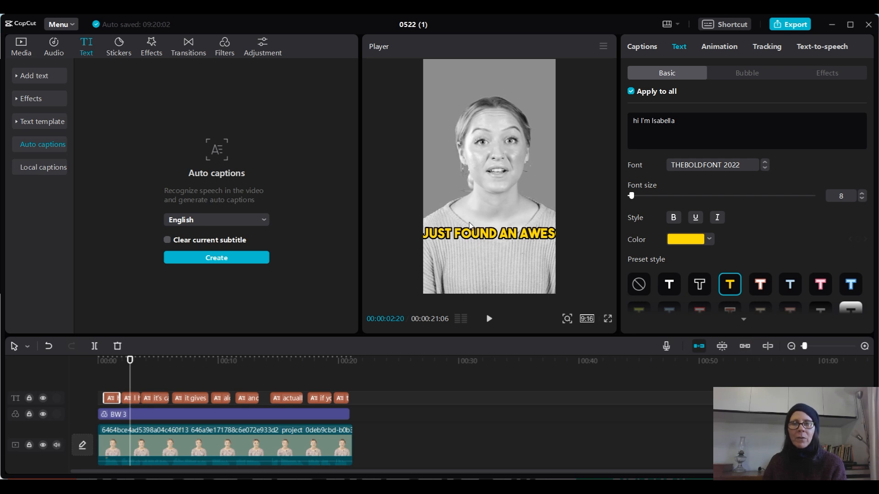
left_click(129, 402)
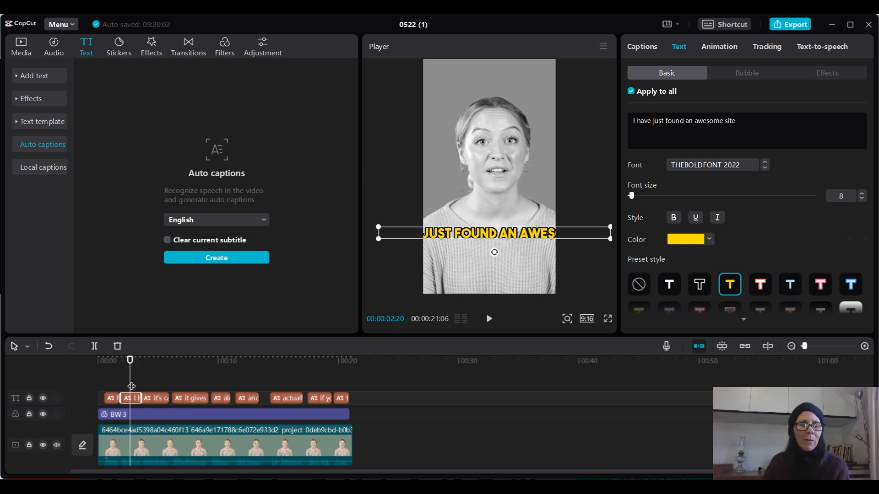
left_click(683, 121)
key("Return")
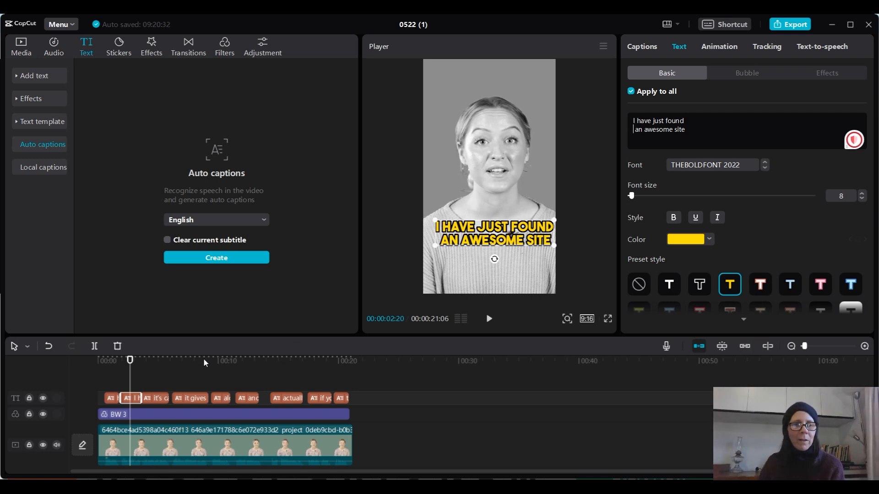
- Split the third caption into two lines, "it's called" and "AI Smarts Io"
left_click(156, 360)
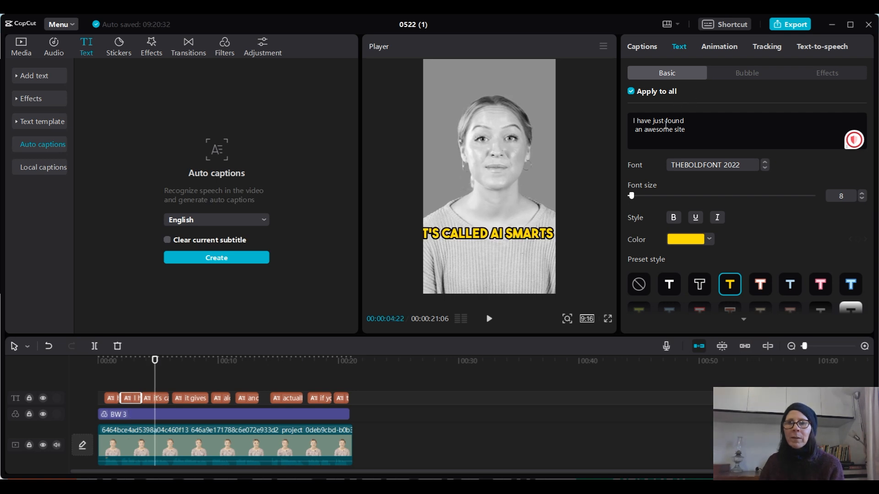
left_click(513, 234)
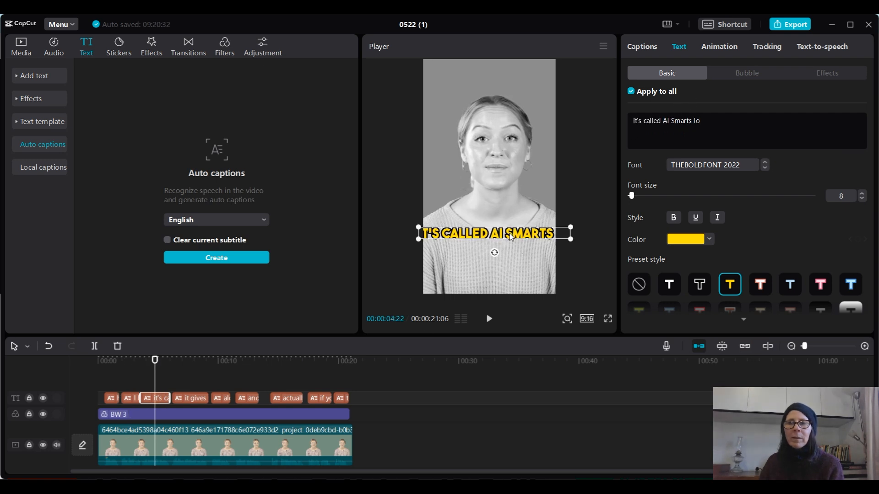
left_click(665, 121)
key("Return")
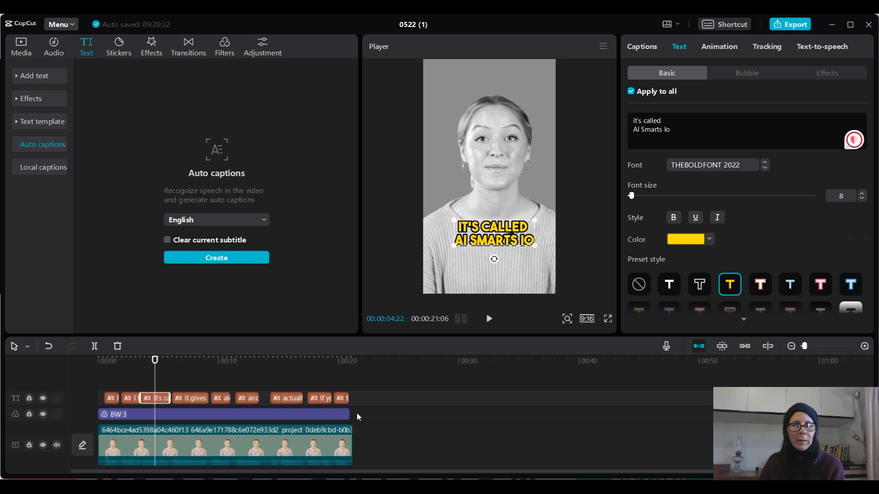
- Split the fourth caption into three lines: "it gives you a list of", "all the new AI tools" and "coming out"
left_click(191, 402)
left_click(193, 357)
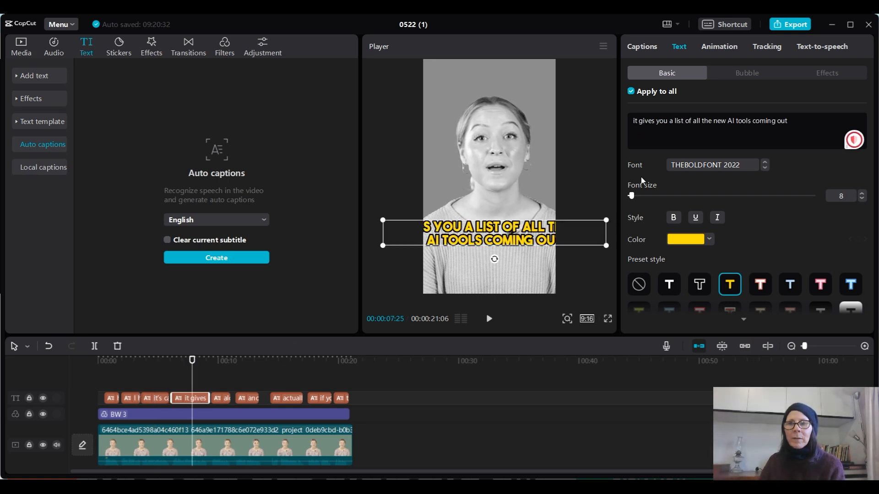
left_click(692, 121)
key("Return")
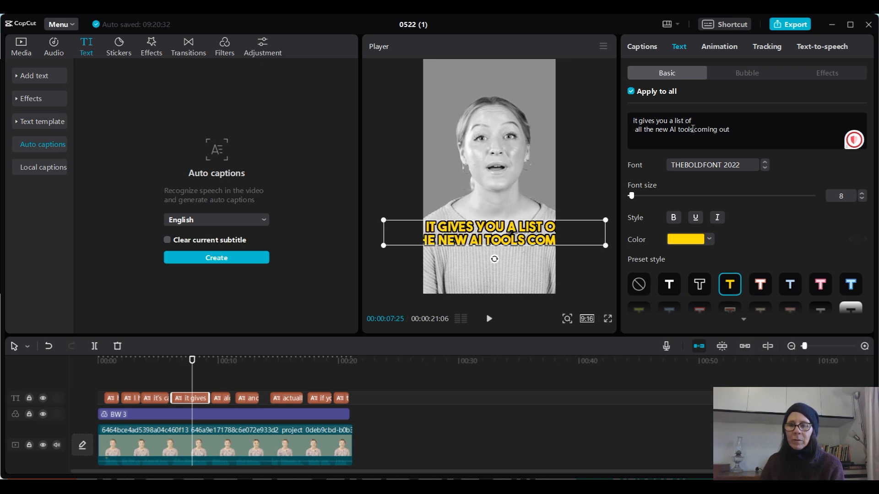
left_click(693, 129)
key("Return")
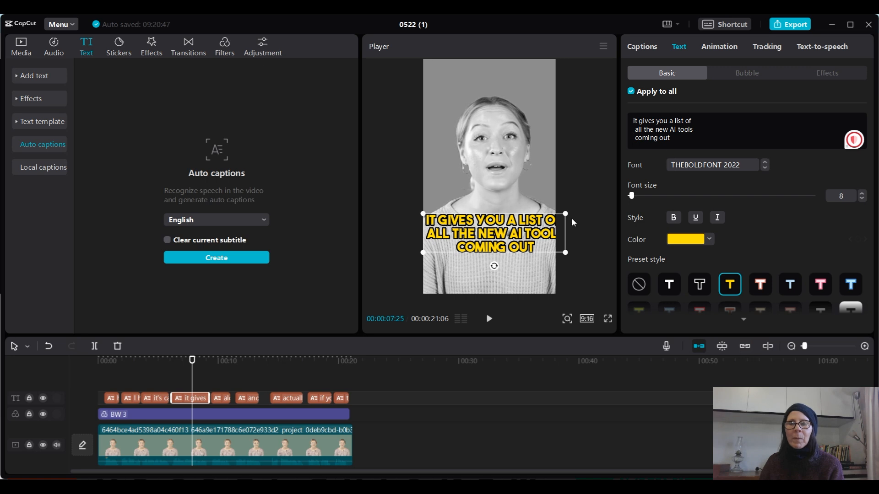
- Try shrinking all captions so the three-line caption fits the frame, compare it with the preceding caption, and undo the resize
left_click_drag(566, 252, 558, 251)
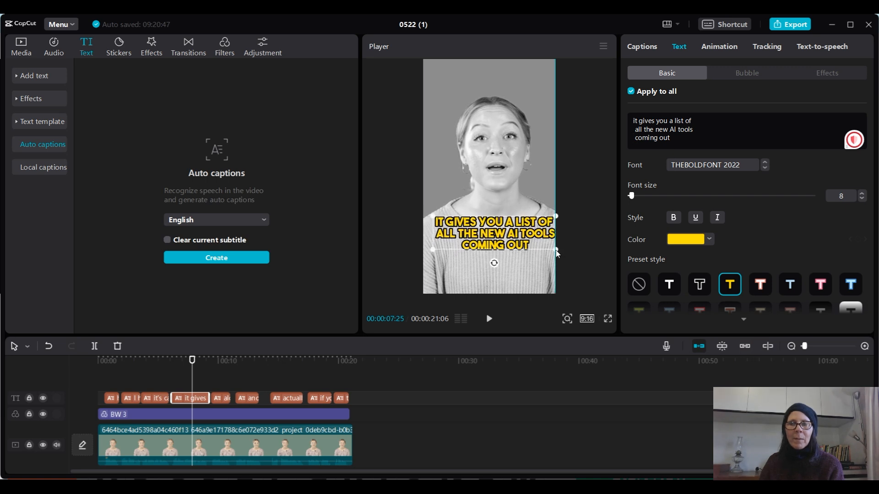
left_click(151, 401)
left_click(154, 363)
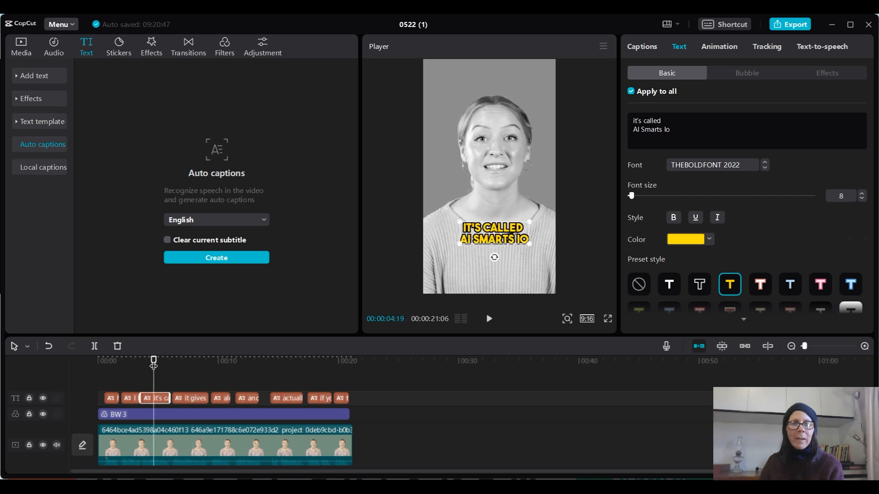
left_click(190, 363)
left_click(196, 398)
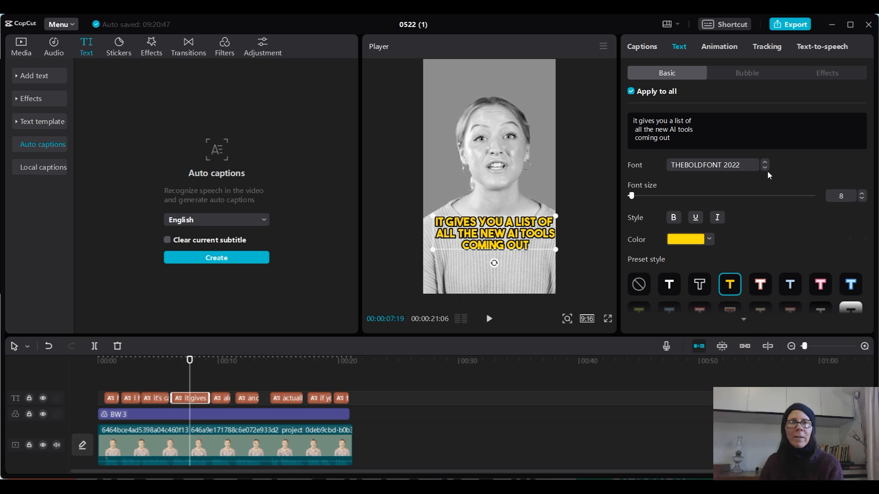
left_click(48, 346)
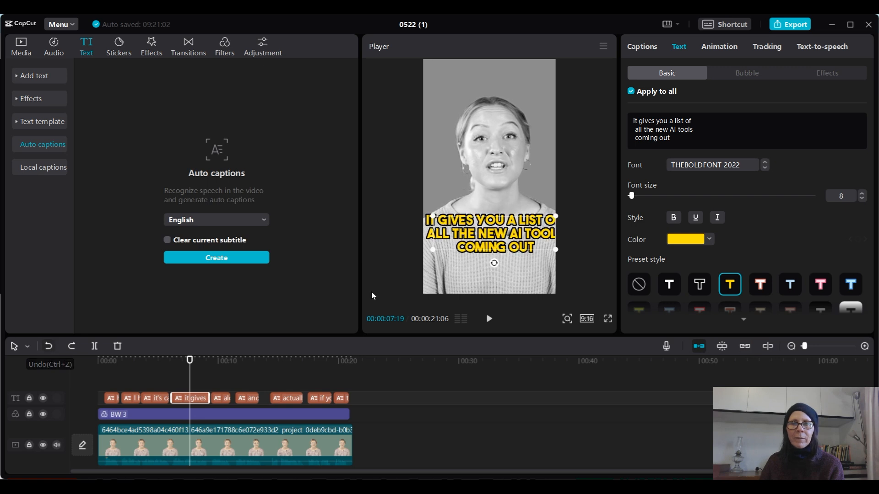
- Turn off Apply to all and shrink only the three-line "it gives you a list of" caption to fit centred inside the frame
left_click(632, 91)
left_click_drag(566, 254, 539, 231)
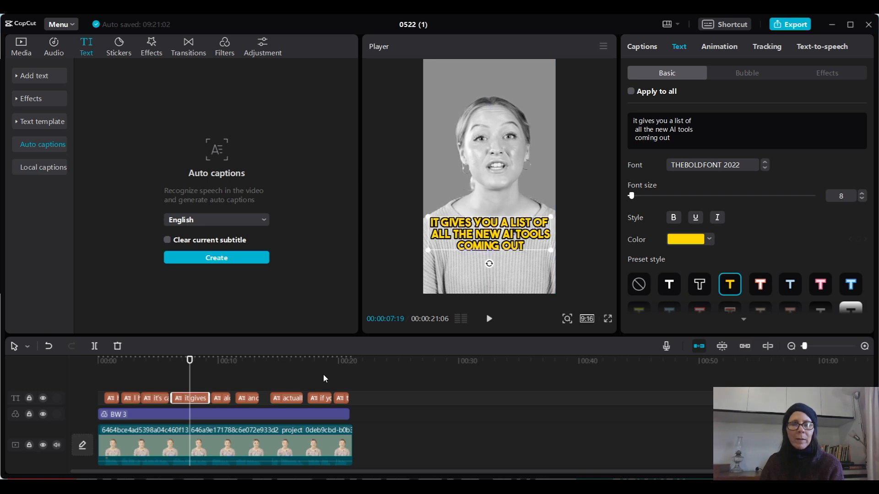
left_click(145, 397)
left_click(157, 364)
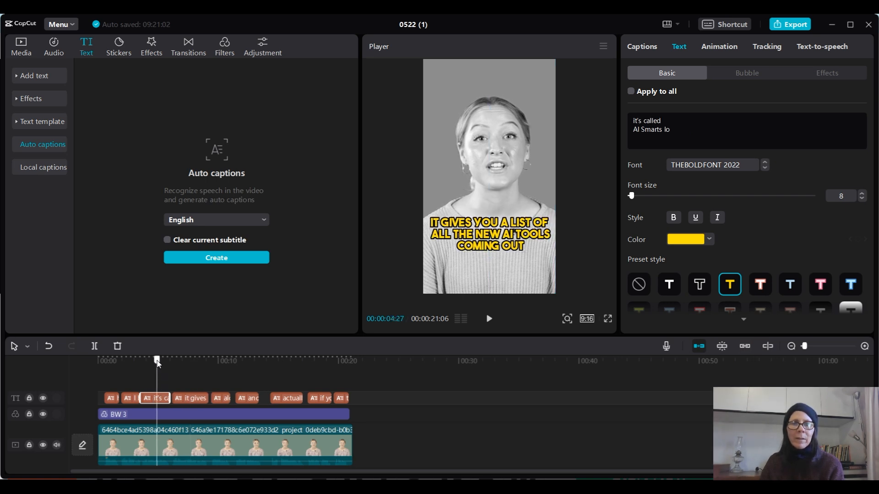
left_click(193, 398)
left_click(194, 362)
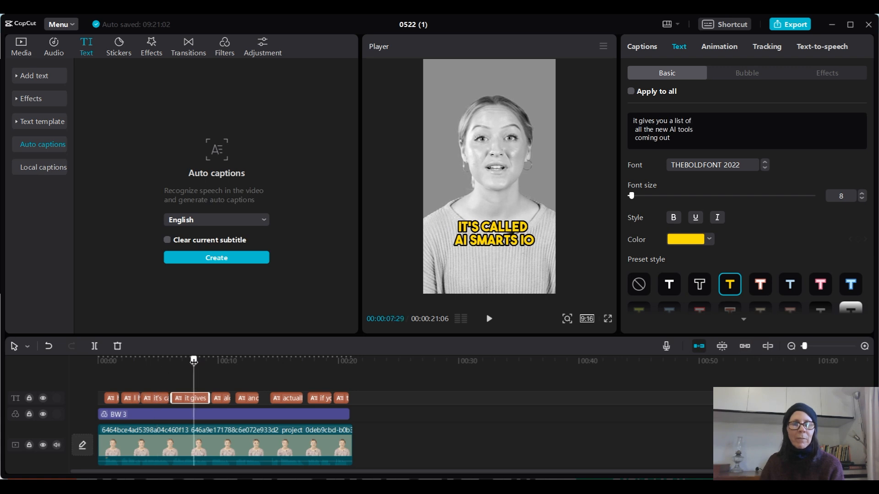
- Turn Apply to all back on and split the "along with how to use the tool" caption into two lines after "how"
left_click(219, 398)
left_click(224, 362)
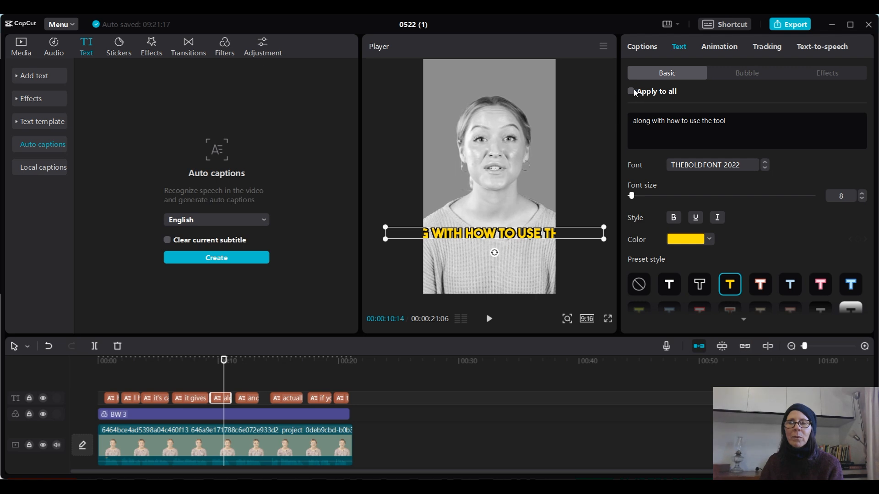
left_click(680, 121)
key("Return")
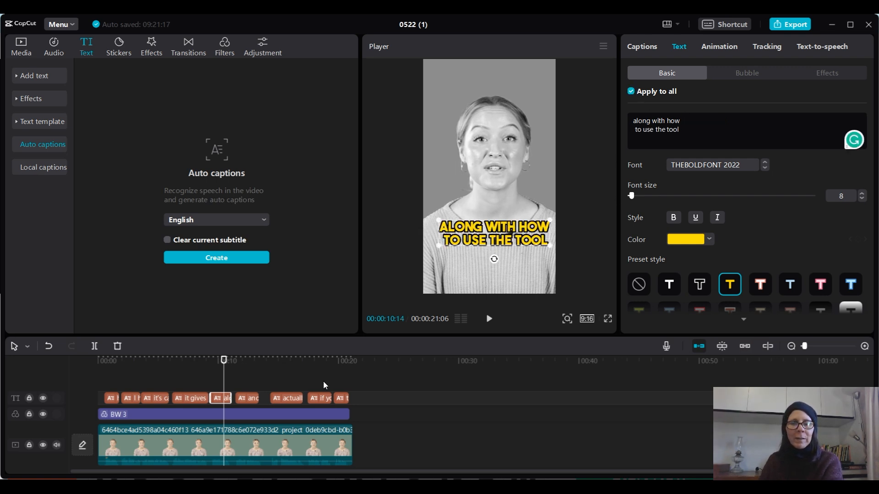
- Split the next caption into two lines, "and how you can" and "make money using AI"
left_click(241, 398)
left_click(256, 359)
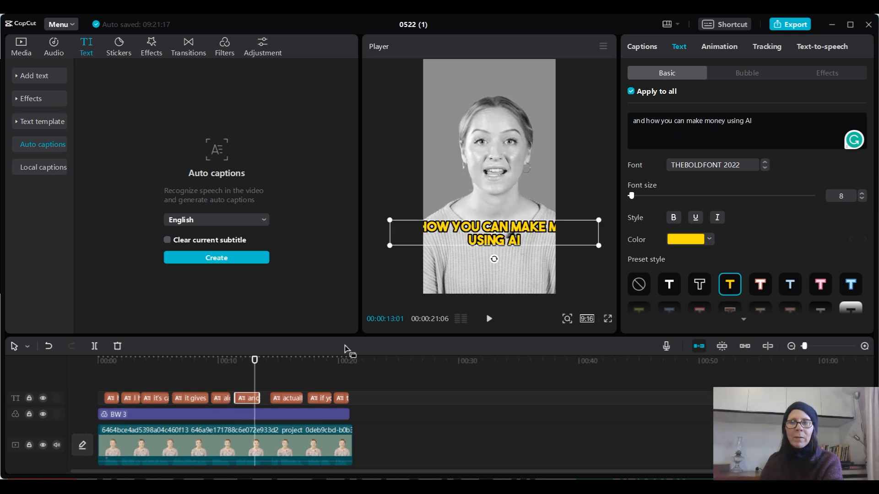
left_click(689, 122)
key("Return")
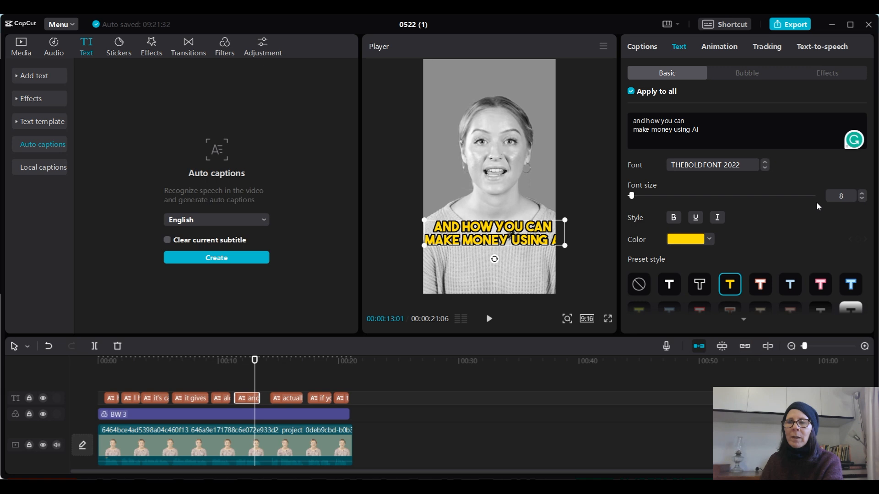
- Set the captions' font size to 7 and shift them slightly left to centre them in the frame
left_click(863, 199)
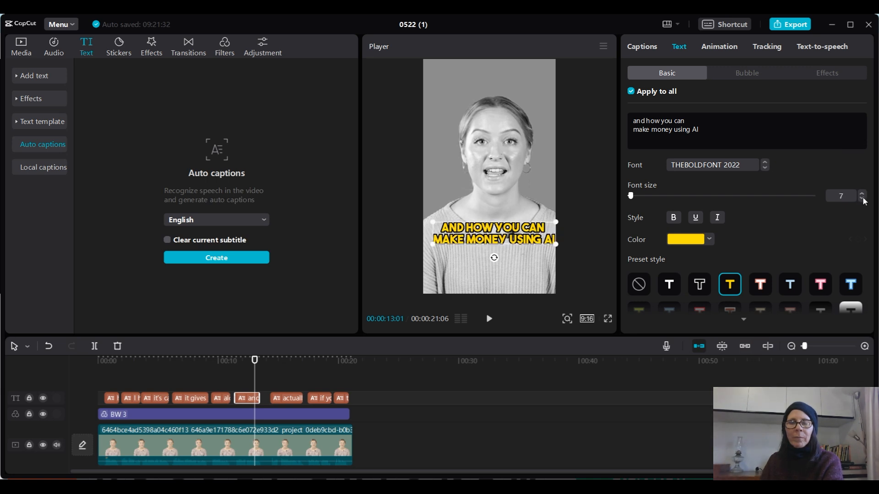
left_click_drag(511, 236, 507, 236)
left_click(187, 358)
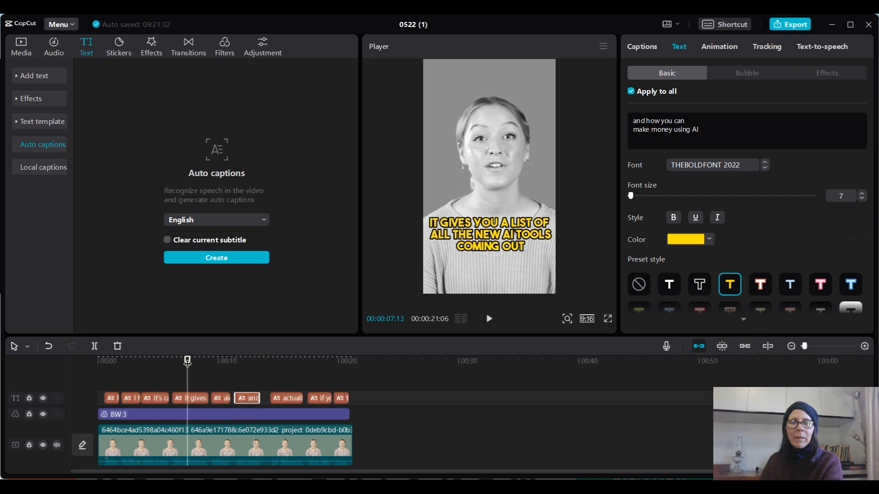
- Split the "actually I have been made using one of these tools" caption into three lines, breaking after "been" and "one"
left_click(291, 360)
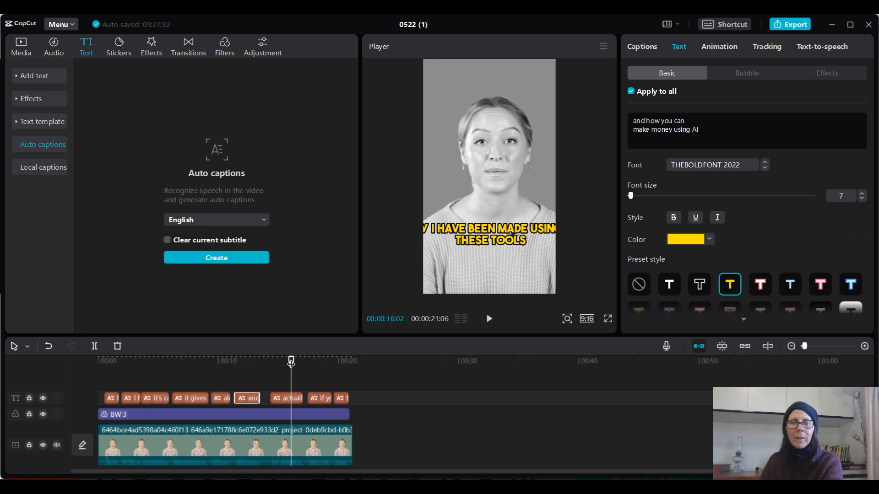
left_click(493, 233)
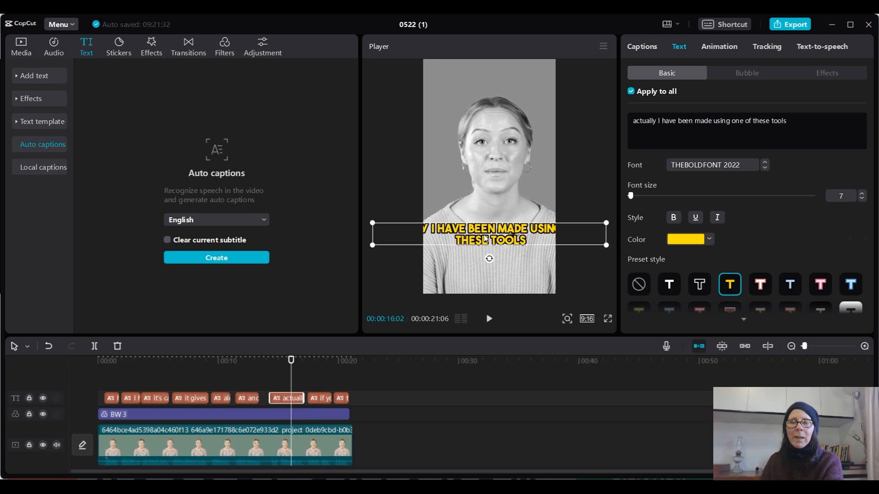
left_click(711, 120)
key("Return")
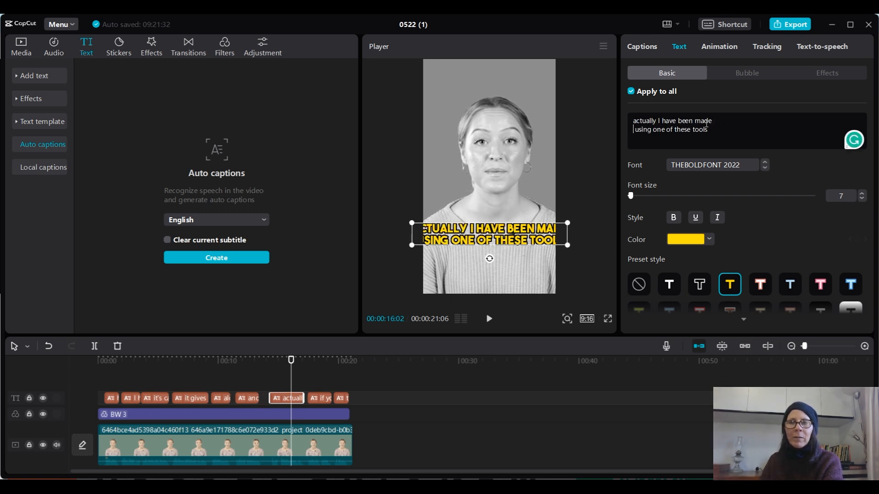
left_click(693, 122)
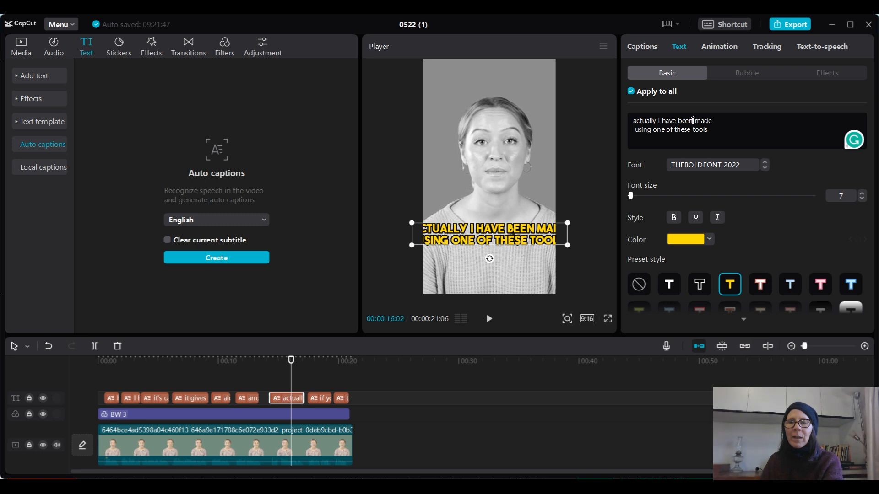
key("Return")
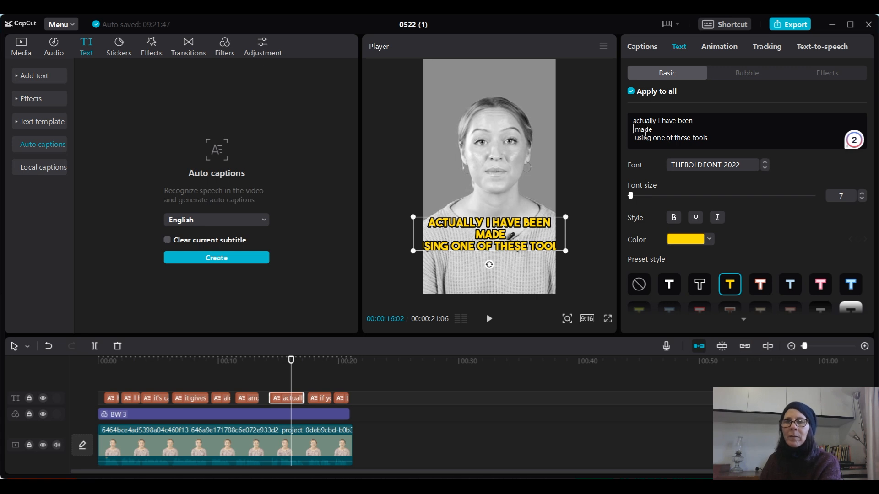
key("Delete")
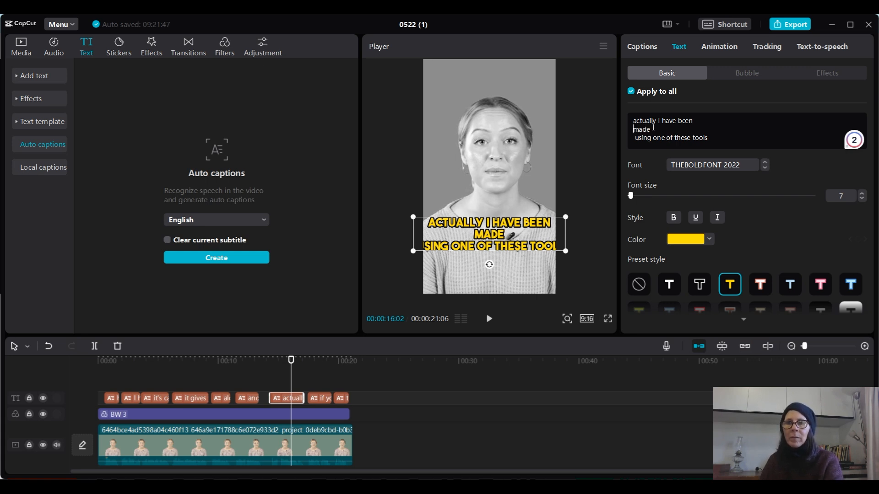
key("Delete")
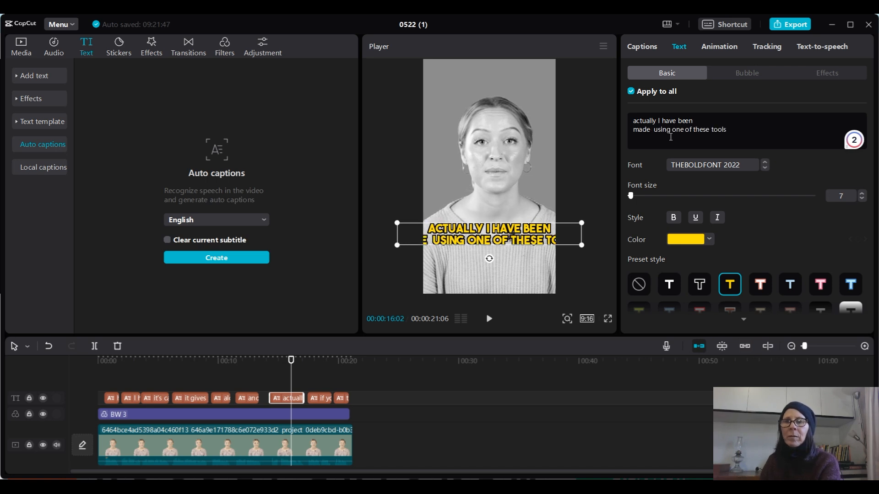
left_click(686, 132)
key("Return")
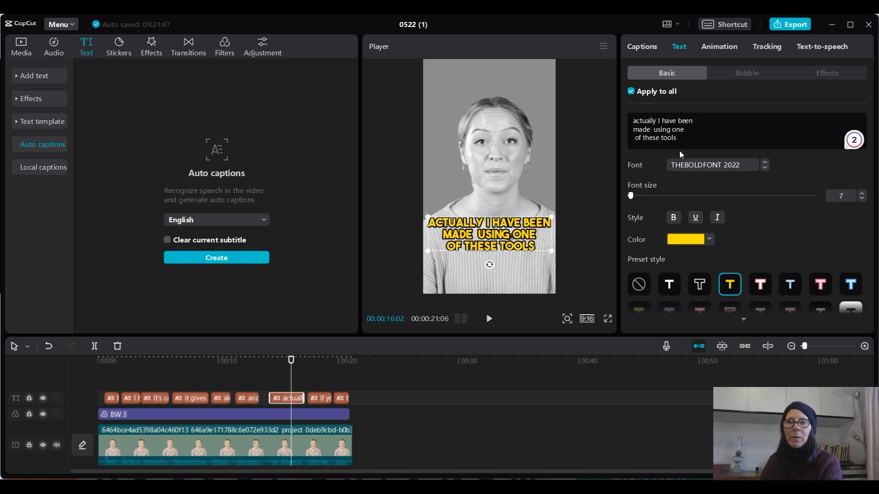
- Split the "if you want to learn how to do this" caption into two lines after "learn"
left_click(317, 360)
left_click(321, 400)
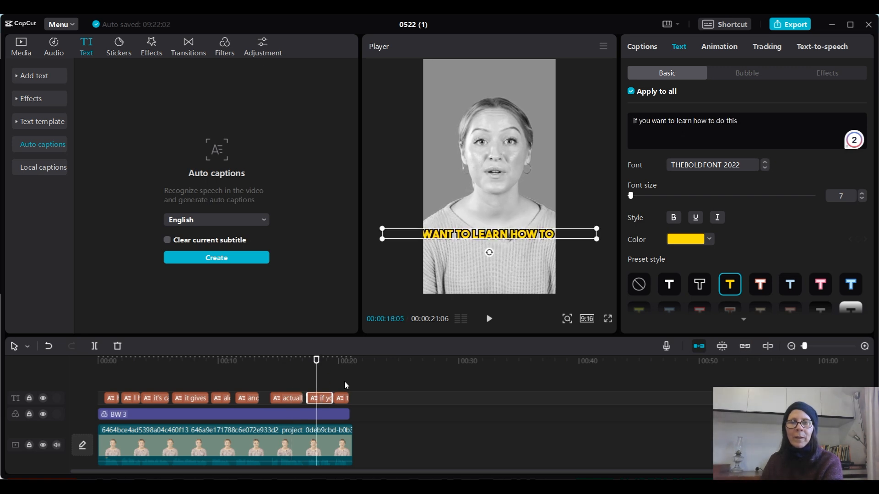
left_click(692, 122)
key("Return")
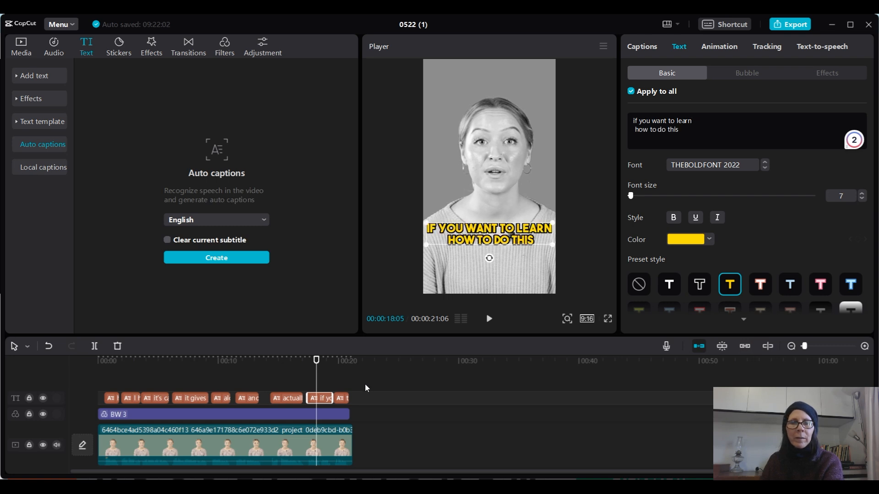
- Select the final "type yes in the chat" caption with the playhead over it and turn off Apply to all
left_click(342, 398)
left_click(344, 362)
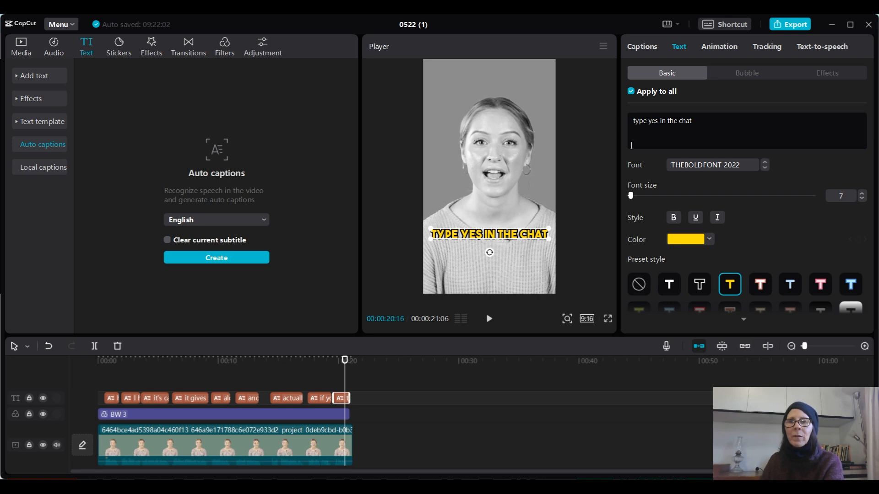
double_click(483, 235)
left_click(483, 235)
left_click_drag(483, 235, 468, 234)
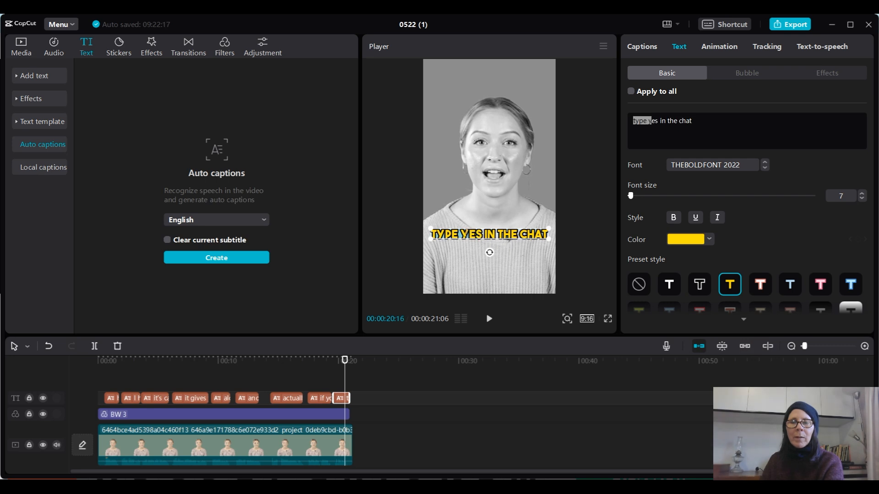
left_click(669, 288)
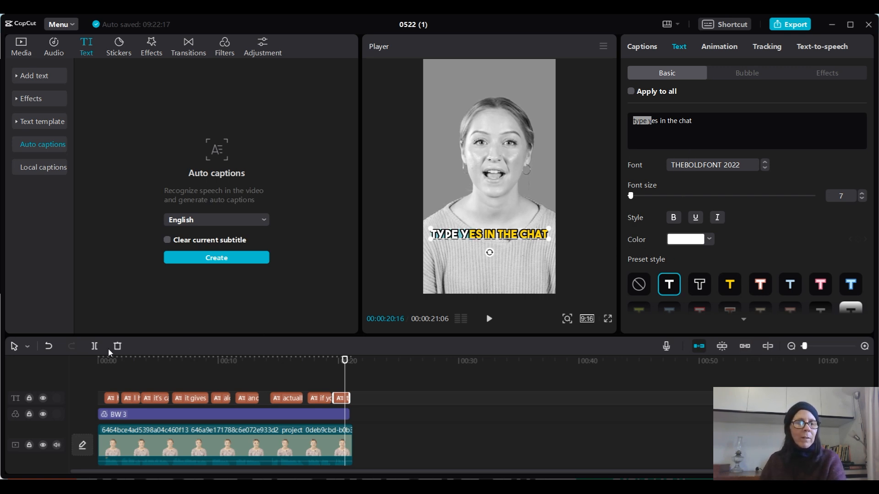
left_click(48, 345)
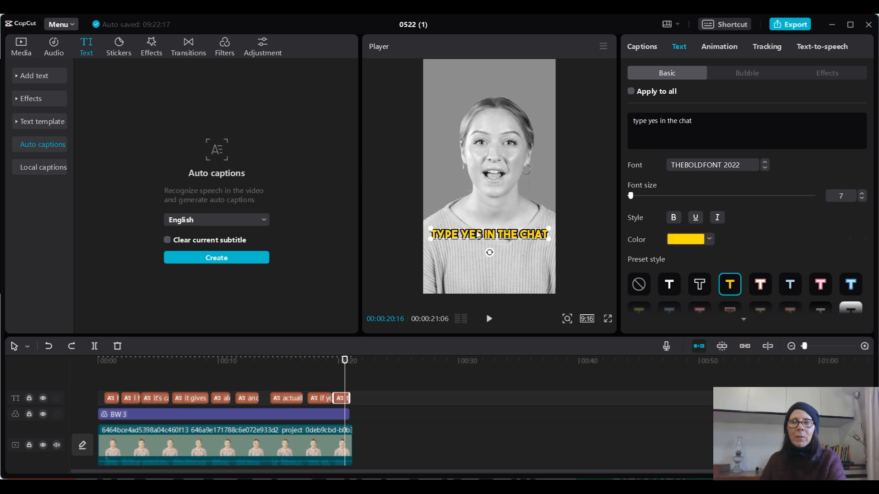
- Apply the white outlined preset style to only the word "yes" in the final caption
double_click(653, 121)
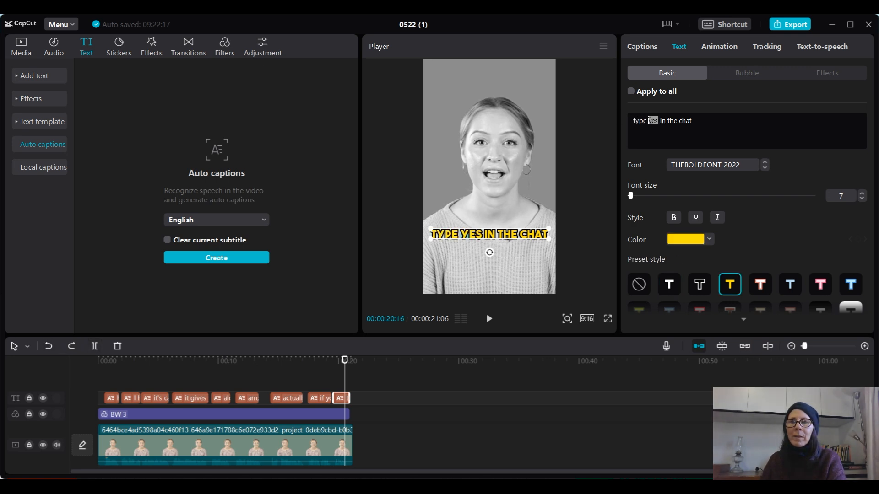
left_click(669, 284)
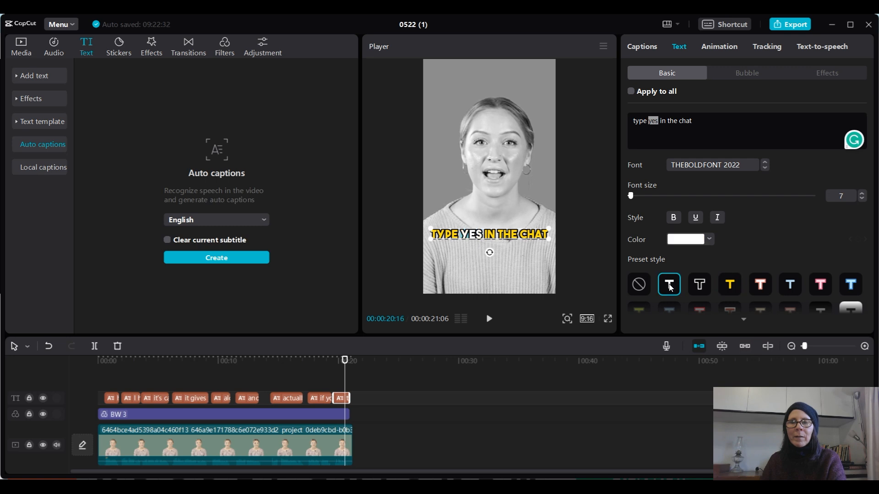
left_click(547, 292)
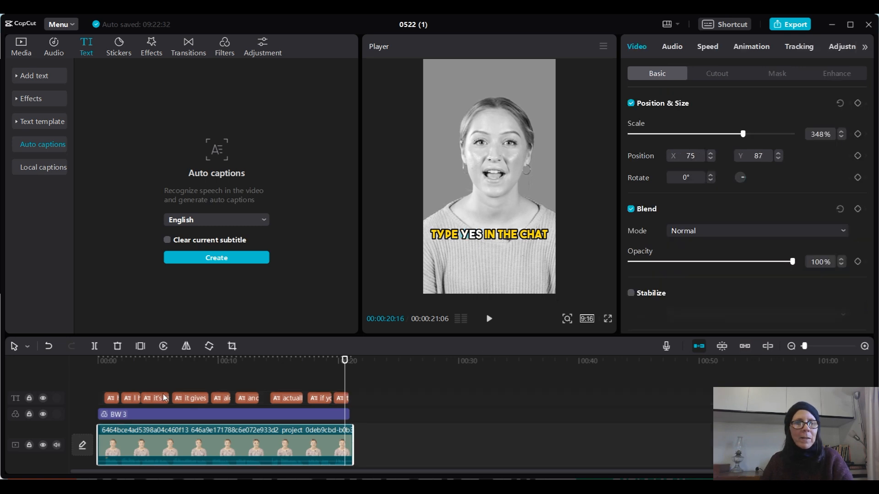
- Play the video from the start and correct the second line of the "it's called" caption to "aismarts.io"
left_click(102, 361)
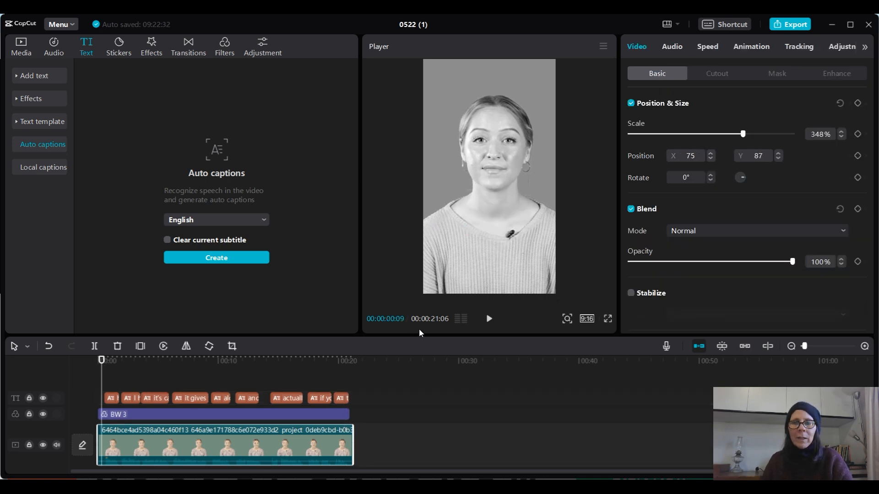
left_click(488, 319)
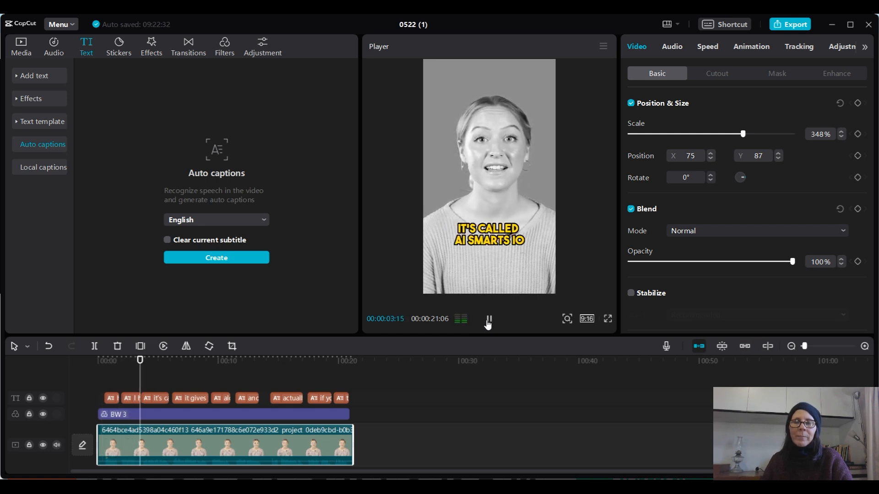
left_click(488, 320)
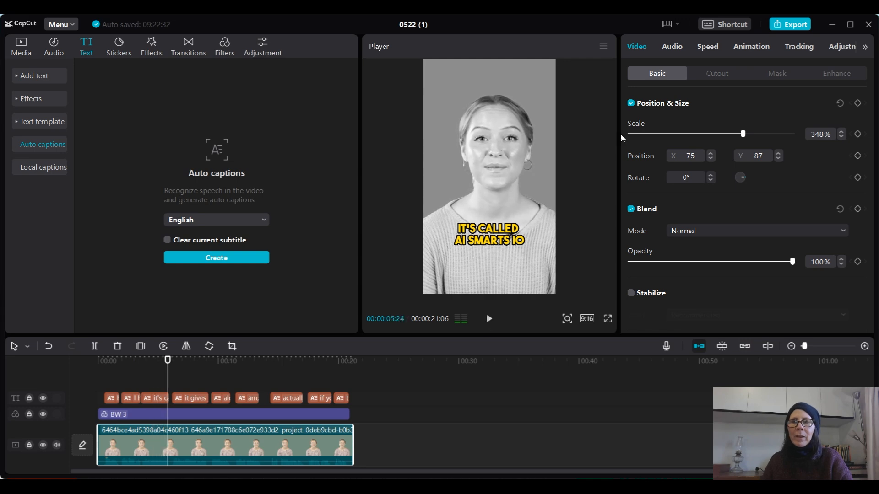
left_click(511, 230)
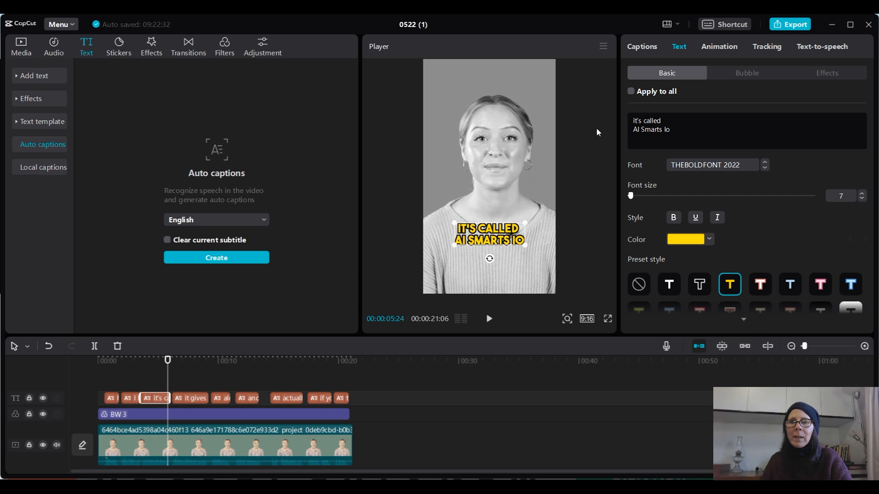
left_click_drag(671, 130, 628, 126)
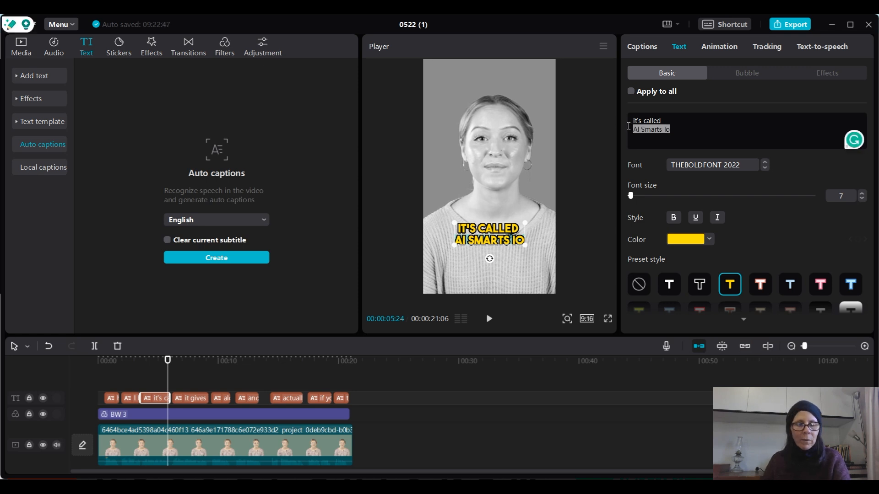
type("aismarts.io")
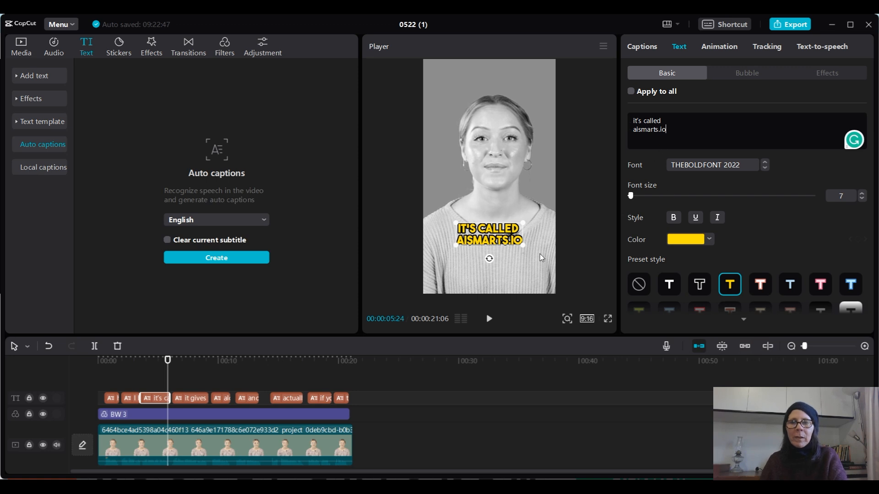
- Play through the rest of the video and add an exclamation mark to the end of the "type yes in the chat" caption
left_click(488, 319)
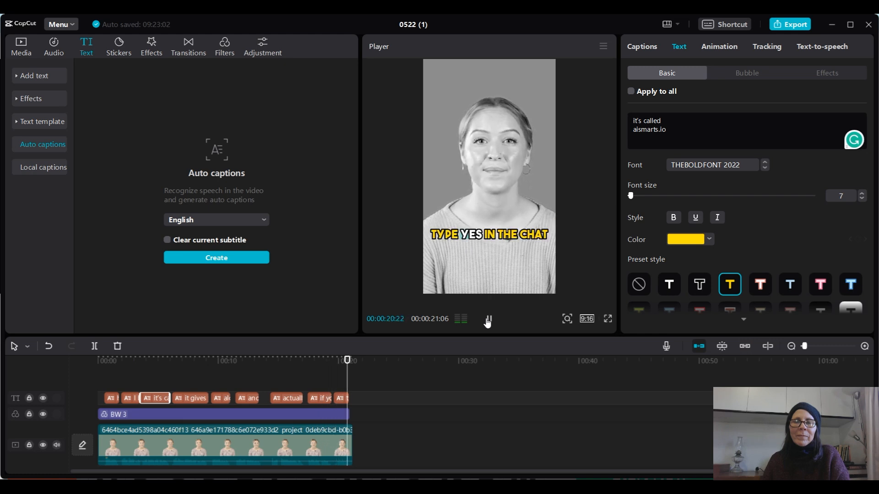
left_click(342, 359)
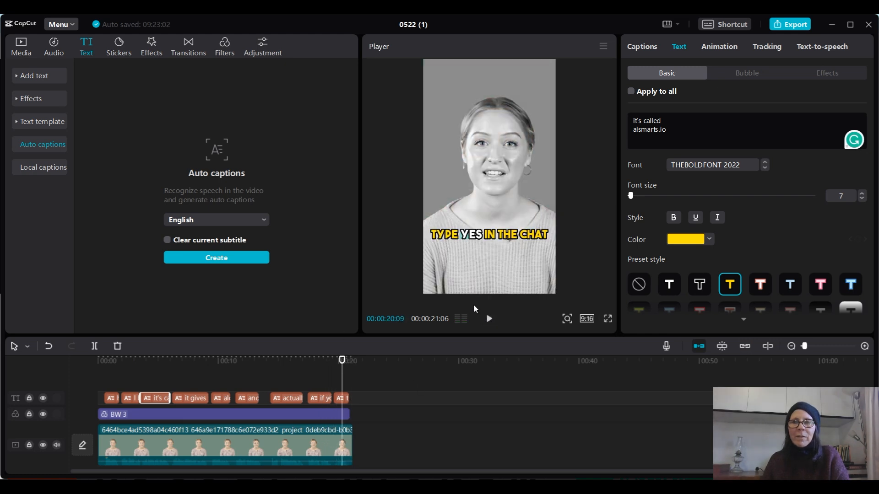
left_click(339, 399)
left_click(695, 120)
type("!")
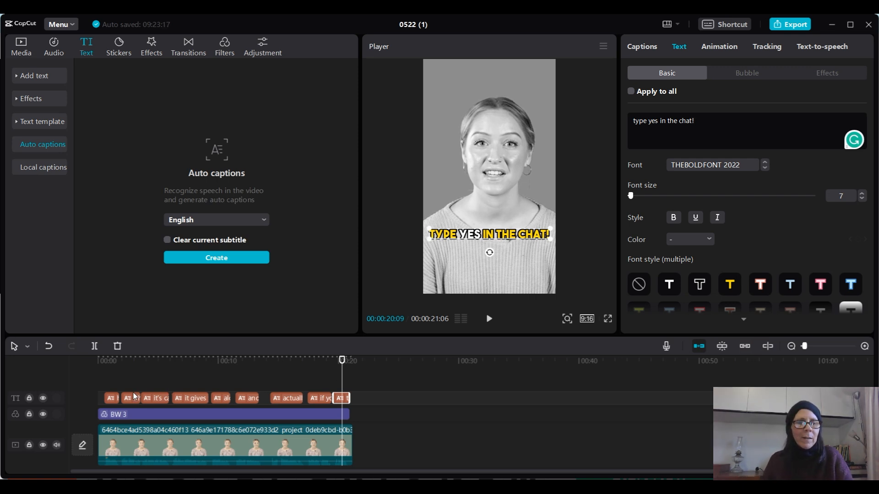
- Extend the start of the first caption back to the beginning of the timeline
left_click(103, 369)
left_click(111, 400)
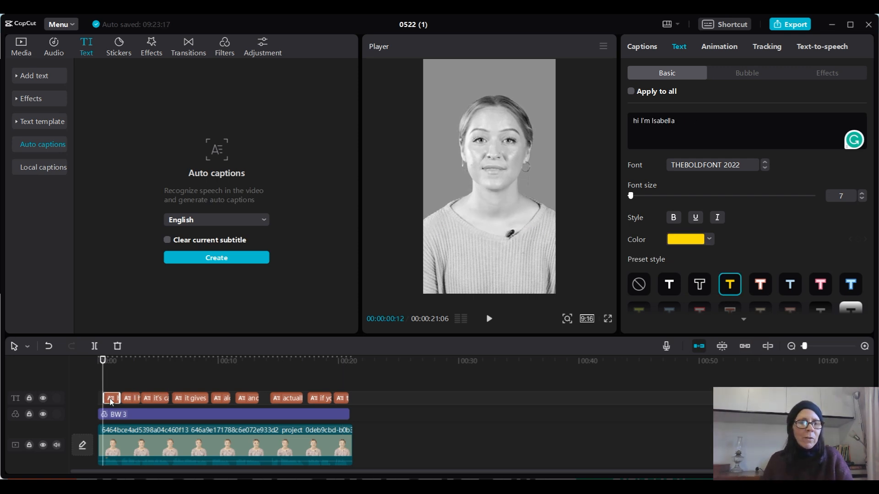
left_click_drag(104, 399, 97, 399)
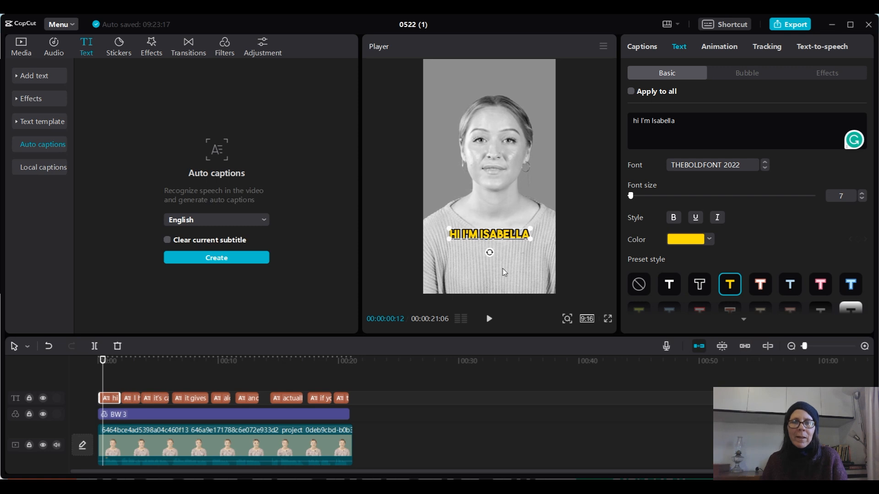
- Play back the opening and extend the end of the "it's called aismarts.io" caption to meet the next caption
left_click(488, 321)
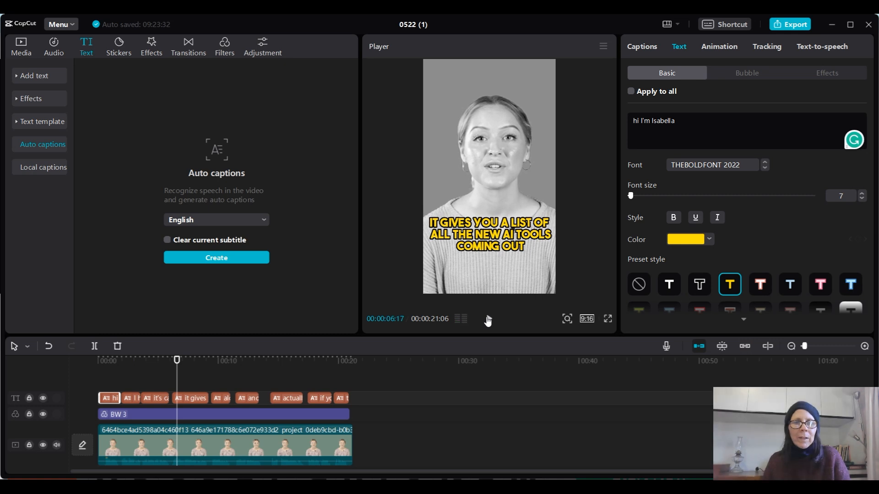
left_click(164, 402)
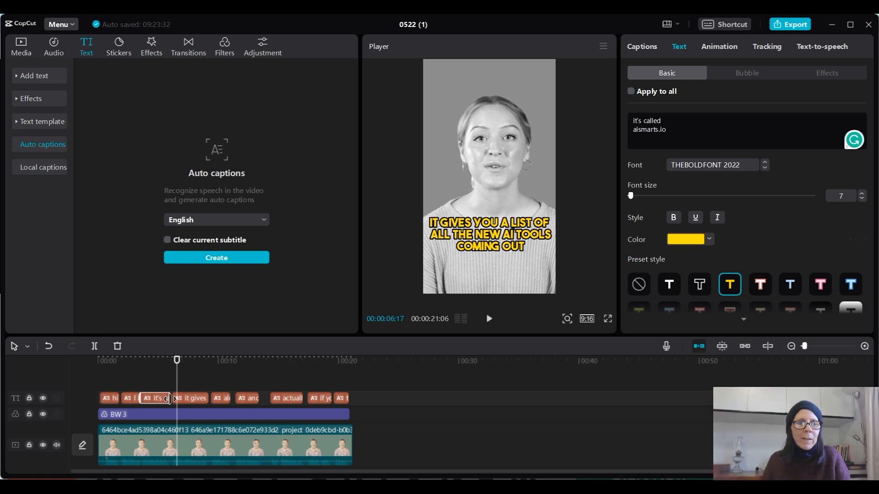
left_click(168, 359)
- Continue checking playback and extend the end of the "along with how to use the tool" caption to meet the next caption
left_click(489, 319)
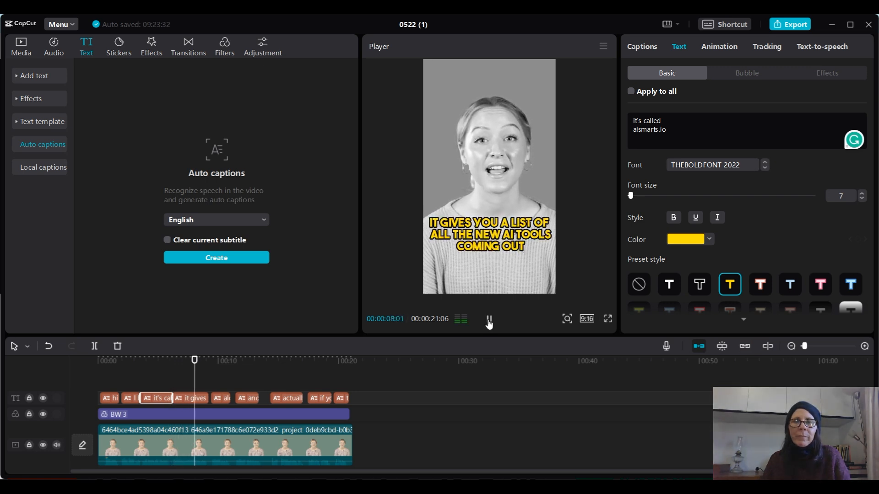
left_click(489, 321)
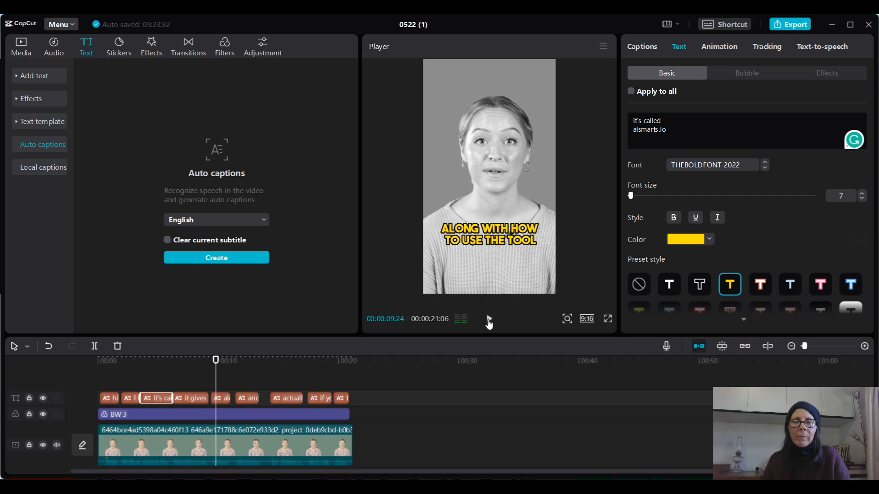
left_click(489, 321)
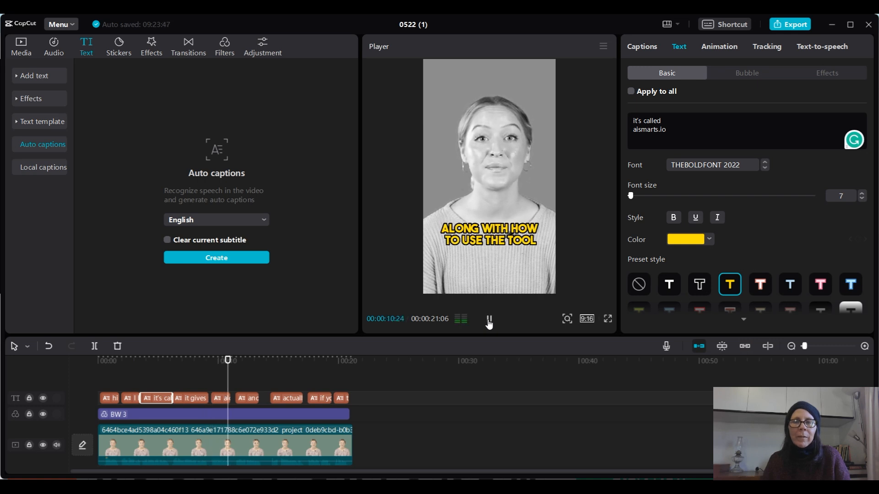
left_click(489, 322)
left_click(224, 402)
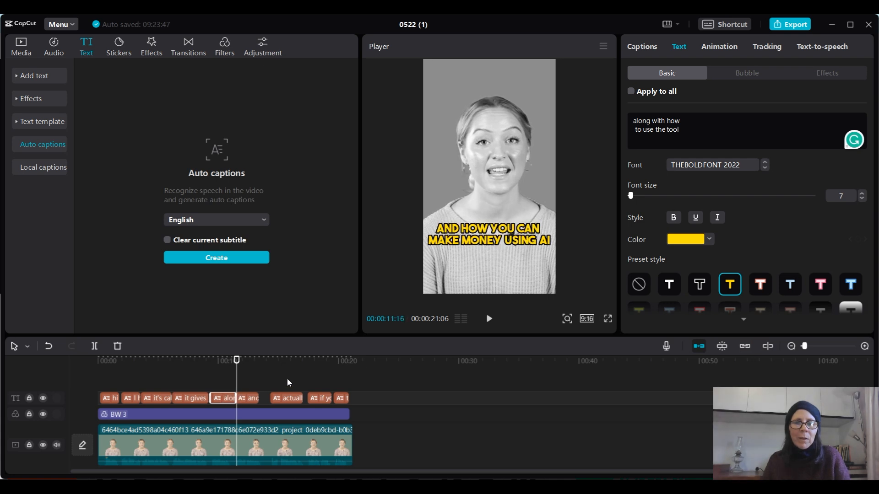
left_click(489, 320)
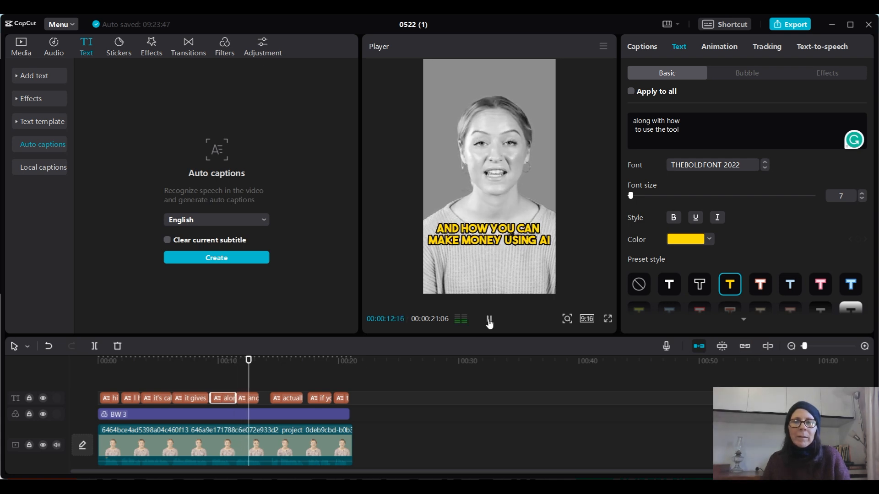
- Extend the end of the "and how you can make money using AI" caption to meet the next caption
left_click(488, 320)
left_click(254, 399)
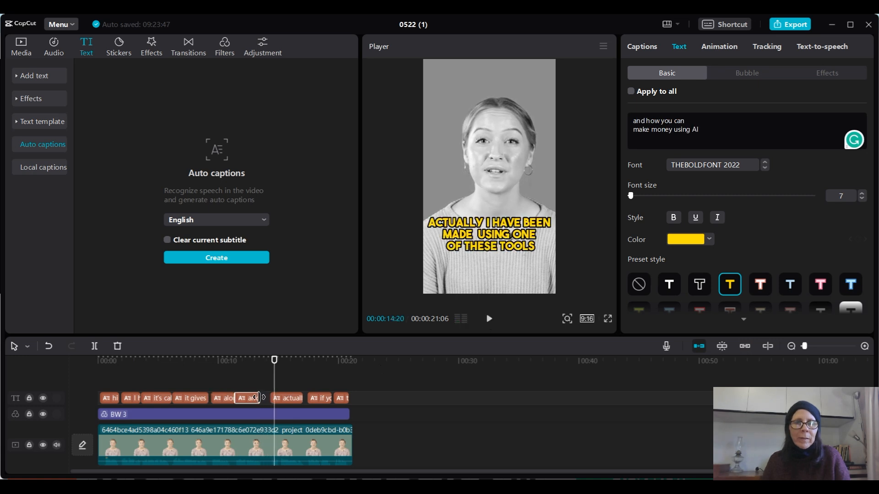
left_click_drag(259, 398, 267, 395)
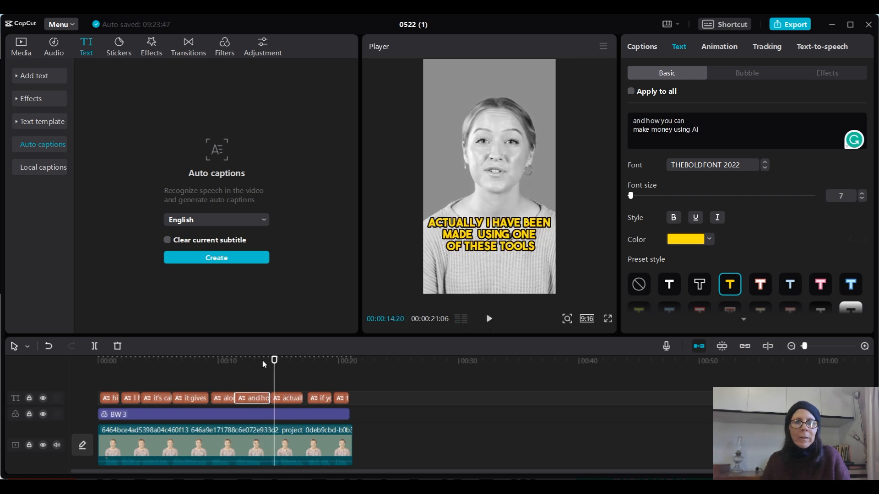
- Continue checking playback to the end and extend the "actually I have been made using one of these tools" caption to meet the next caption
left_click(262, 358)
left_click(488, 319)
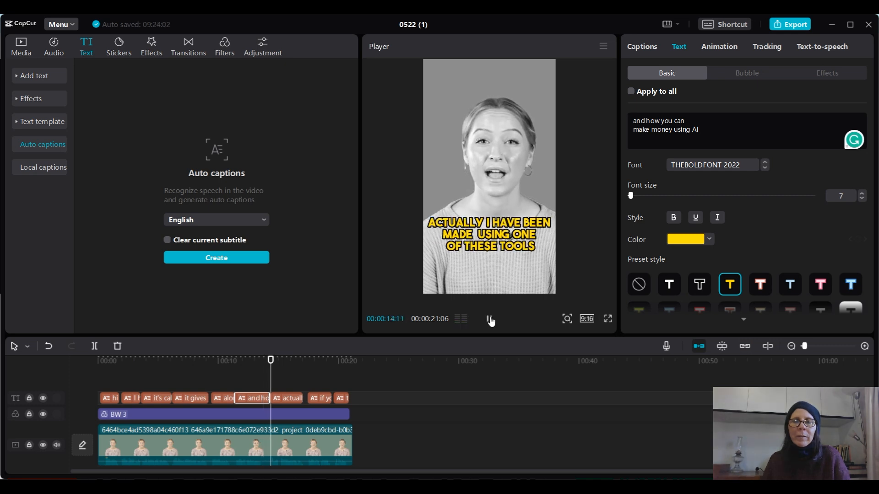
left_click(488, 319)
left_click(489, 322)
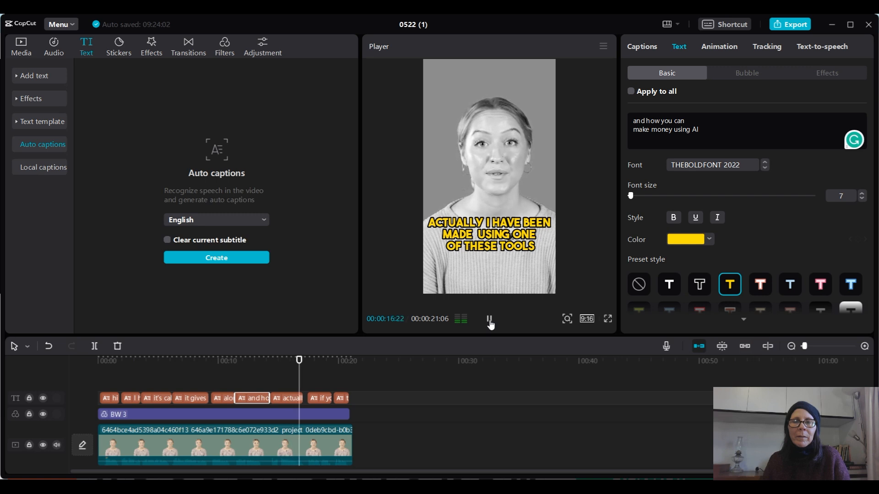
left_click(489, 319)
left_click(294, 400)
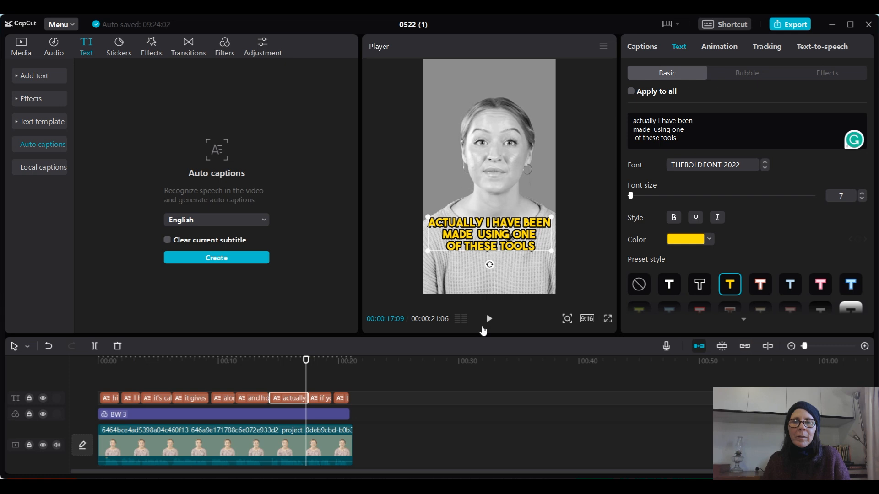
left_click(489, 320)
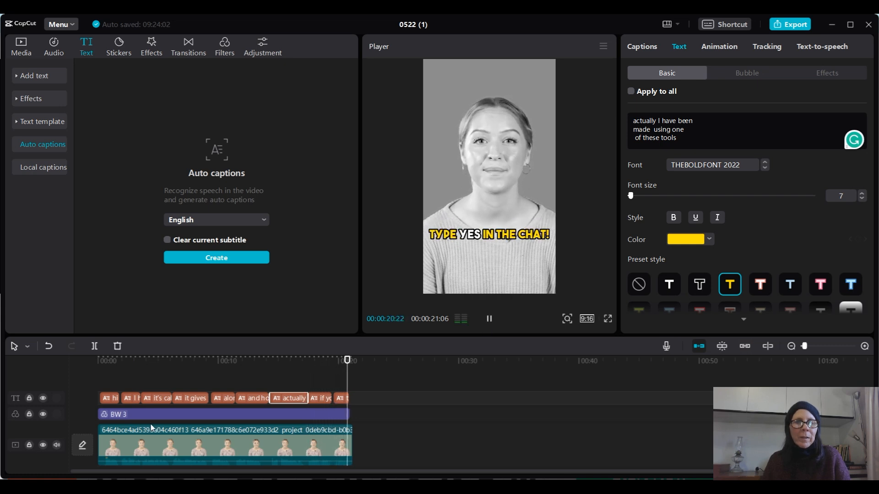
- Split the "I have just found an awesome site" caption at 00:00:02:17
left_click(107, 400)
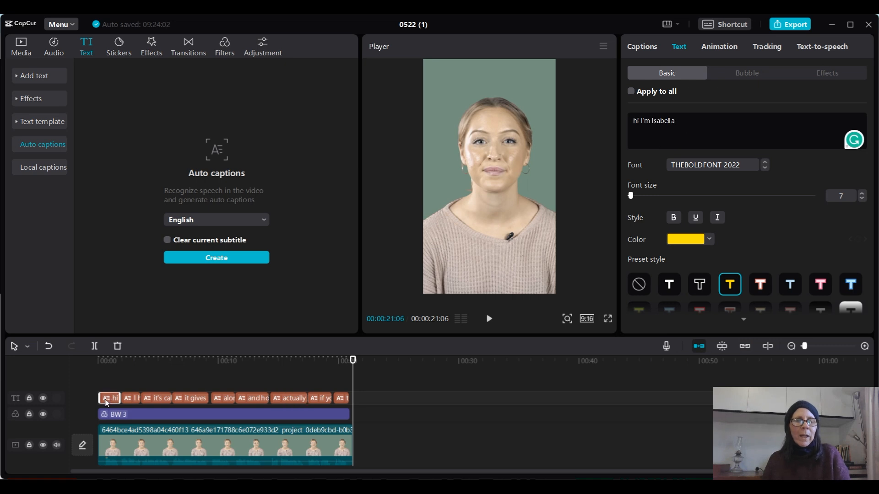
left_click(115, 387)
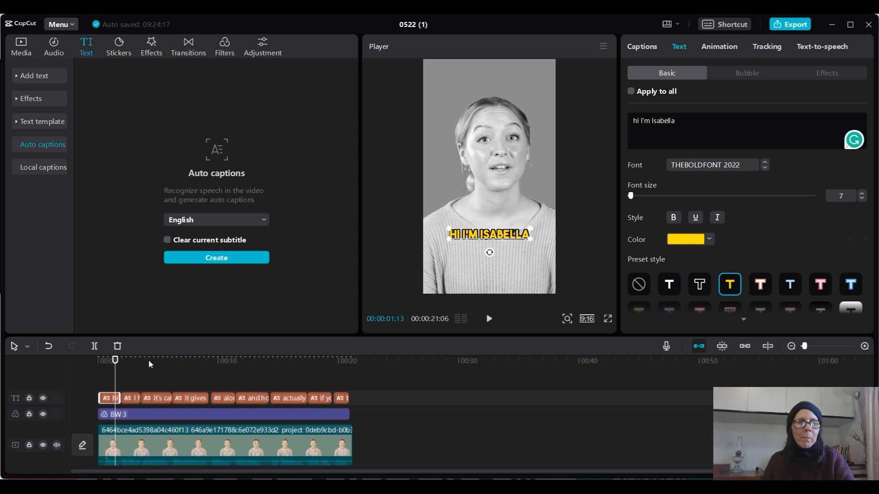
left_click(133, 361)
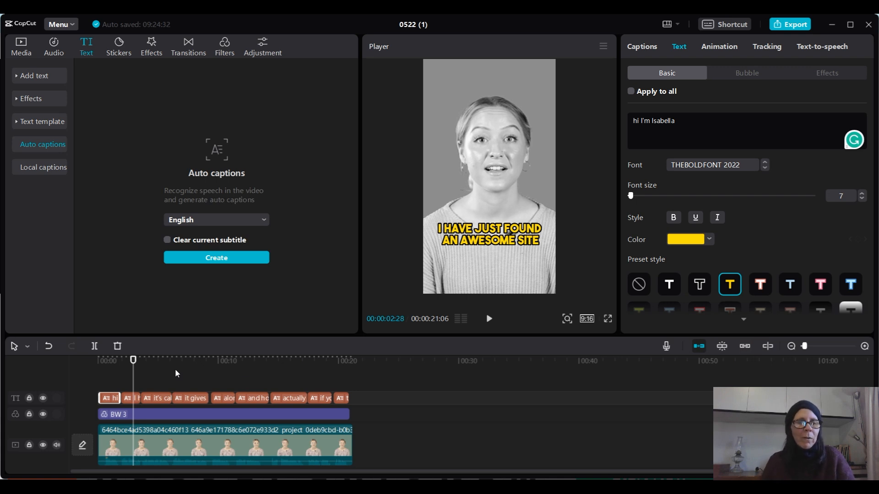
left_click(129, 361)
left_click(128, 398)
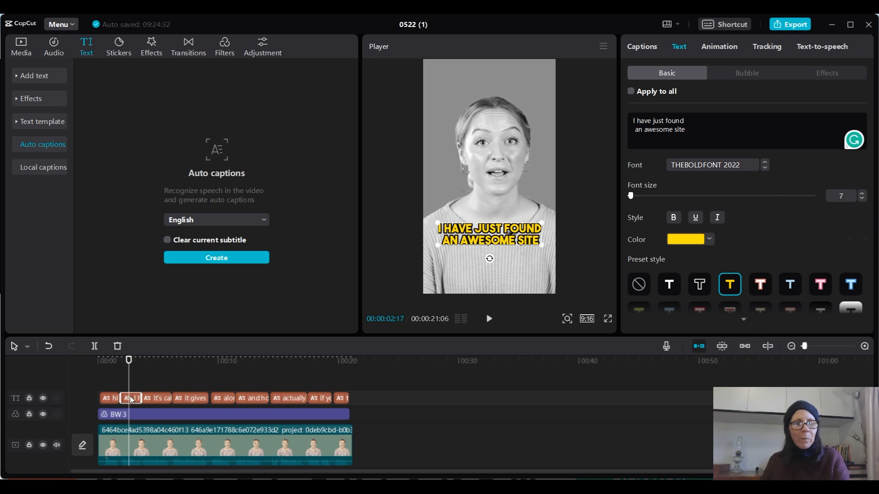
key("ctrl+b")
- Try white, yellow and outlined preset styles on the first half of the split "I have just found an awesome site" caption and preview it
left_click(124, 398)
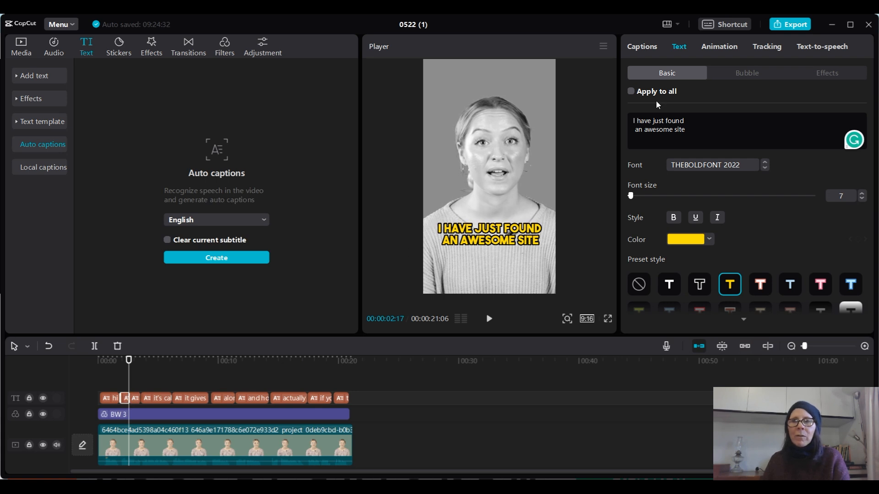
left_click(669, 285)
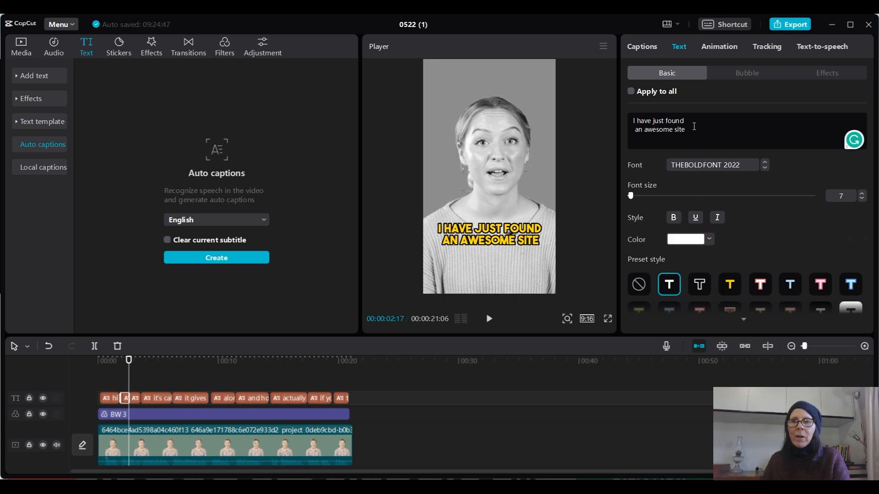
left_click_drag(692, 116, 631, 115)
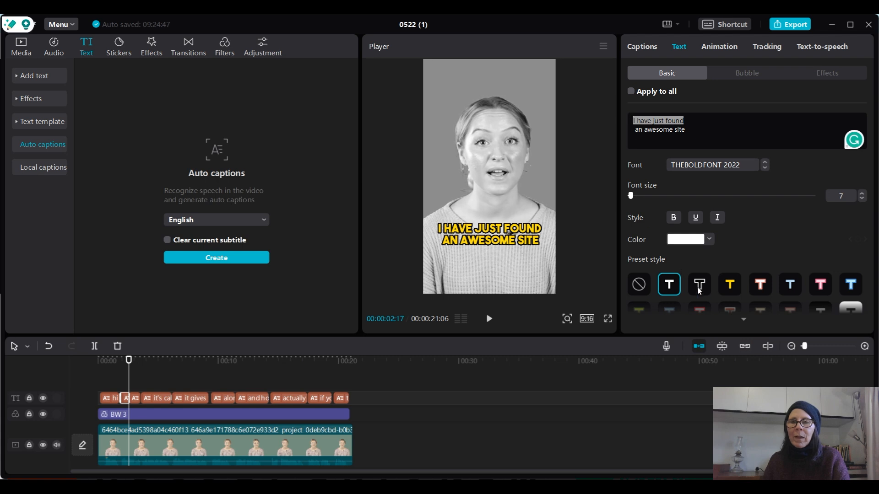
left_click(730, 284)
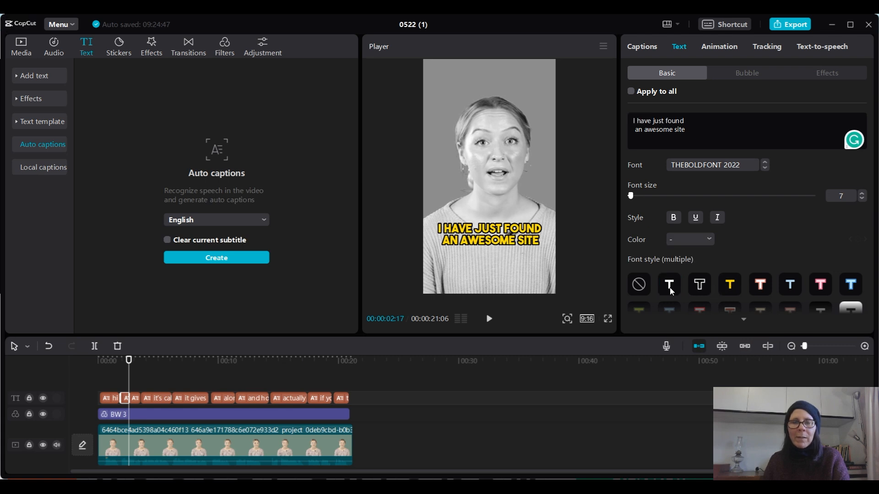
left_click_drag(686, 126, 633, 129)
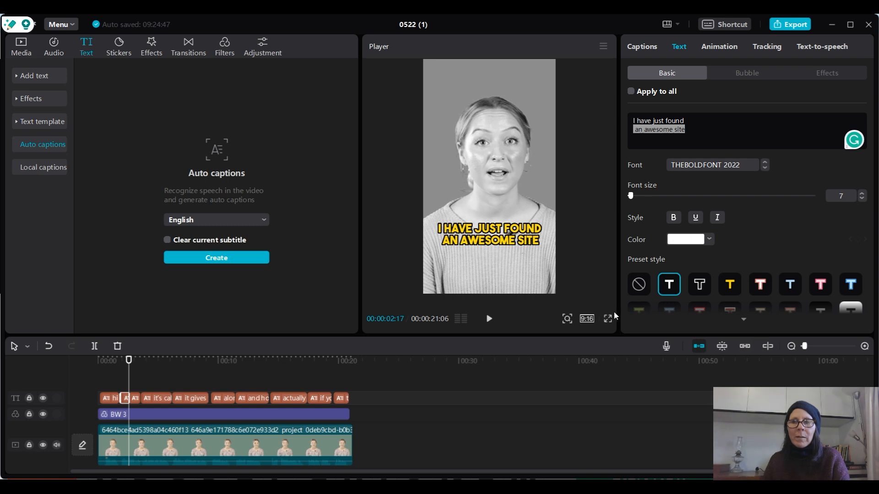
left_click(699, 287)
left_click(669, 286)
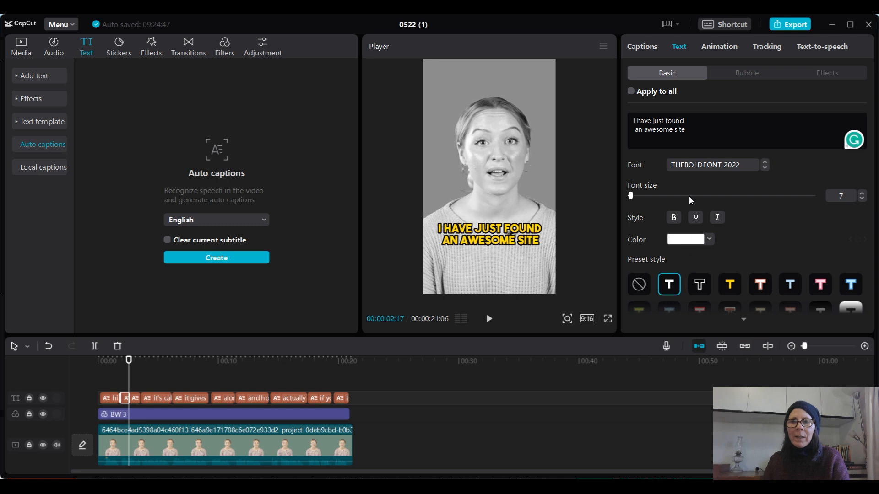
left_click_drag(685, 129, 634, 129)
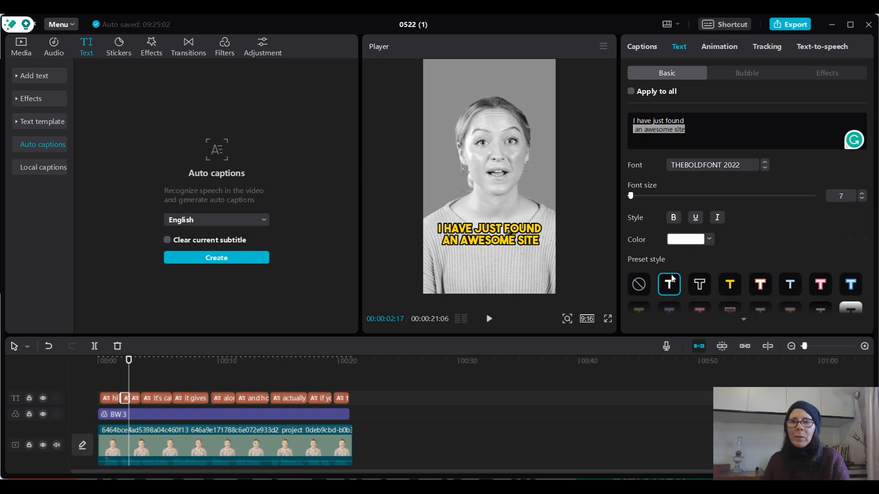
left_click(700, 286)
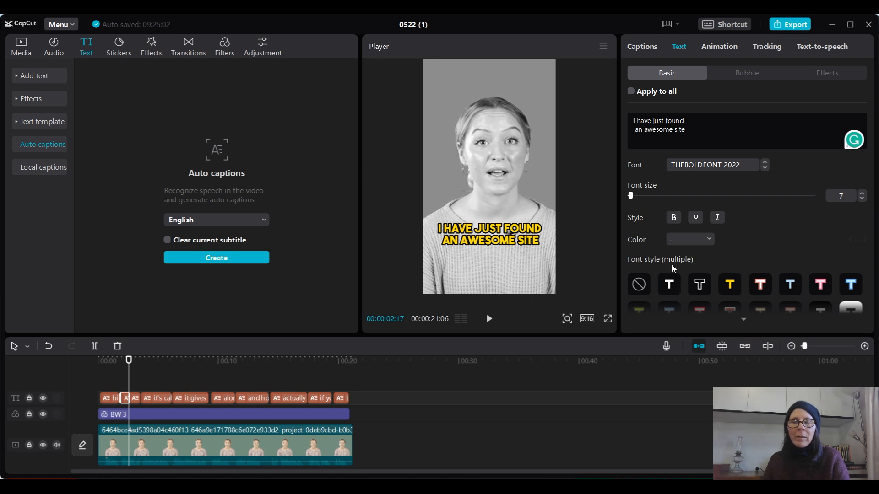
left_click(502, 249)
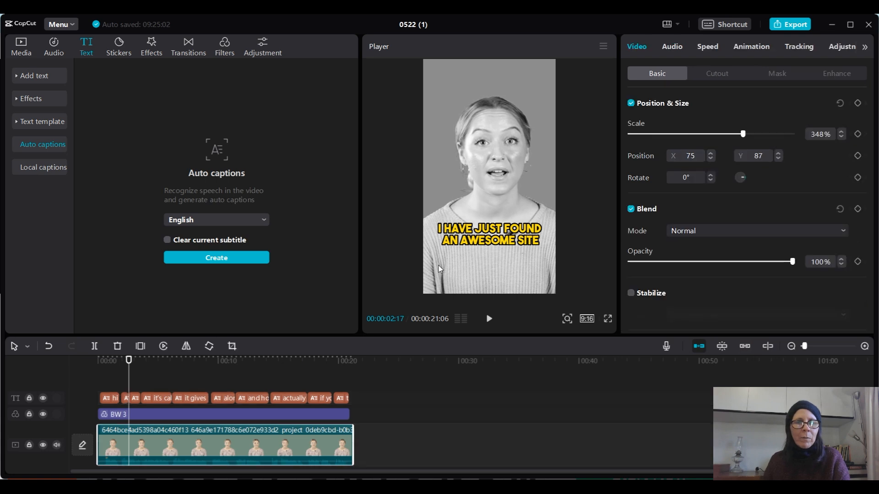
left_click(127, 402)
left_click(127, 360)
left_click_drag(127, 359, 125, 360)
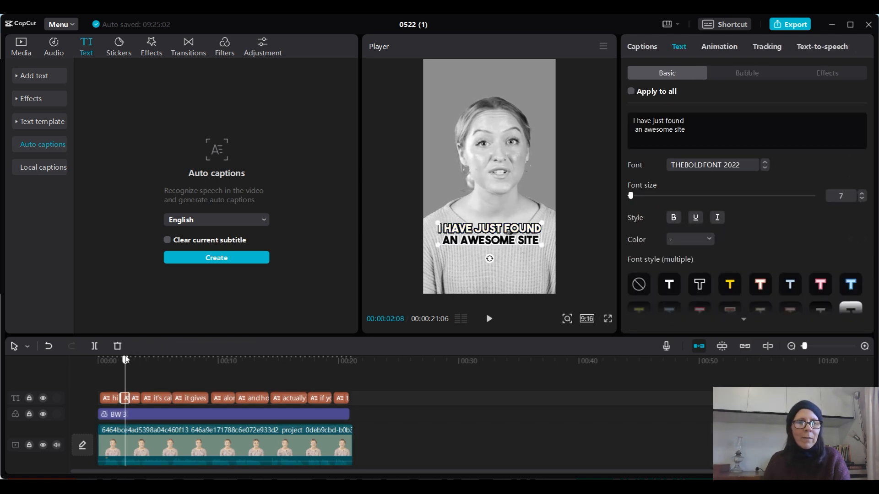
- Remove the leading space before "an awesome site" in the first half of the split "I have just found an awesome site" caption
left_click(156, 402)
left_click(156, 363)
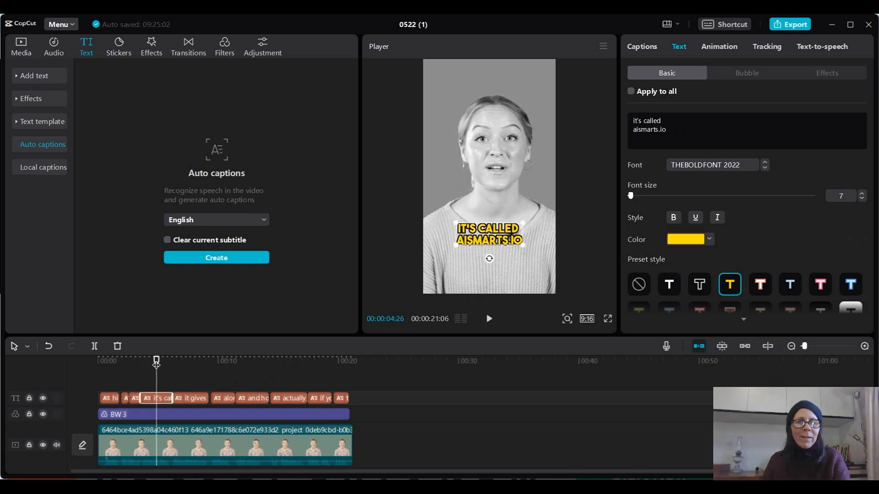
left_click(124, 398)
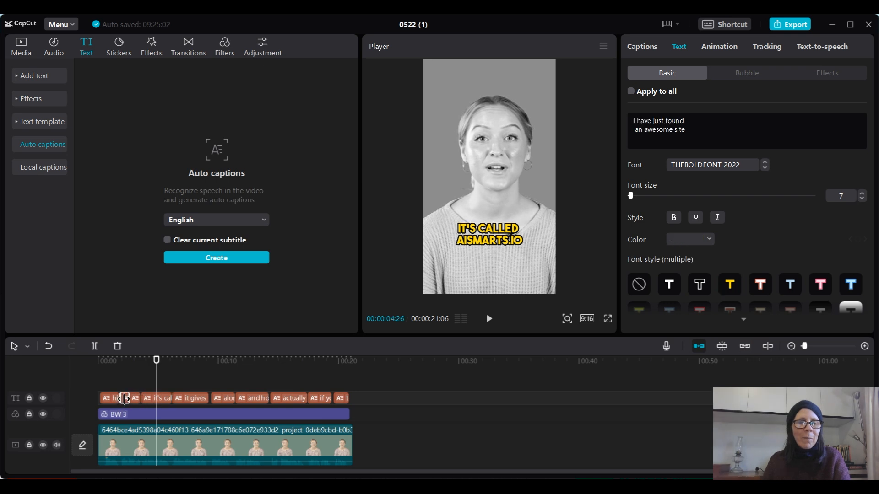
left_click(126, 361)
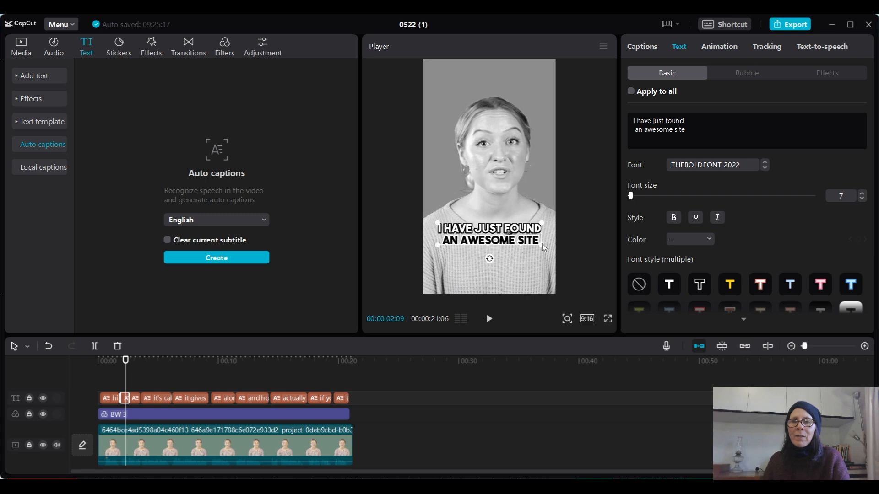
left_click(635, 129)
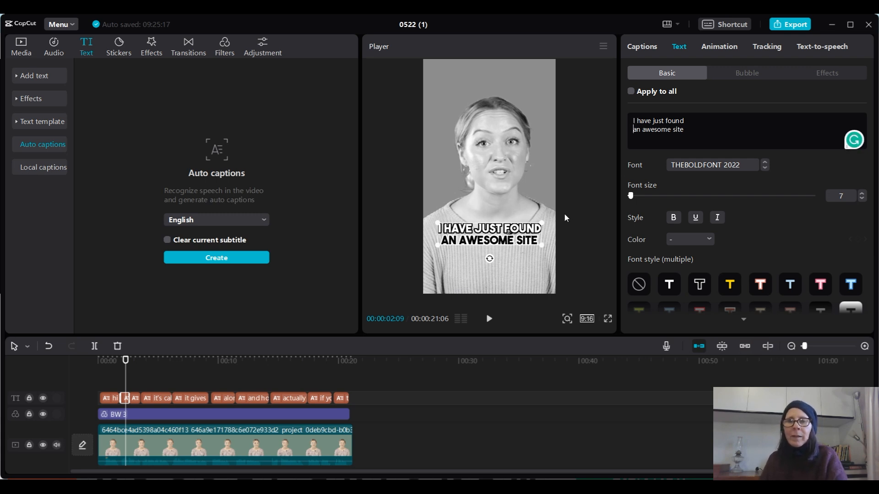
- Apply the yellow preset style to "I have just found" and the white preset to "an awesome site" in the first half
left_click_drag(688, 122, 620, 114)
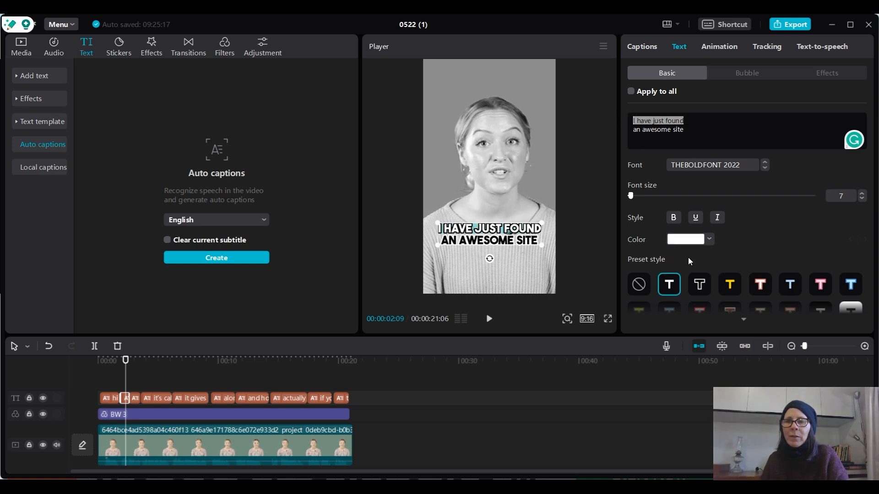
left_click(731, 287)
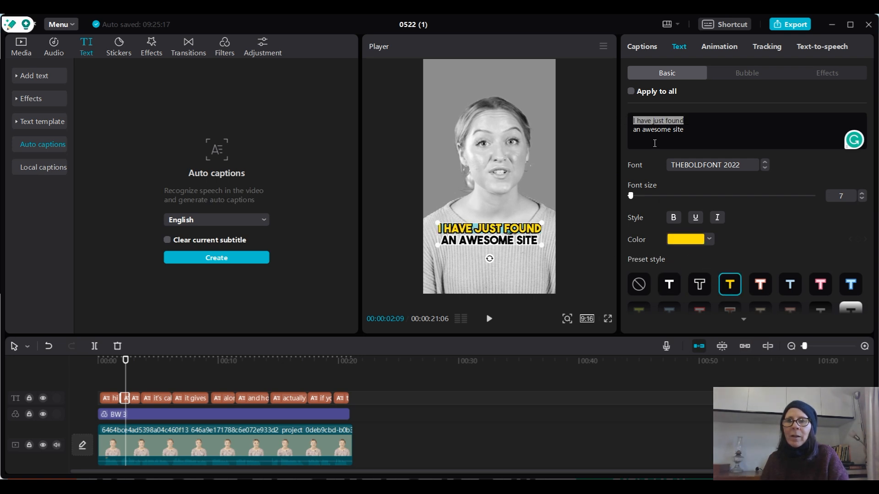
left_click(680, 133)
left_click_drag(682, 130, 632, 132)
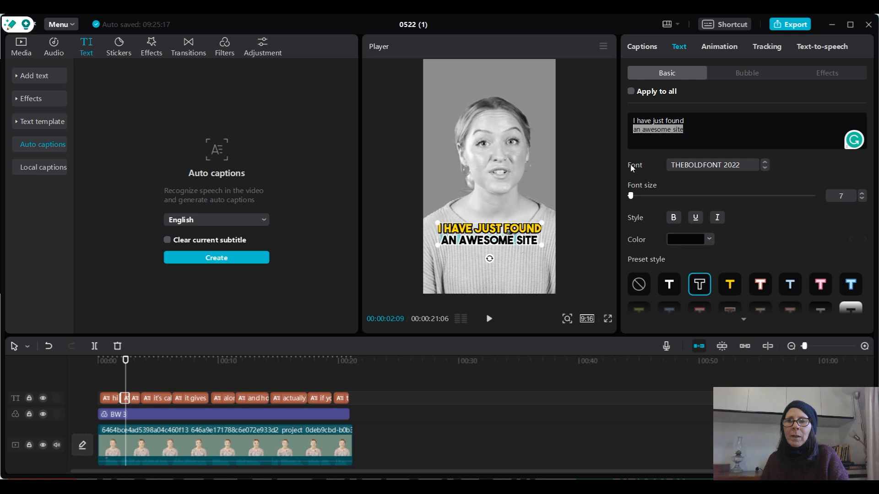
left_click(668, 285)
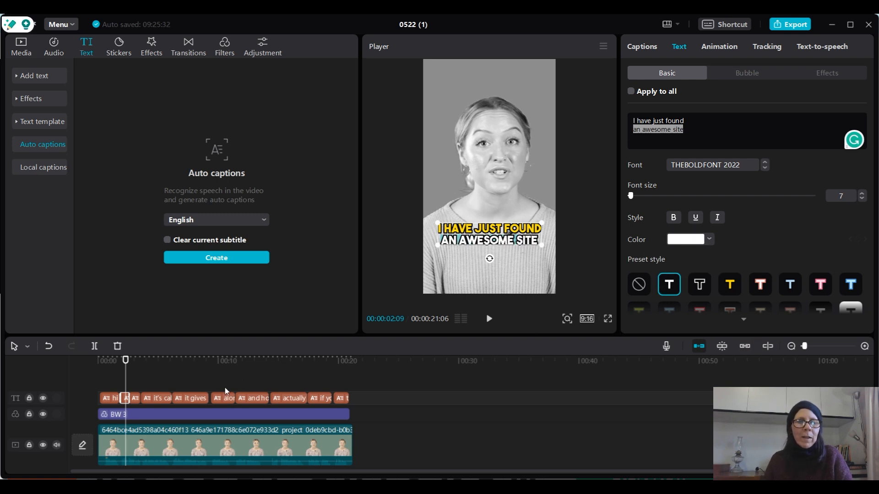
- In the second half of the split caption, apply the white preset style to "I have just found"
left_click(136, 399)
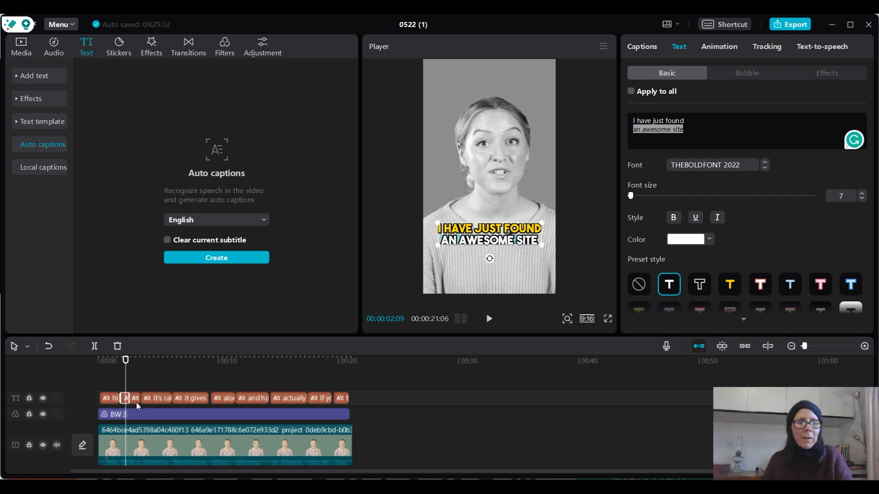
left_click(137, 358)
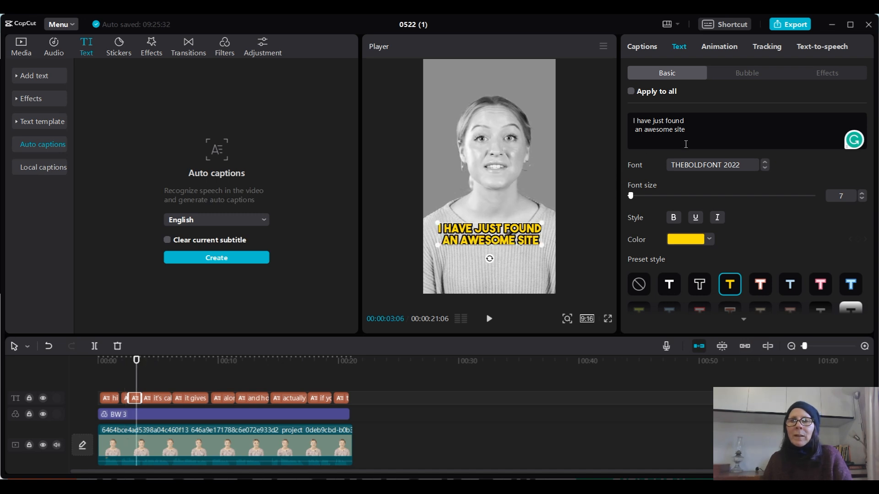
left_click_drag(701, 122, 618, 111)
left_click(669, 289)
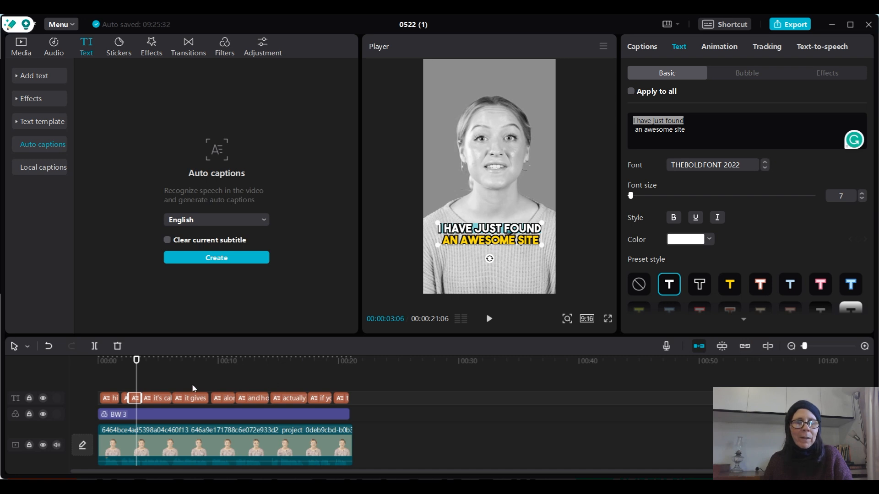
- Split the "it's called aismarts.io" caption at 00:00:05:02
left_click(164, 399)
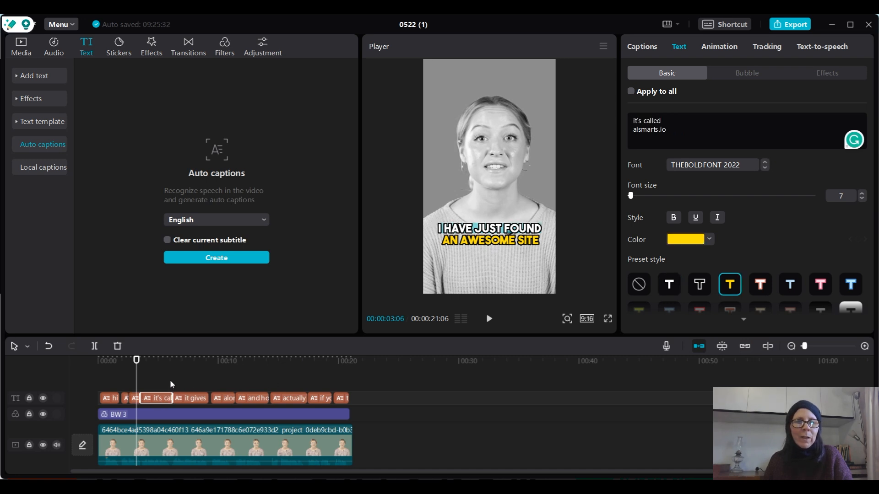
left_click(159, 361)
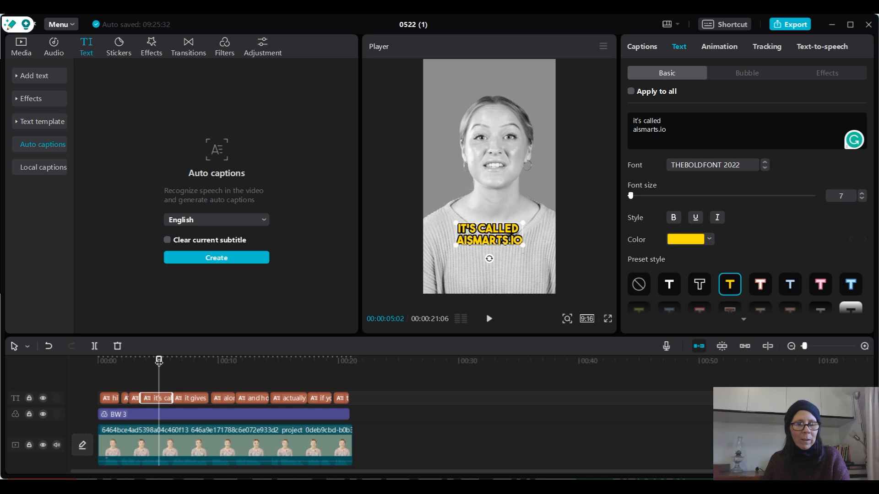
key("ctrl+b")
- In the first half of the split "it's called aismarts.io" caption, apply the white preset style to "aismarts.io"
left_click(147, 400)
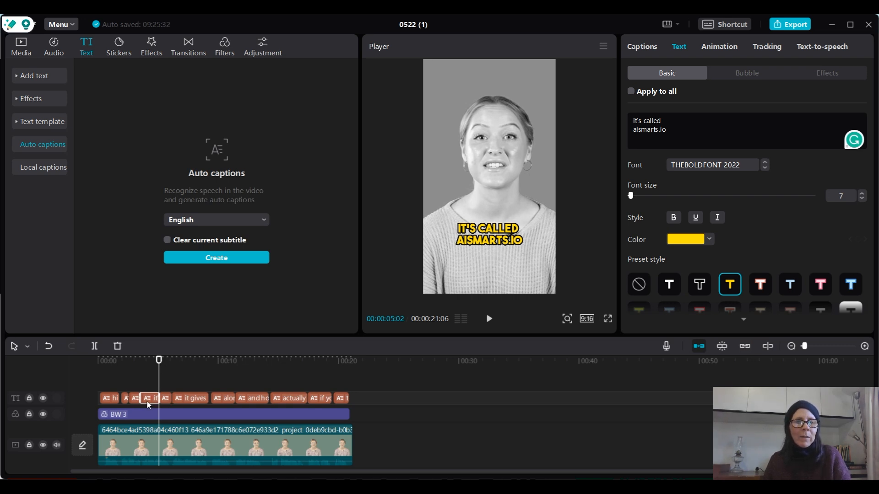
left_click(147, 360)
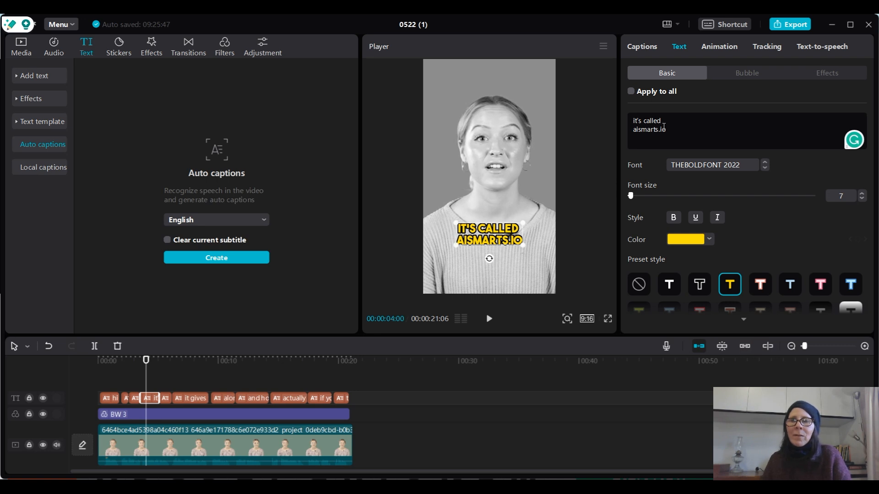
left_click_drag(673, 132, 625, 129)
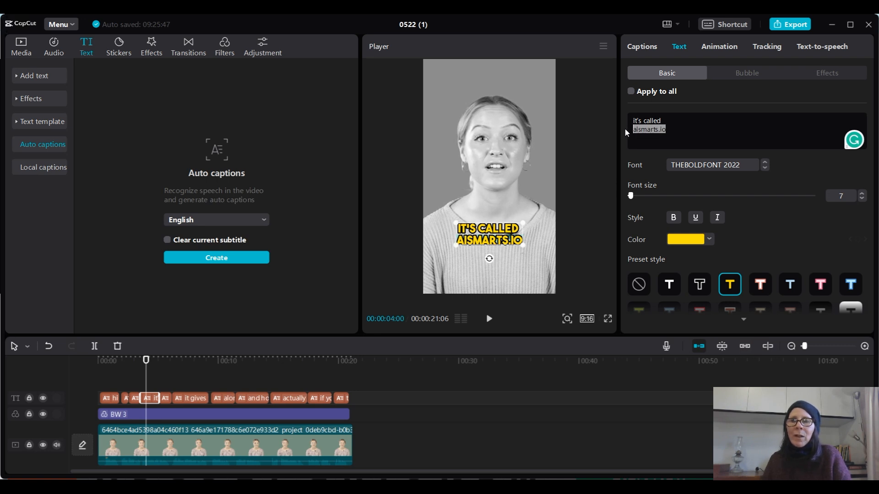
left_click(669, 285)
key("ctrl+z")
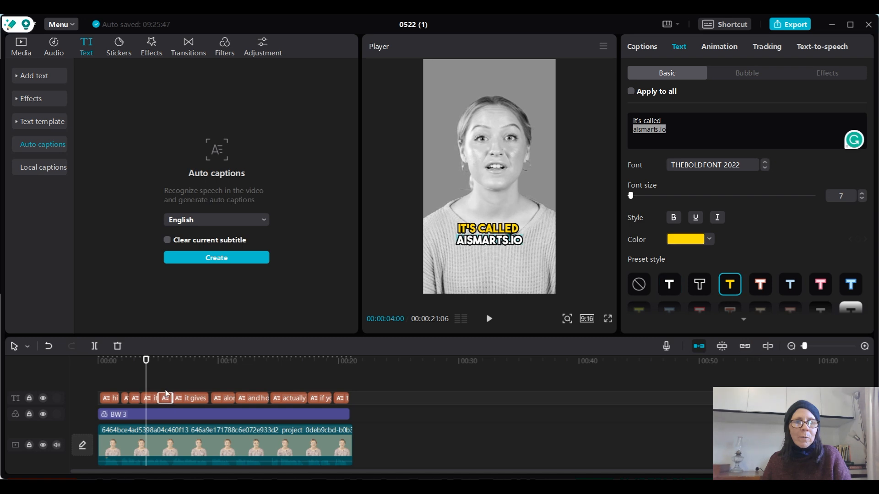
- In the second half of the split "it's called aismarts.io" caption, apply the white preset style to "it's called"
left_click(169, 358)
left_click_drag(678, 121, 631, 121)
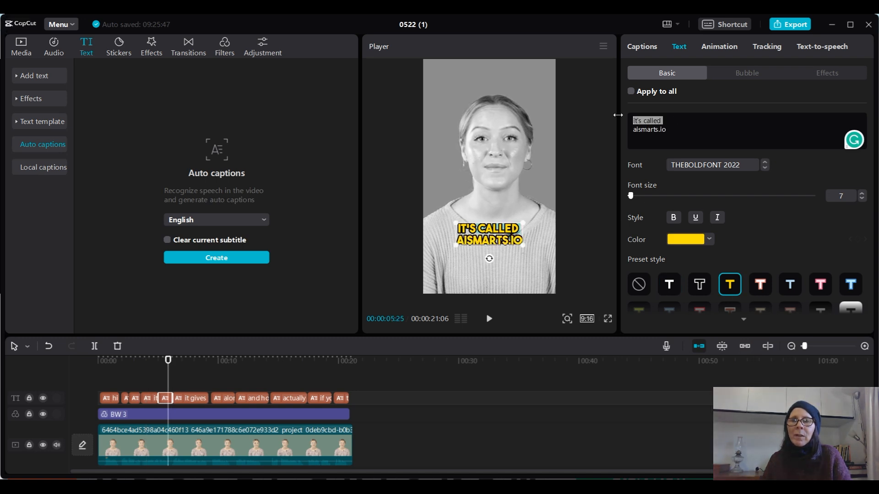
left_click(665, 285)
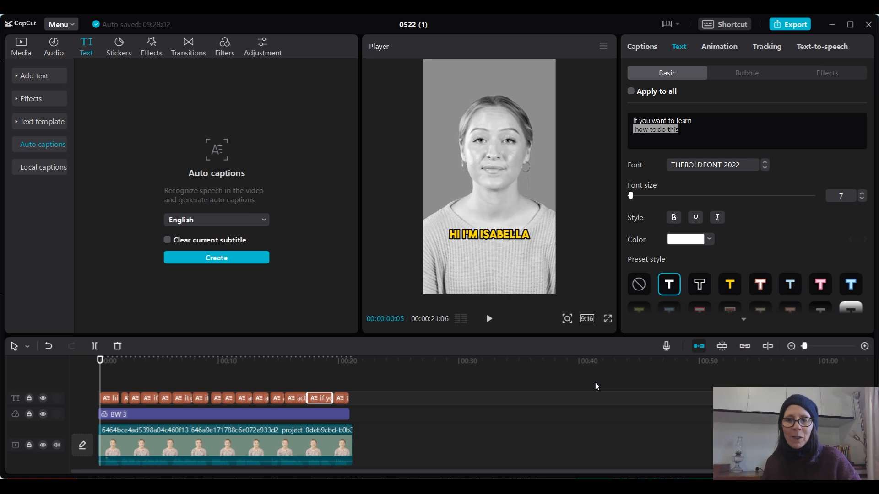
- Play the video through to review the coloured captions, and check the last few captions near the end
left_click(489, 320)
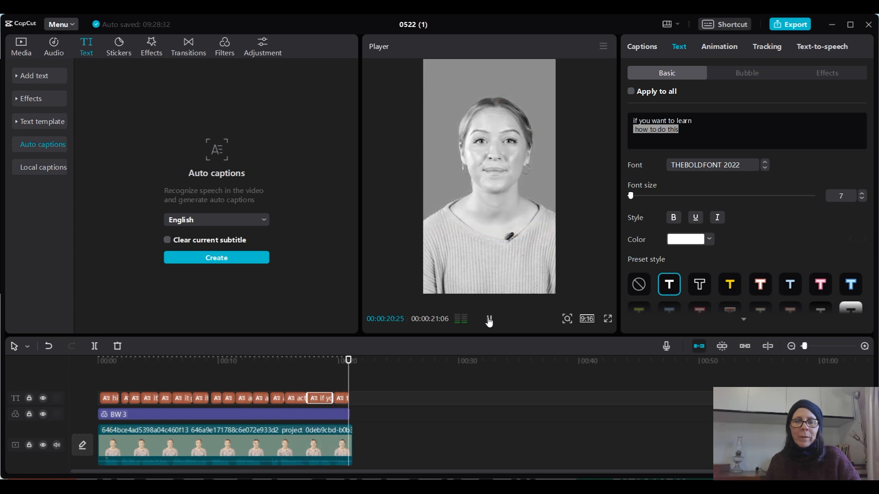
left_click(298, 361)
left_click(320, 359)
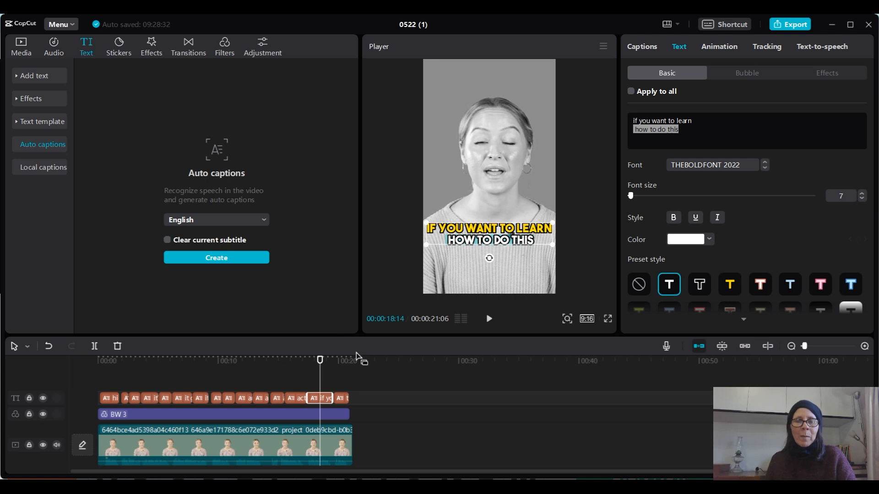
left_click(301, 401)
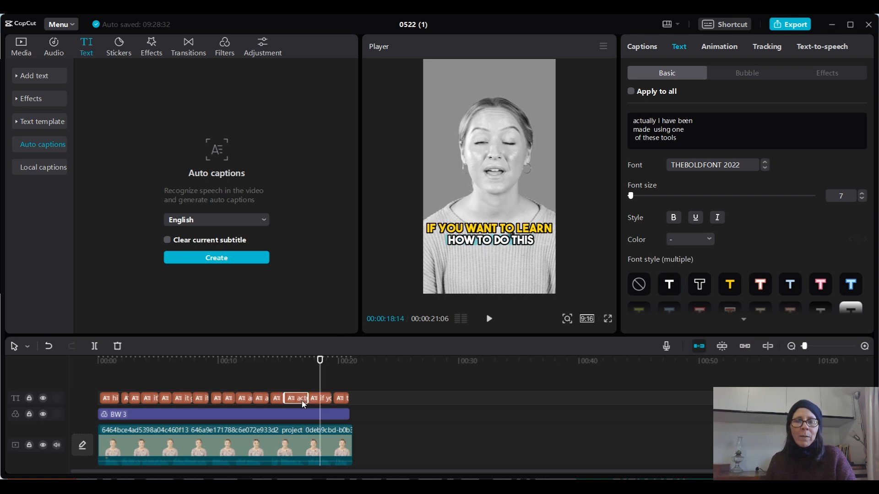
- Split the "if you want to learn how to do this" caption at 00:00:18:06
left_click(297, 361)
left_click(317, 361)
left_click(324, 400)
key("ctrl+b")
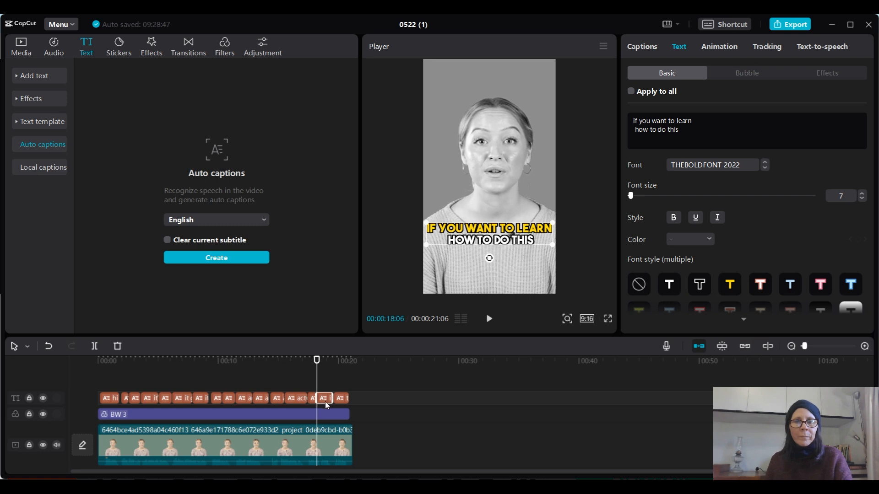
- In the second half of that split caption, apply the white preset to "if you want to learn" and the yellow preset to "how to do this"
left_click(324, 370)
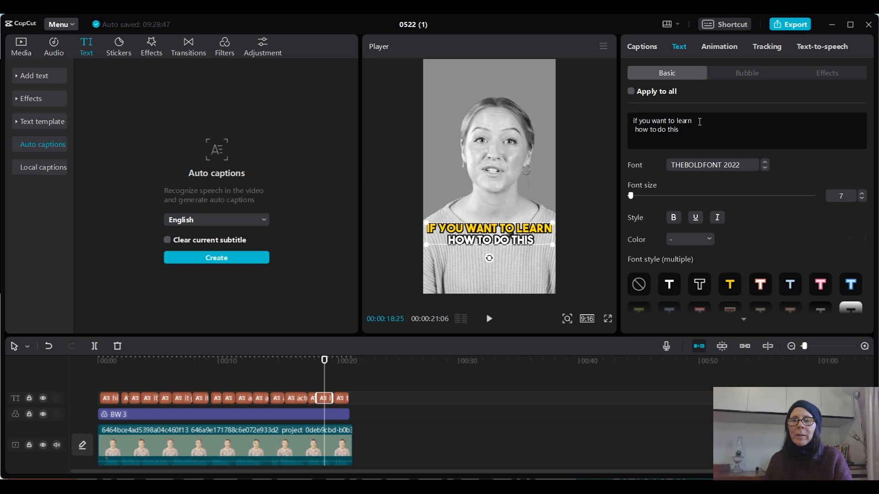
left_click_drag(700, 122, 631, 121)
left_click(672, 285)
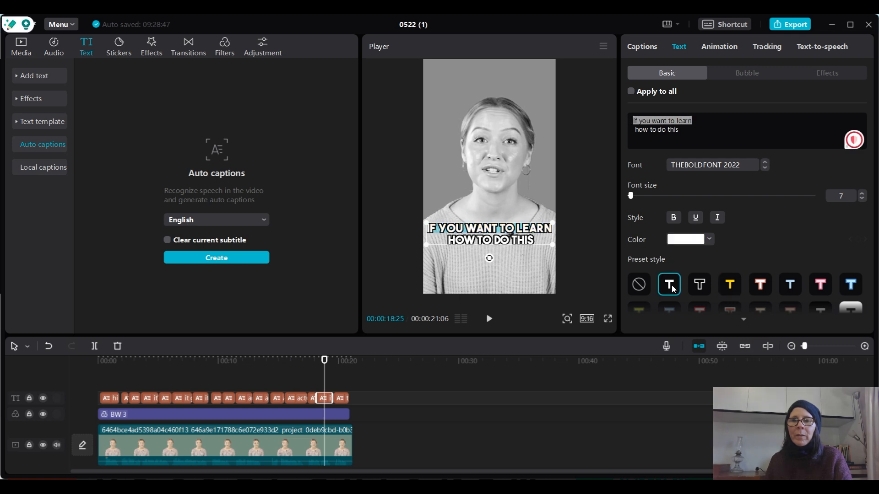
left_click_drag(634, 129, 679, 130)
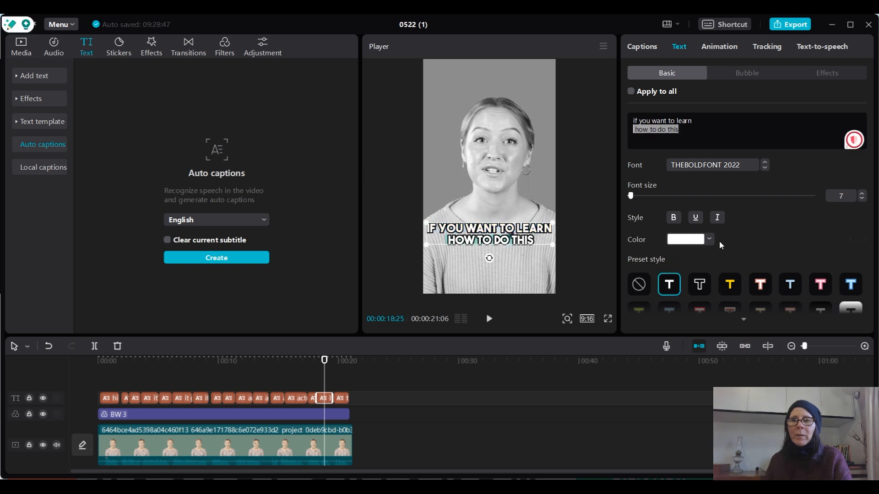
left_click(731, 285)
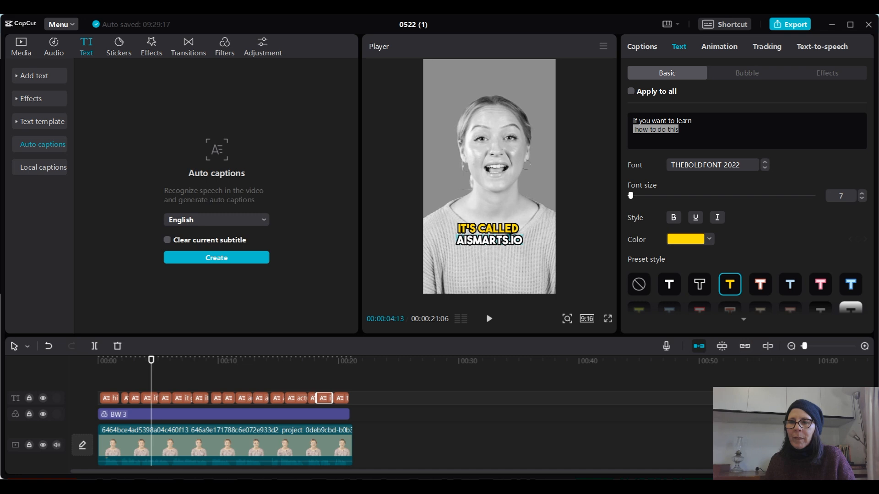
- Shorten the first half of the "it's called aismarts.io" caption to end at 00:00:04:05 and start the second half there
left_click_drag(806, 348, 812, 349)
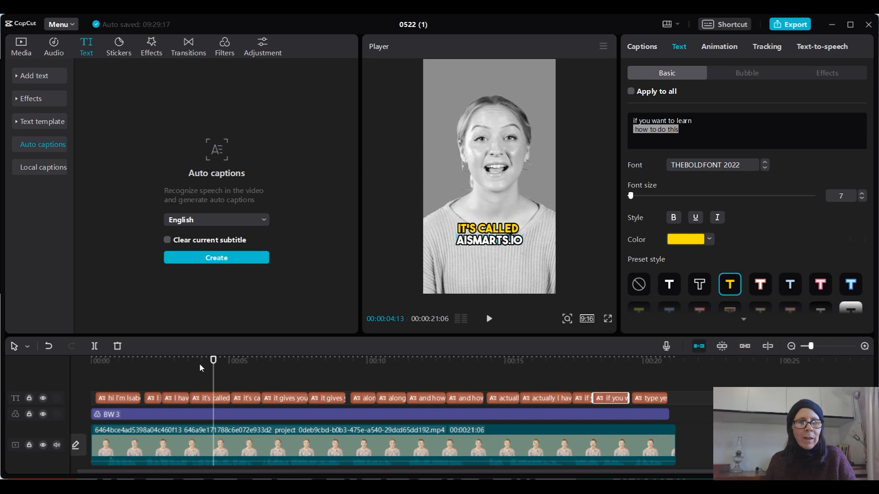
left_click(175, 361)
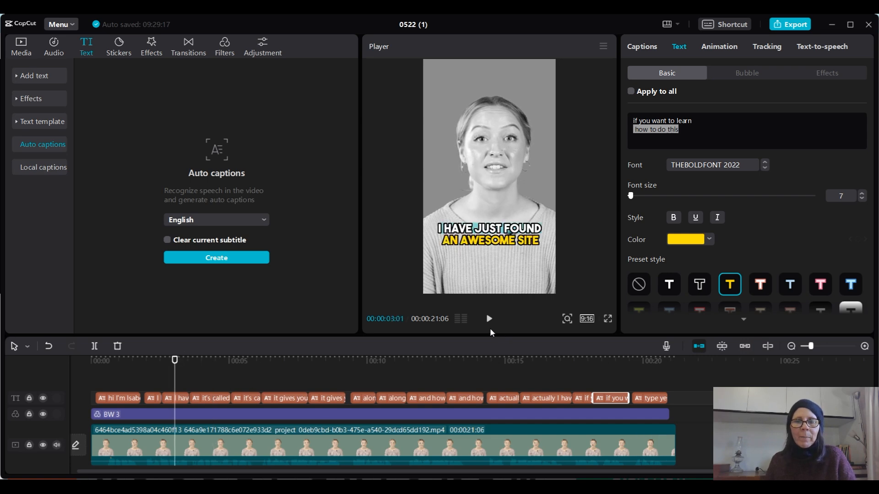
left_click(489, 320)
left_click(490, 323)
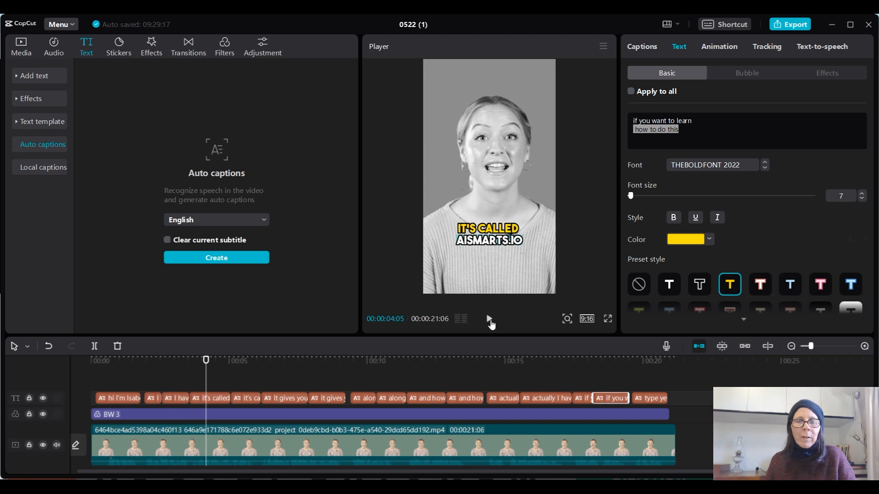
mouse_move(227, 403)
left_mouse_down()
mouse_move(204, 401)
mouse_move(234, 401)
mouse_move(220, 405)
left_mouse_up()
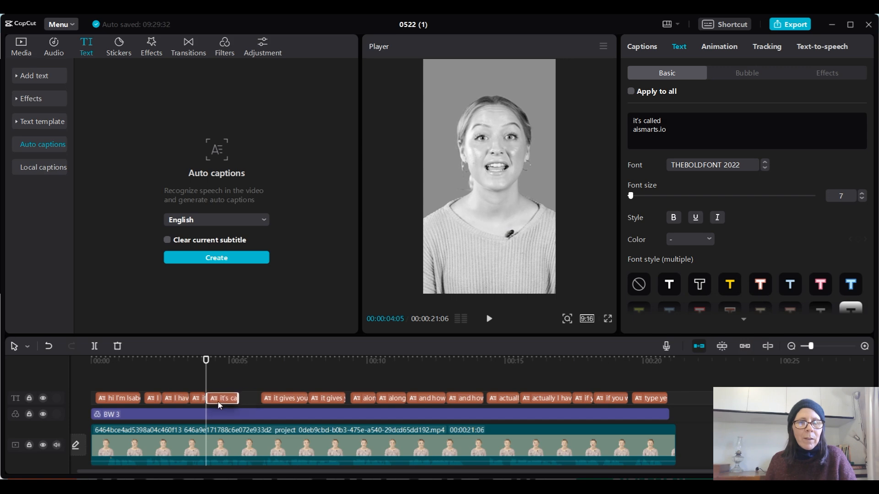
- Extend the second "it's called aismarts.io" half to about 00:00:05:28 and start the first "it gives you a list of" caption directly after it
left_click(489, 320)
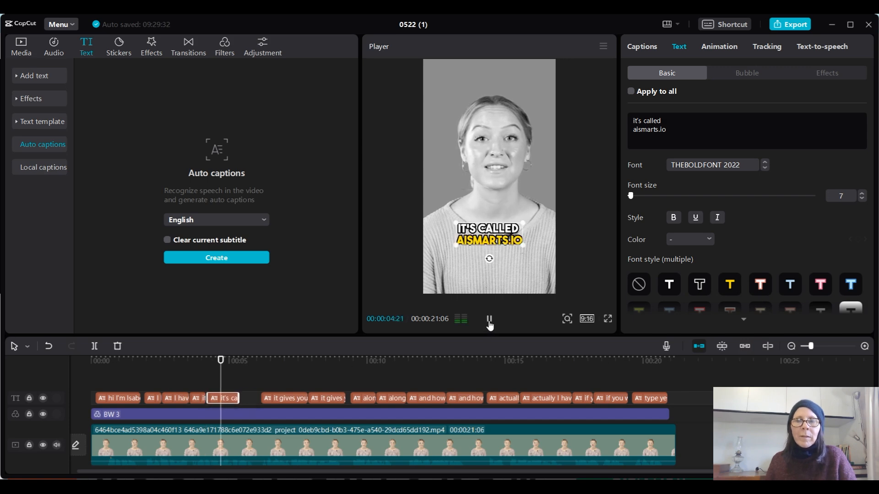
left_click(488, 319)
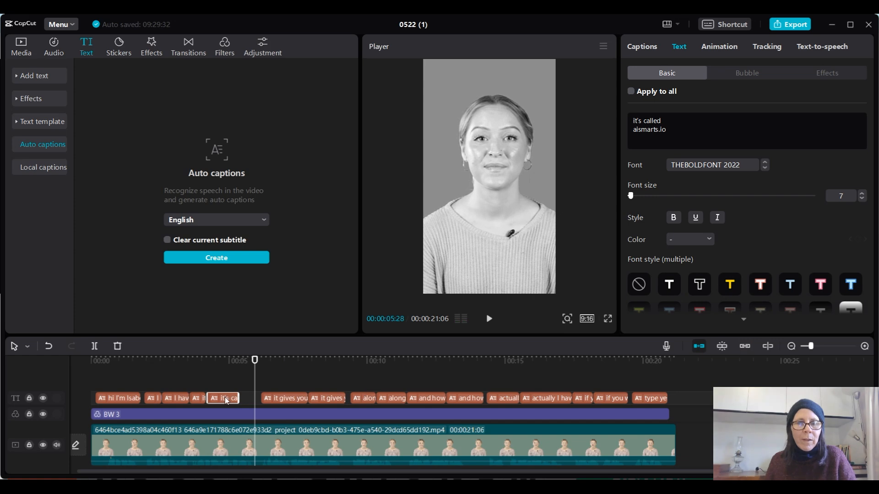
left_click_drag(239, 399, 255, 403)
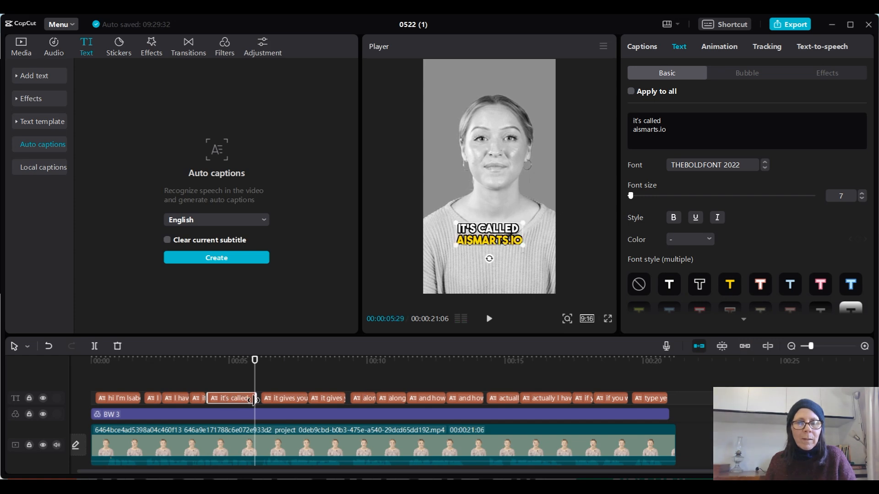
left_click(269, 401)
left_click_drag(265, 398, 256, 398)
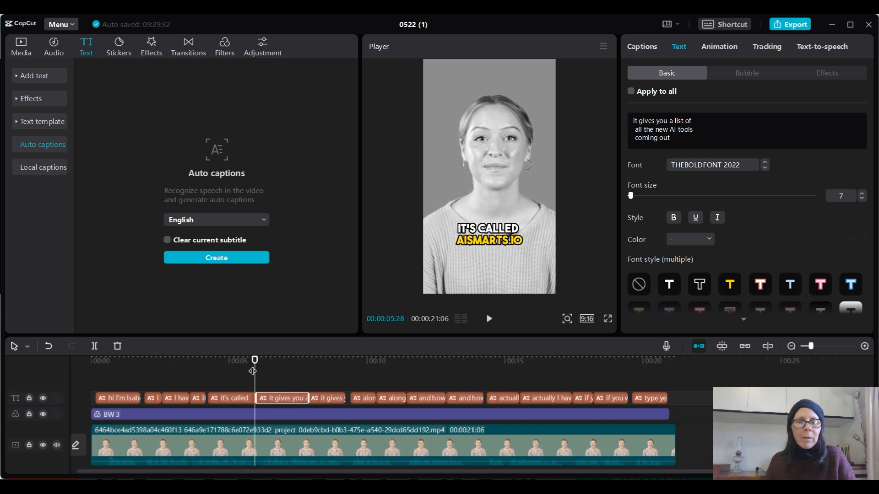
- Shorten the first half of the "it gives you a list of" caption to match the speech and start its second half earlier
left_click(247, 360)
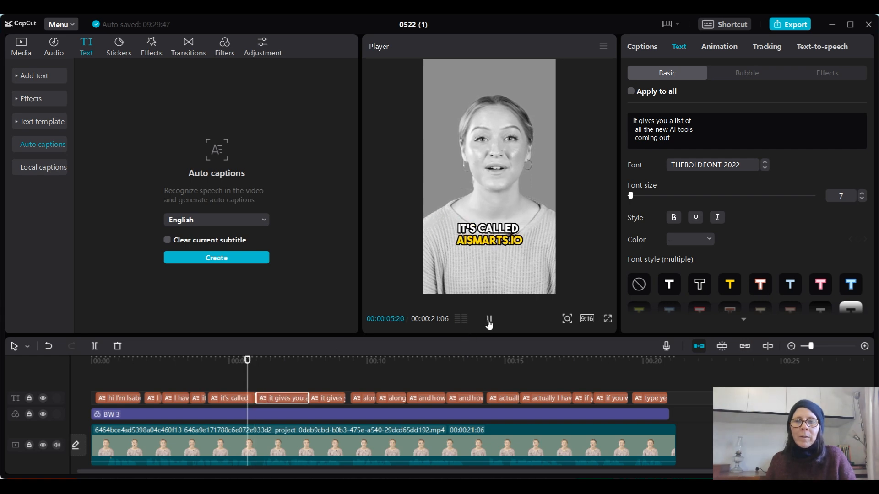
left_click(489, 320)
left_click_drag(308, 397, 300, 398)
left_click(308, 399)
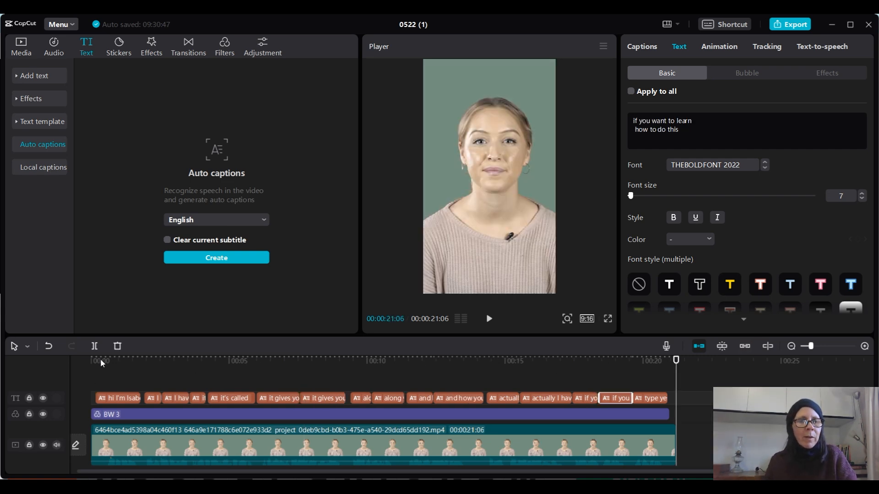
- Apply the Pop Up entrance animation to the opening greeting caption and play it back
left_click(115, 370)
left_click(121, 399)
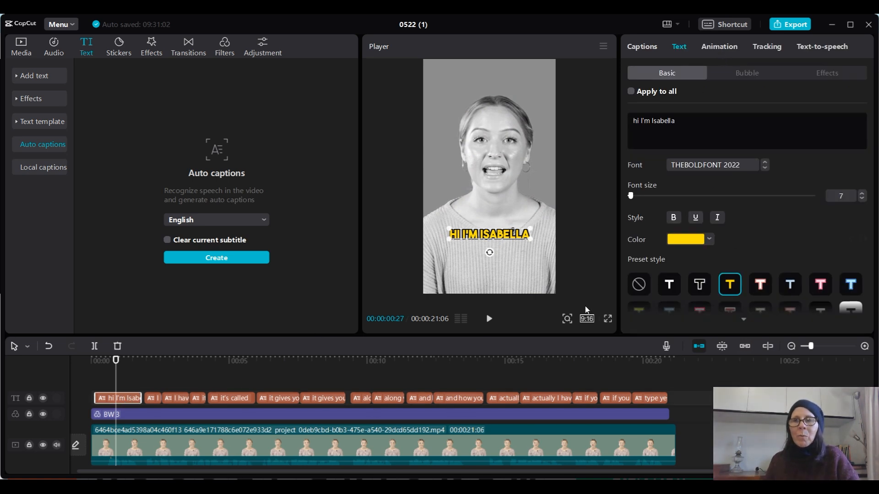
left_click(724, 50)
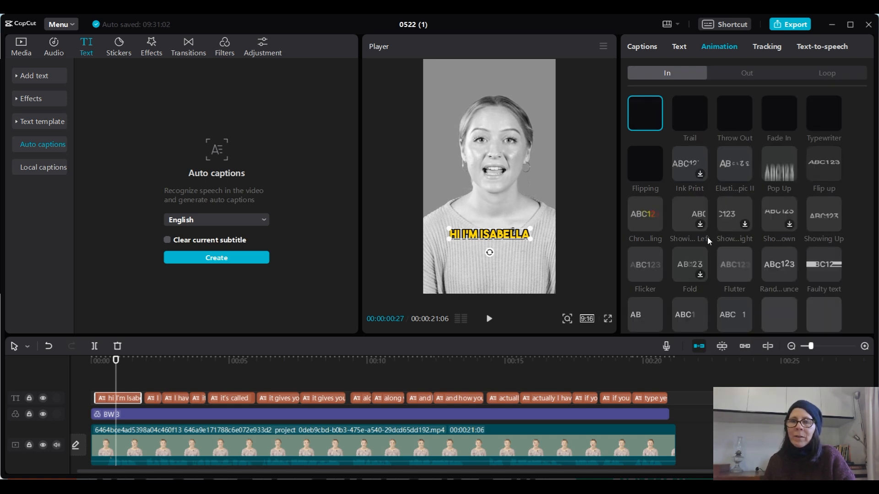
scroll(717, 198, "down", 2)
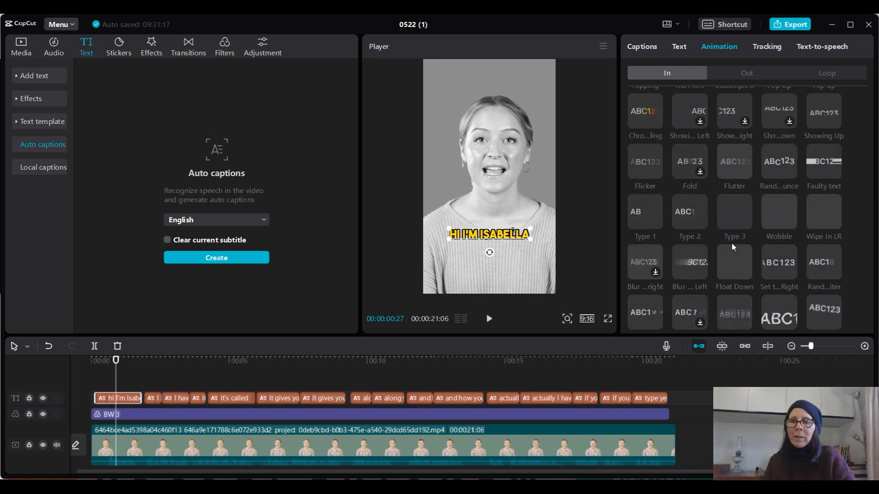
scroll(730, 240, "down", 1)
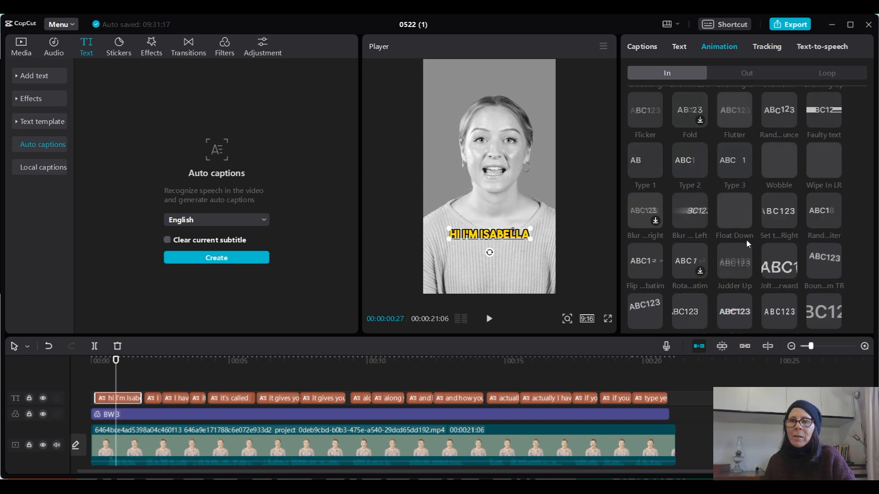
scroll(744, 254, "up", 1)
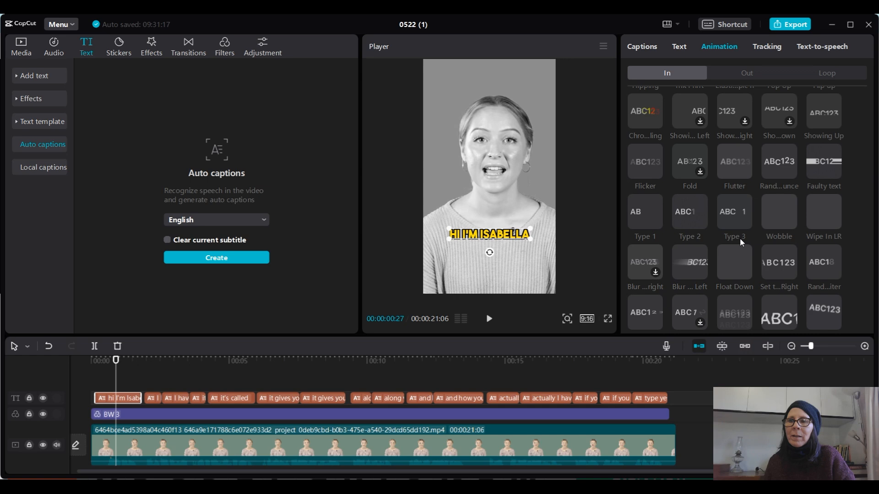
scroll(741, 241, "up", 1)
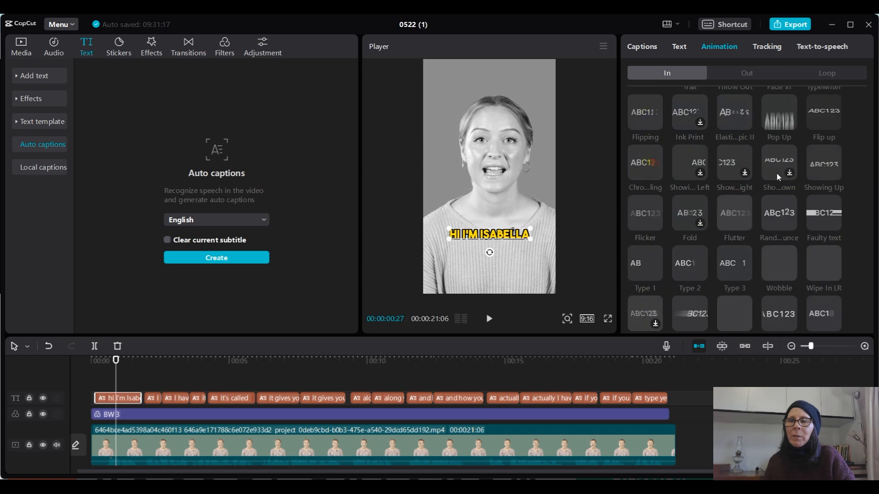
left_click(782, 128)
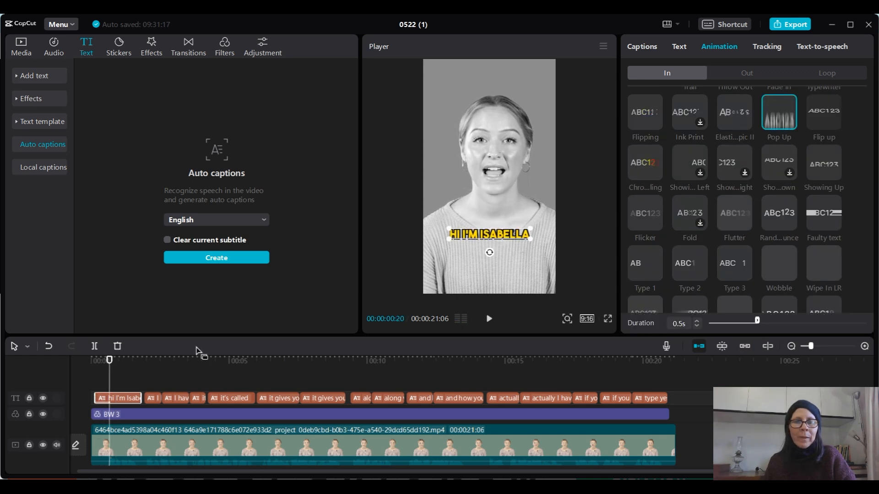
left_click(488, 319)
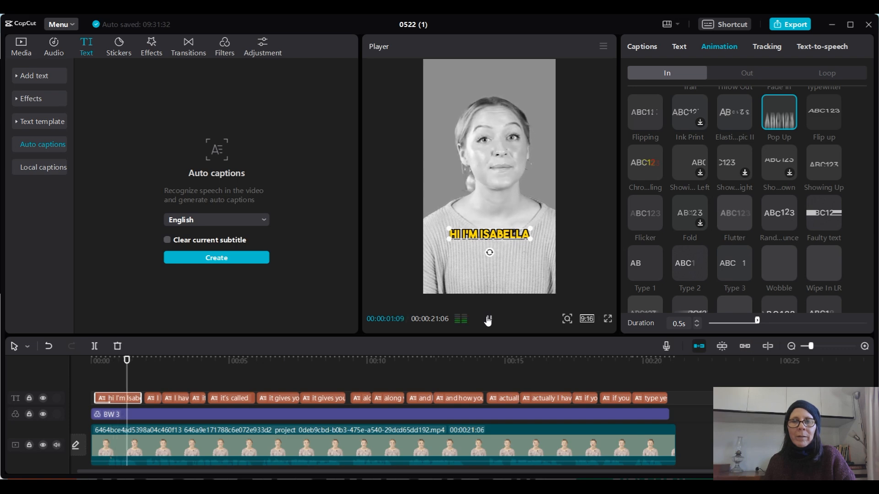
left_click(489, 319)
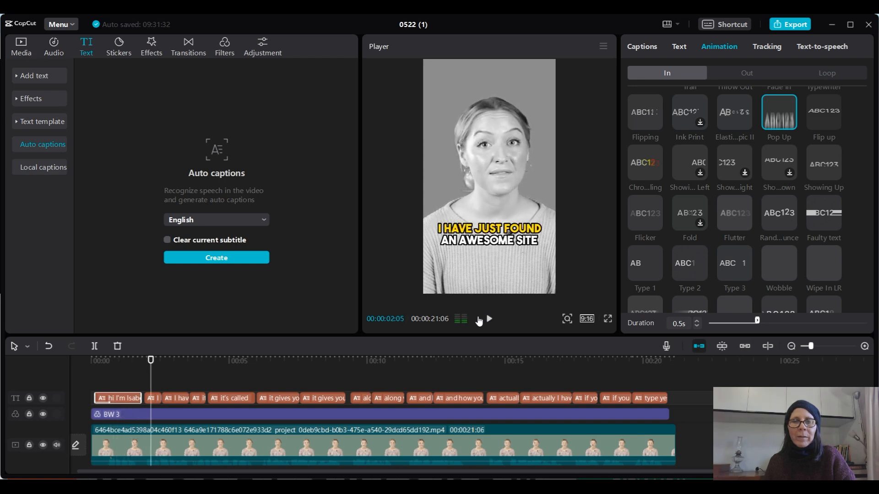
- Apply the Jolt Forward entrance animation to the first "I have just found an awesome site" caption and play it back
left_click(153, 398)
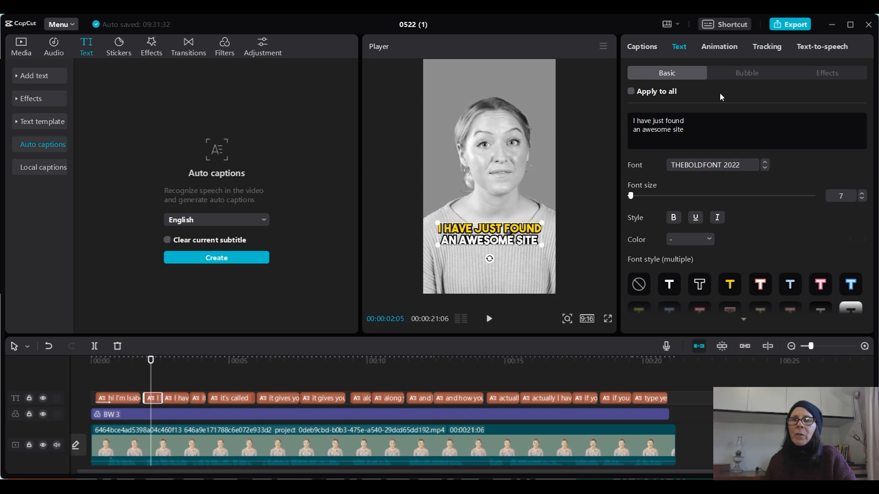
left_click(725, 49)
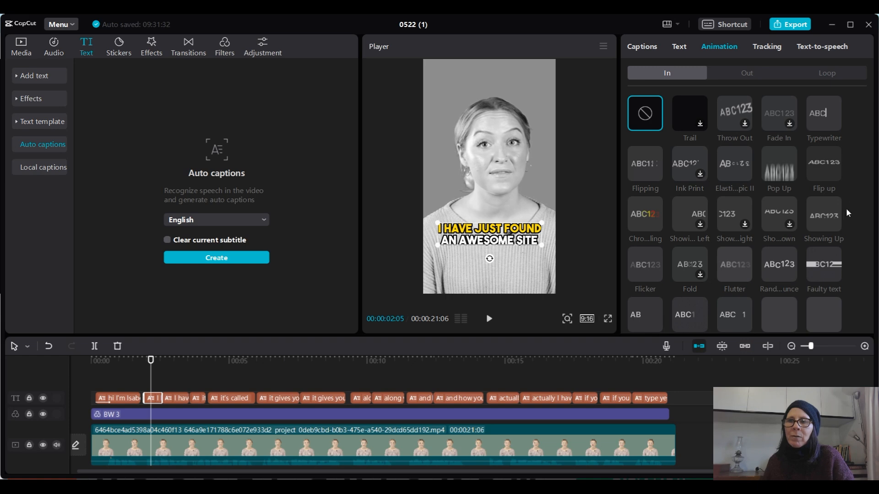
scroll(845, 208, "down", 1)
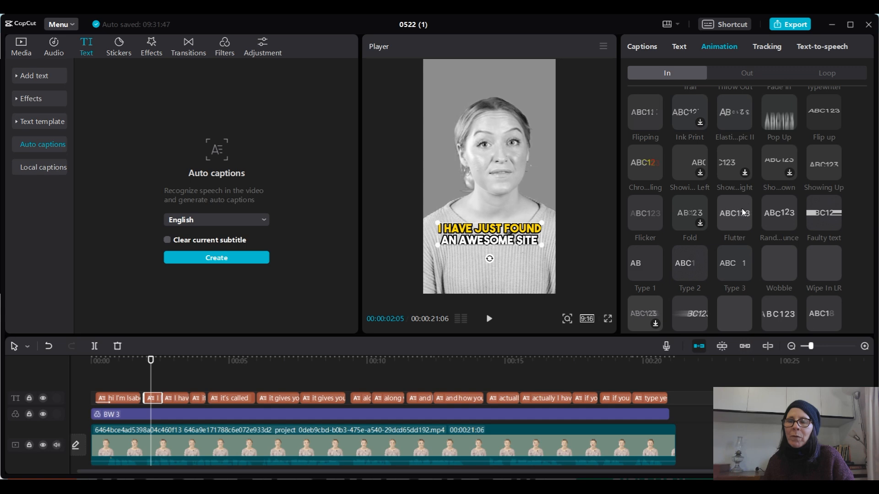
scroll(750, 238, "down", 2)
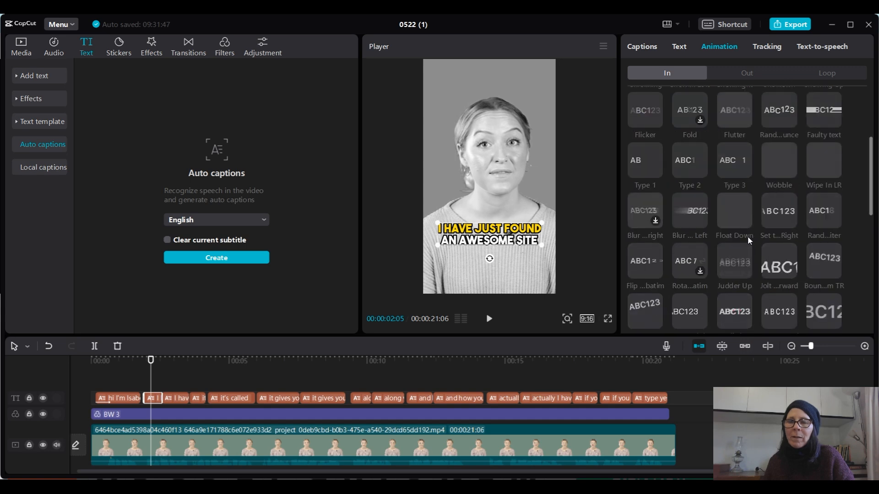
scroll(746, 234, "down", 1)
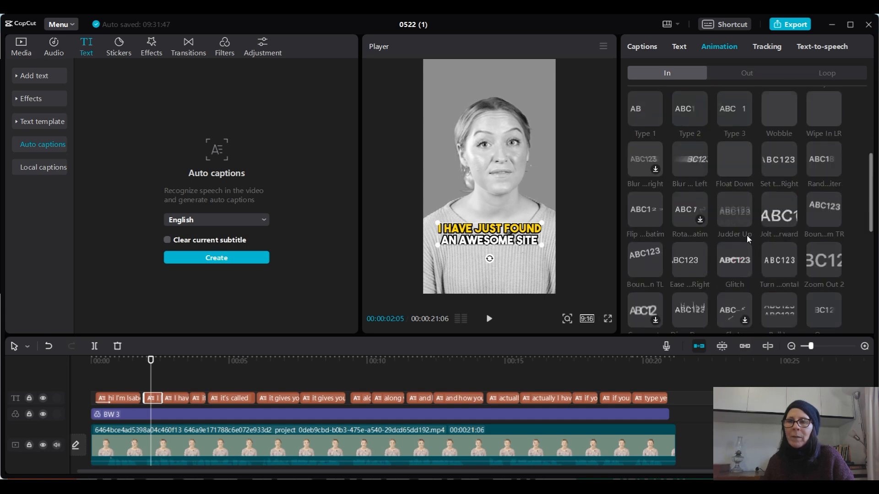
left_click(775, 216)
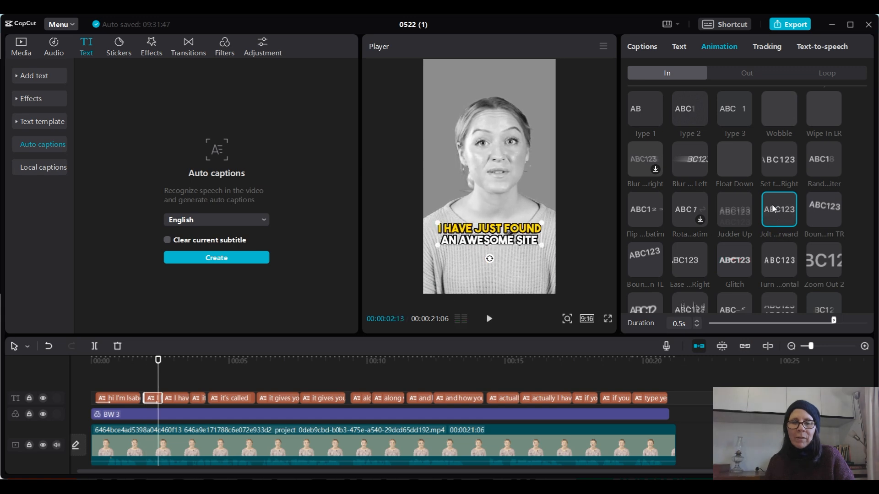
left_click(489, 320)
left_click(489, 320)
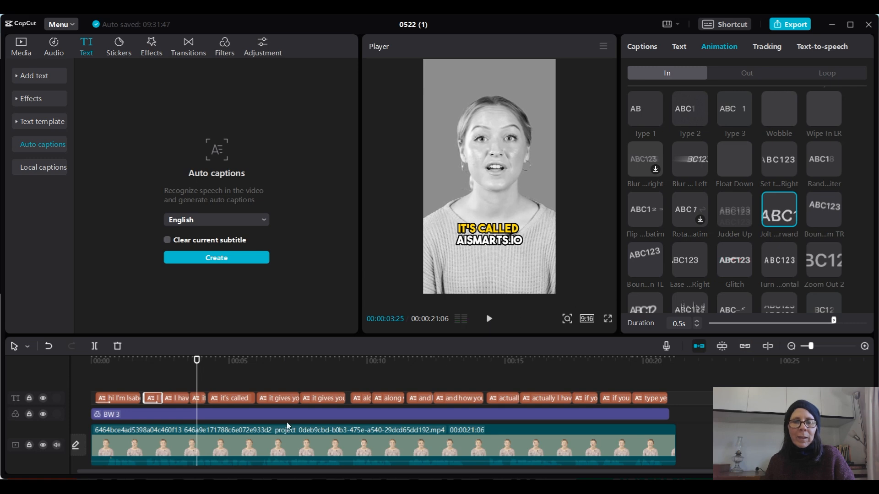
- Apply the Bounce from TR entrance animation to the first "it's called aismarts.io" caption
left_click(198, 399)
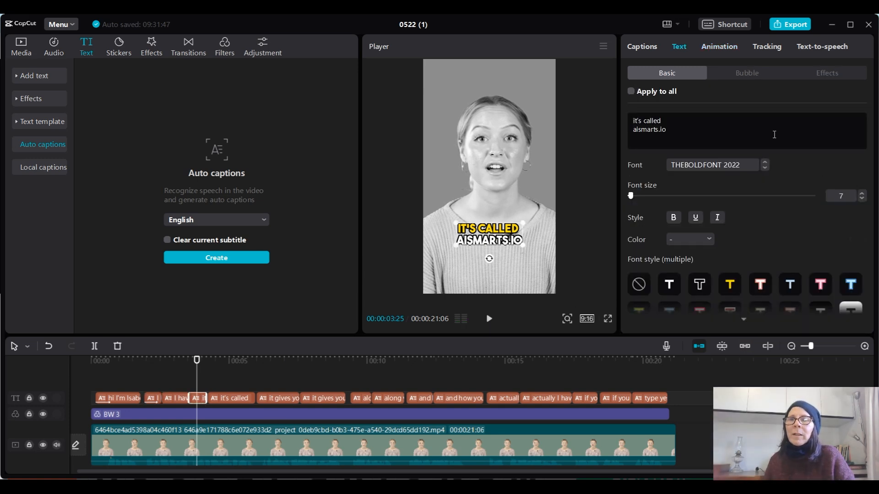
left_click(732, 48)
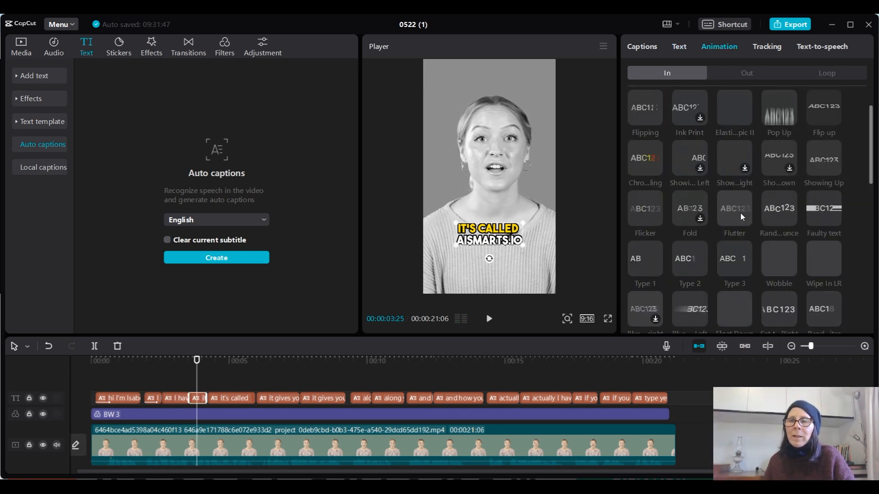
scroll(745, 211, "down", 8)
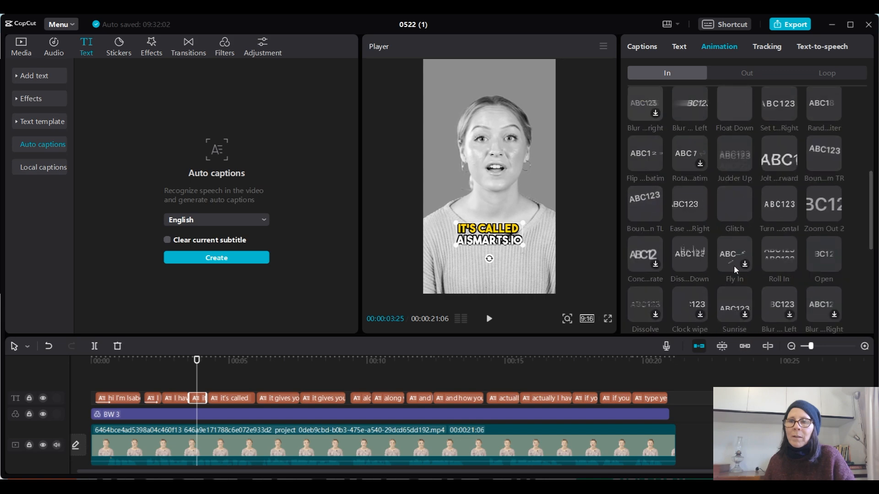
scroll(730, 254, "down", 2)
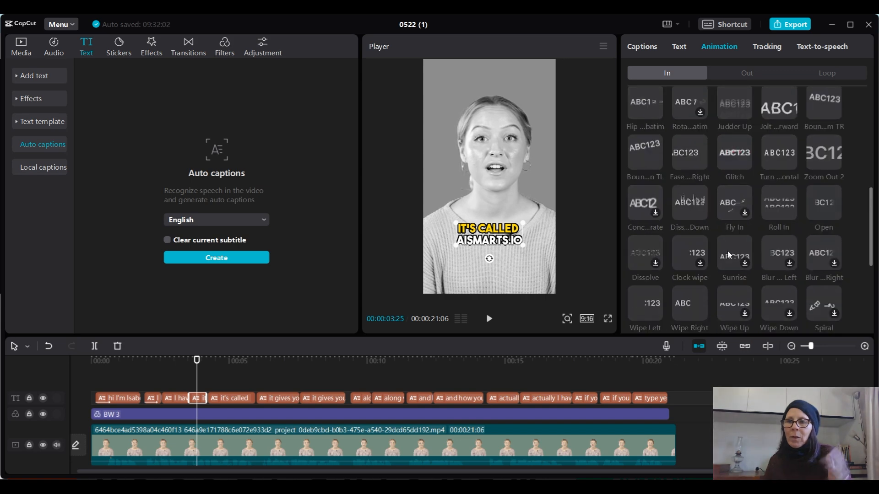
scroll(730, 251, "down", 2)
scroll(731, 241, "down", 2)
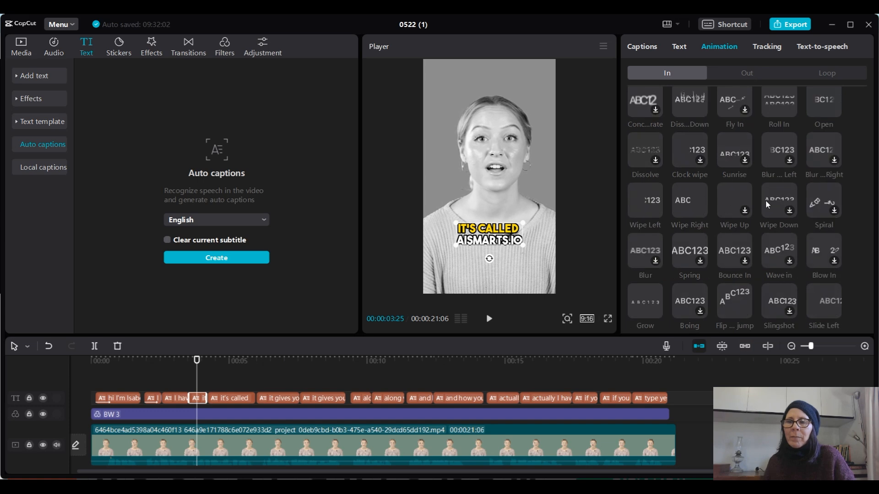
scroll(774, 254, "down", 2)
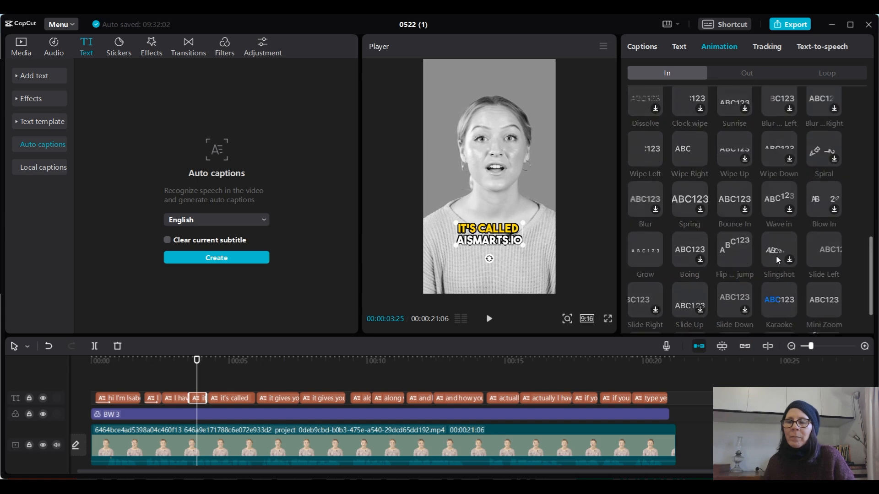
scroll(776, 260, "down", 2)
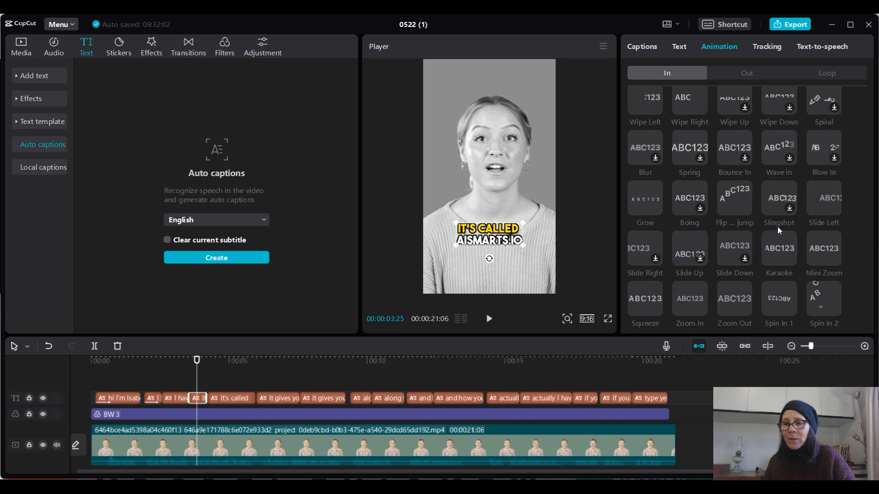
scroll(787, 216, "down", 1)
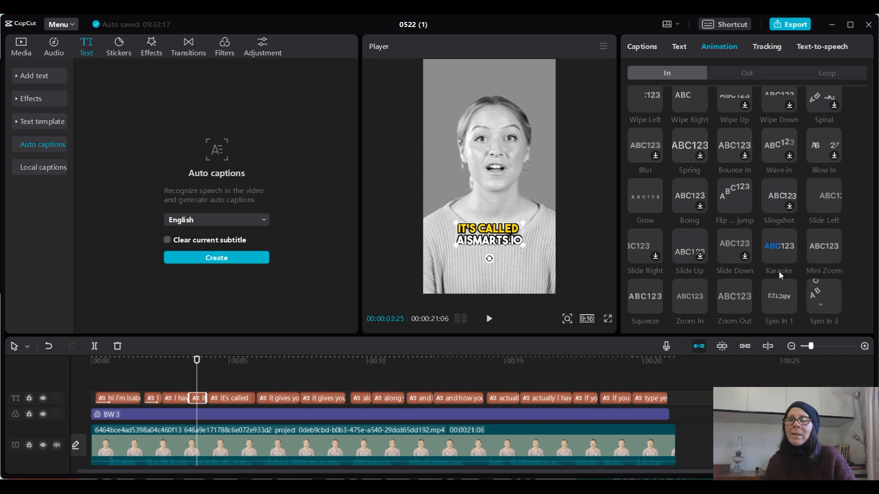
scroll(778, 265, "up", 2)
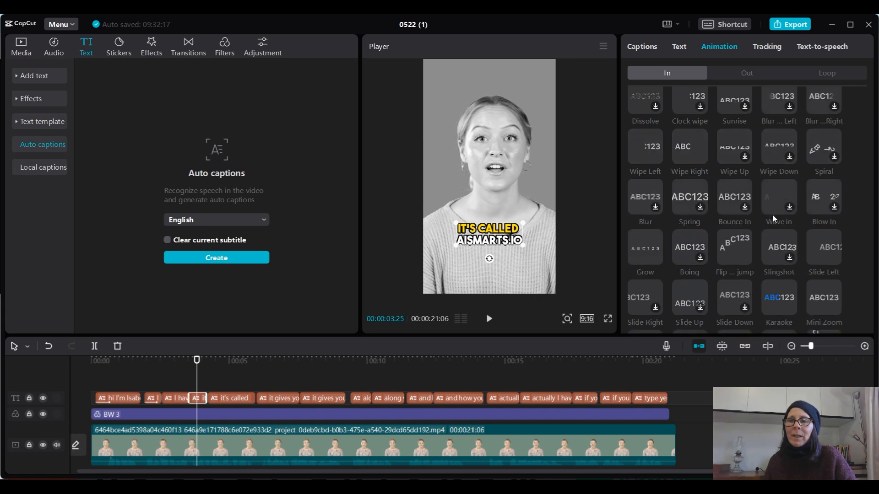
scroll(771, 220, "up", 3)
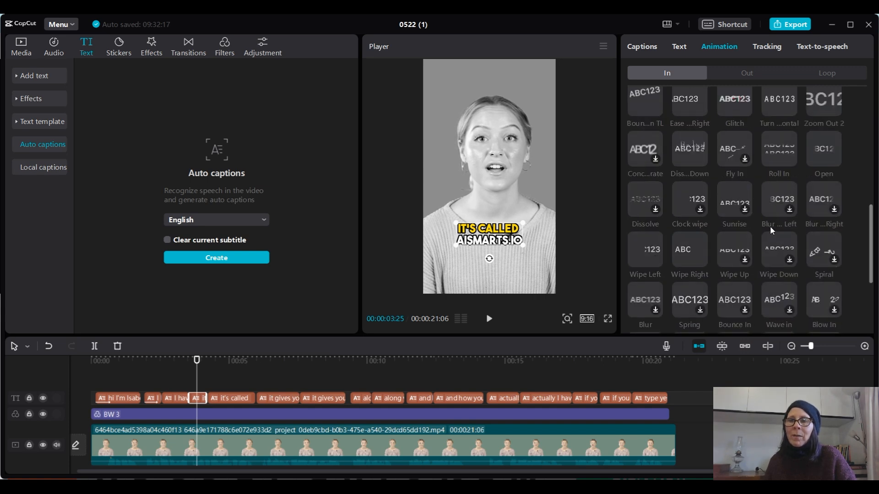
scroll(827, 249, "up", 3)
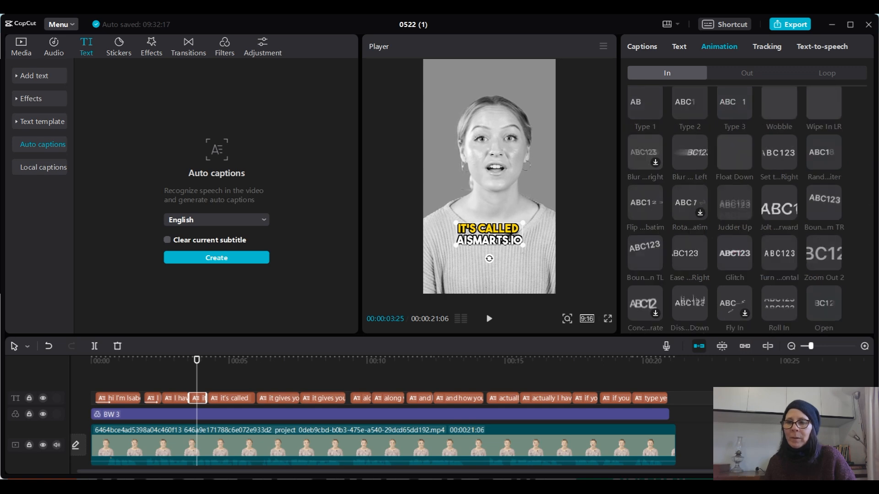
left_click(825, 202)
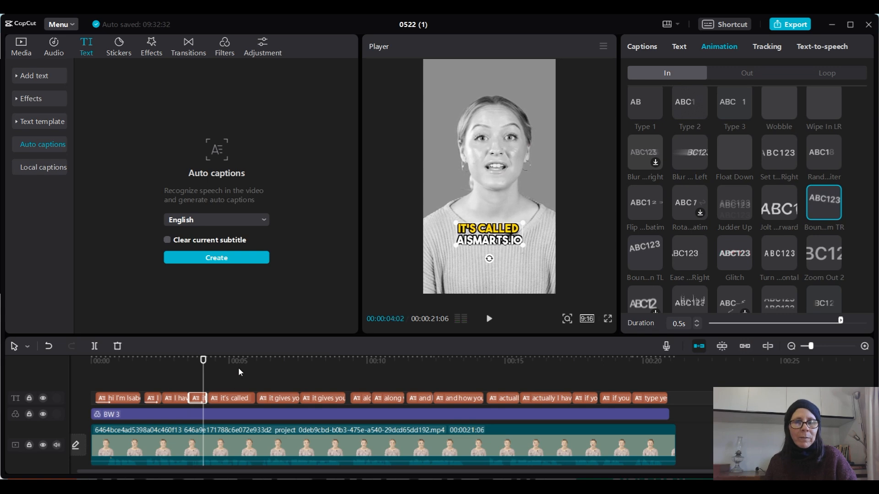
- Apply the Bounce from TL entrance animation to the first "it gives you a list of all the new AI tools coming out" caption
left_click(273, 397)
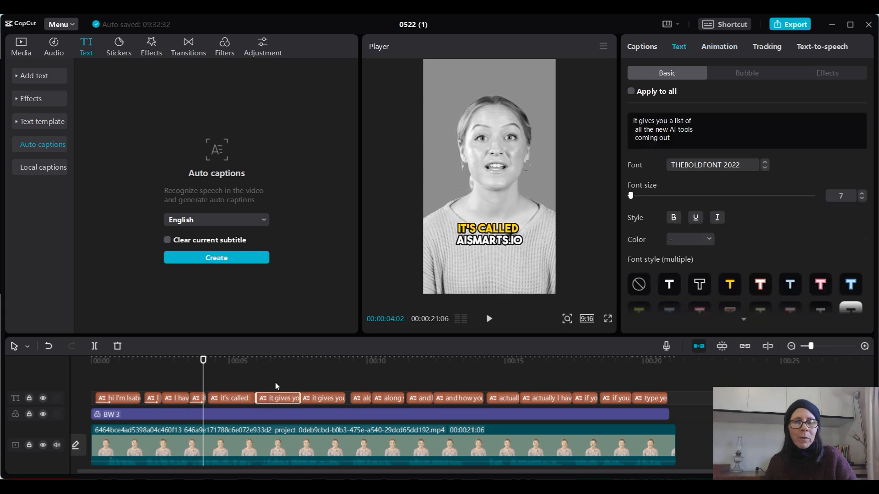
left_click(279, 355)
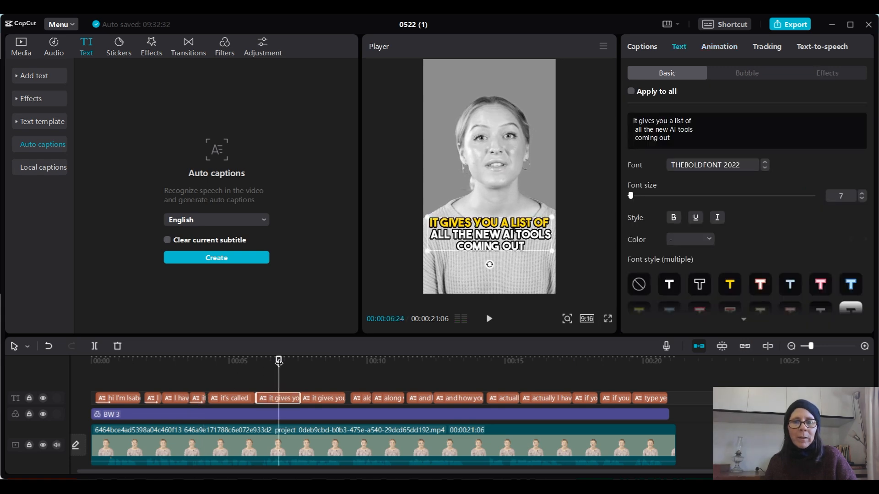
left_click(714, 47)
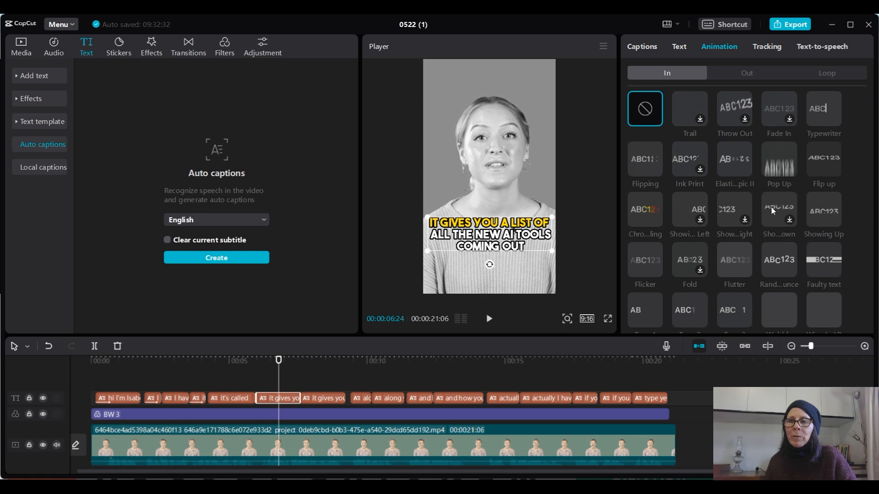
scroll(770, 207, "down", 1)
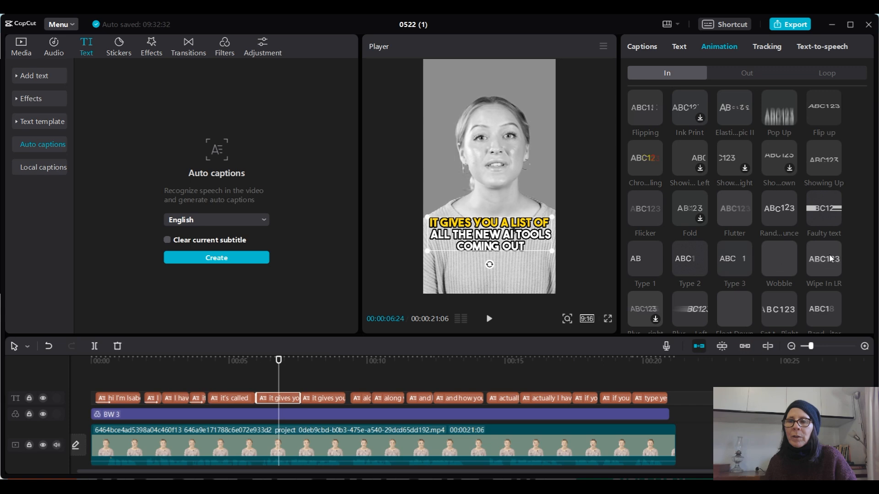
scroll(828, 253, "down", 2)
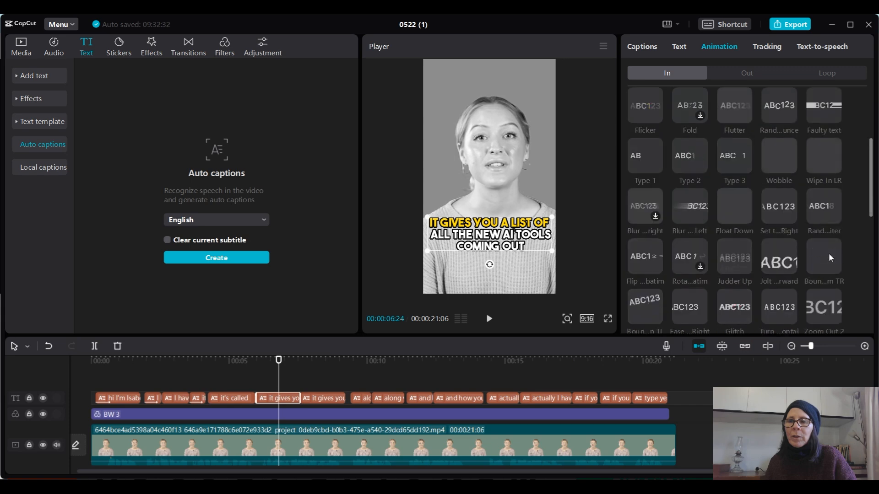
left_click(639, 301)
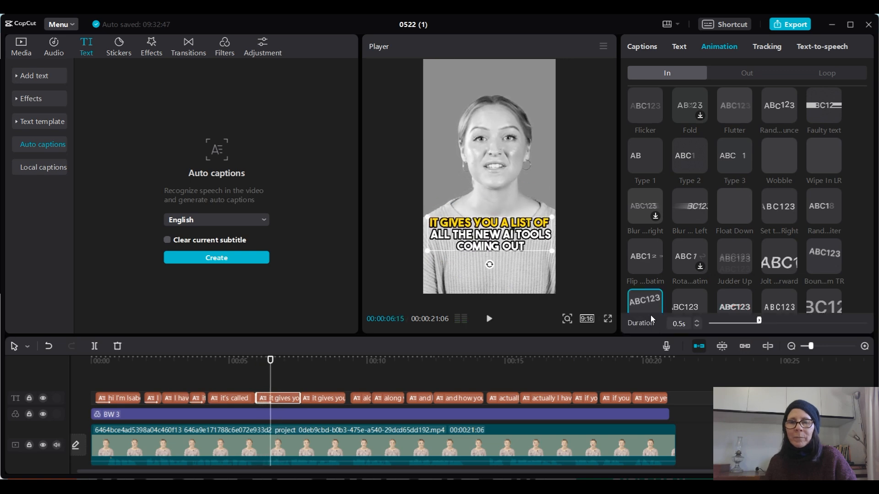
- Apply the Pop Up entrance animation to the first "along with how to use the tool" caption
left_click(336, 399)
left_click(360, 398)
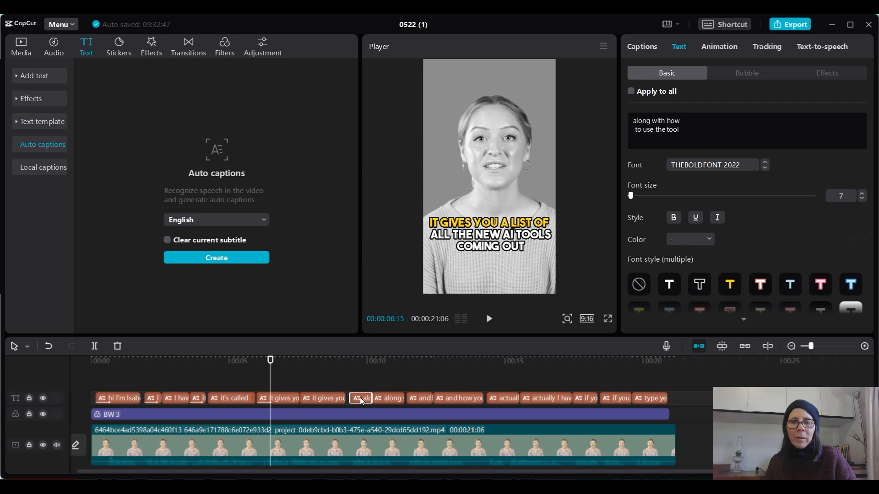
left_click(361, 360)
left_click(722, 43)
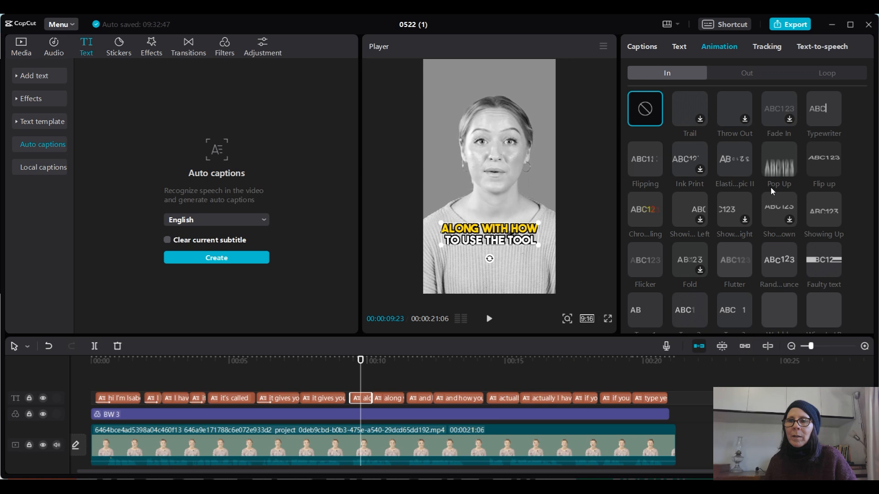
left_click(777, 165)
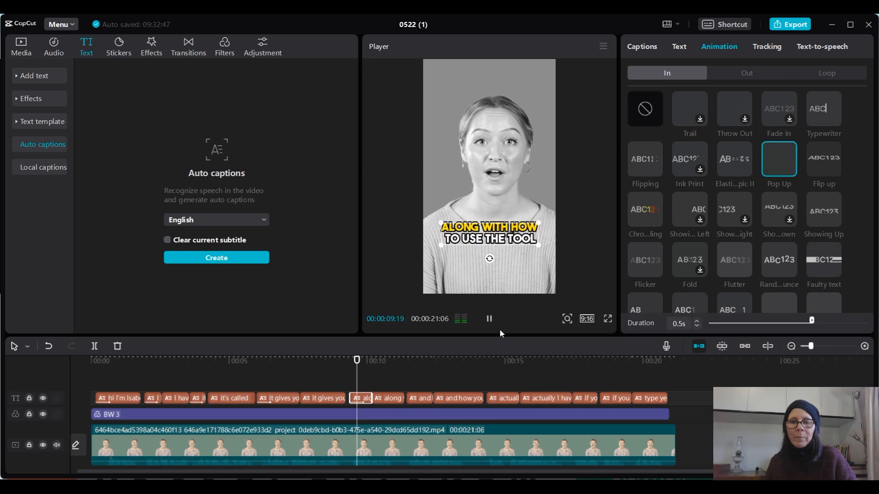
- Browse the entrance animations for the first "and how you can make money using AI" caption
left_click(419, 397)
left_click(419, 362)
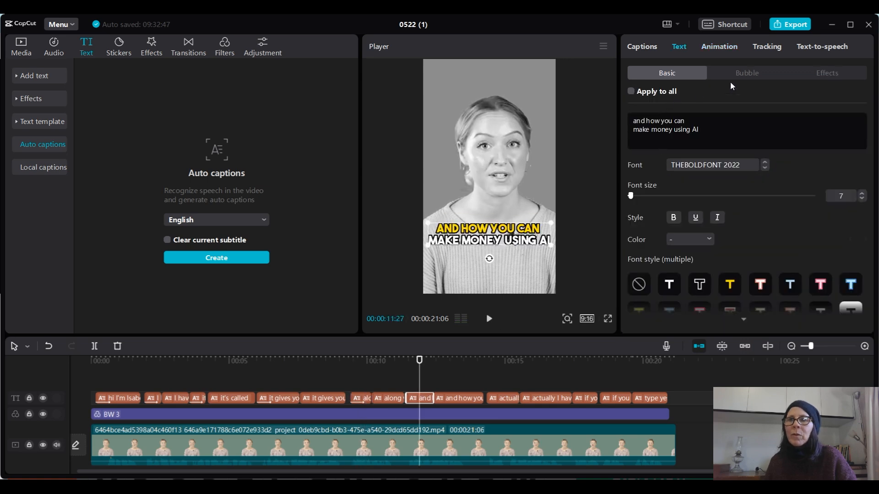
left_click(728, 48)
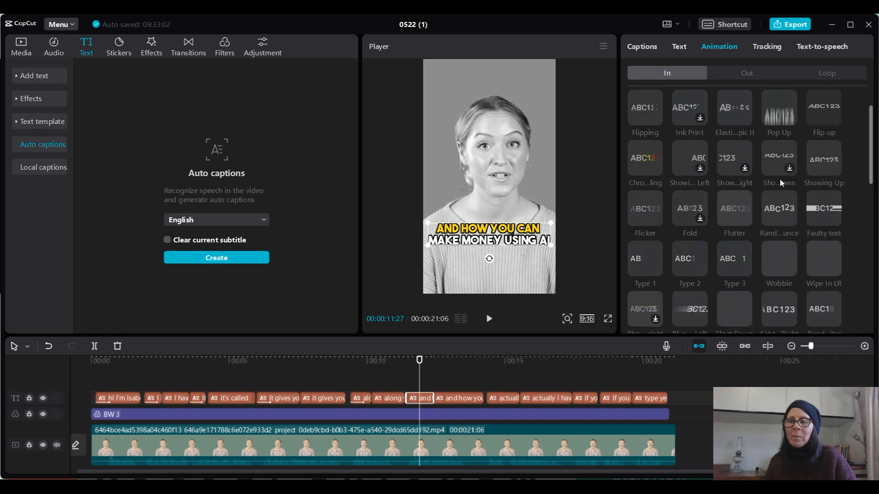
scroll(762, 194, "down", 2)
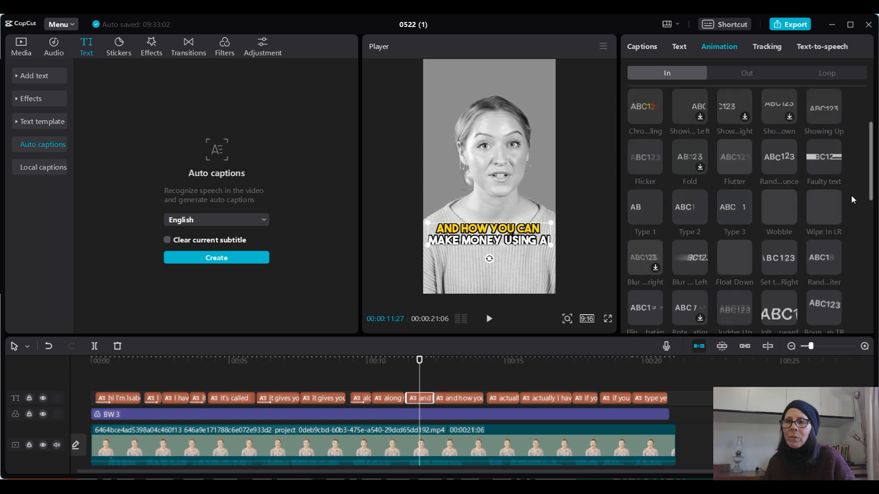
scroll(851, 197, "up", 2)
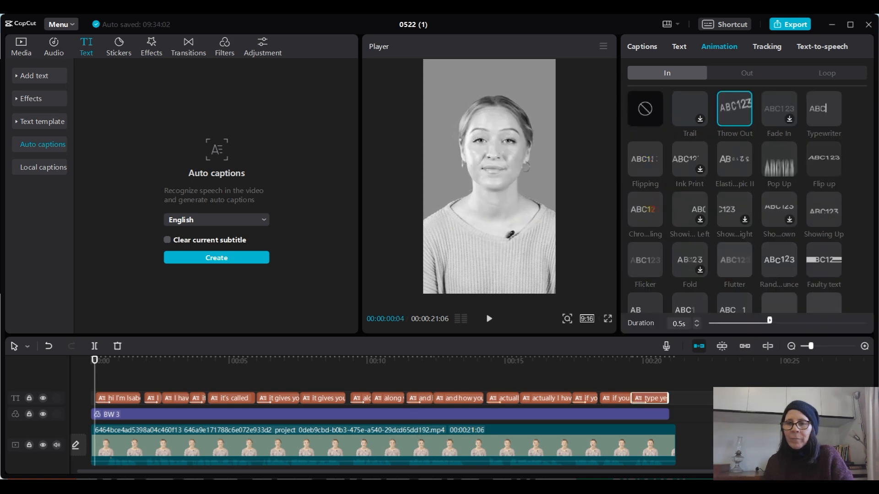
- Play the whole video from the start to review the caption animations
left_click(489, 319)
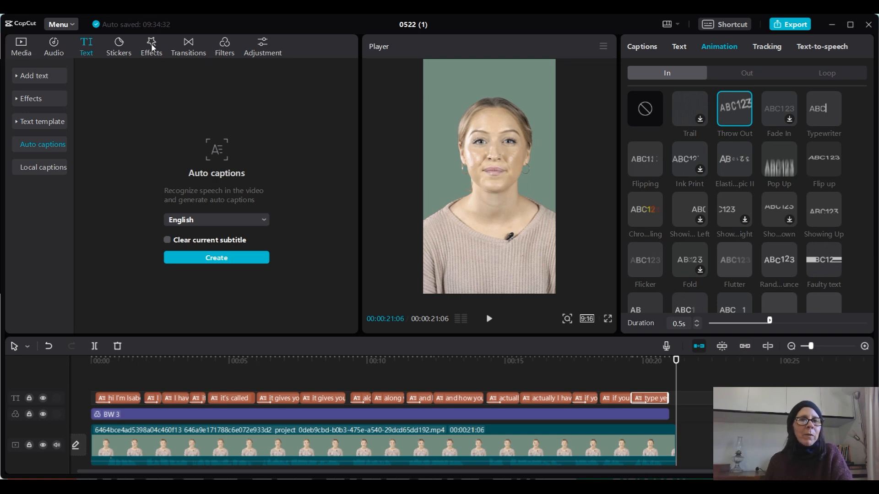
- Add the pink circular heart emoji sticker near the start of the video, previewing it first
left_click(118, 48)
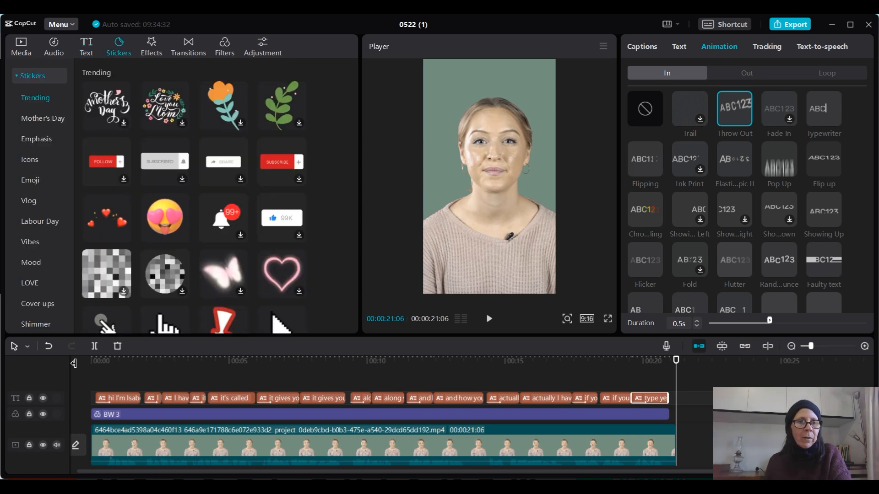
left_click(106, 361)
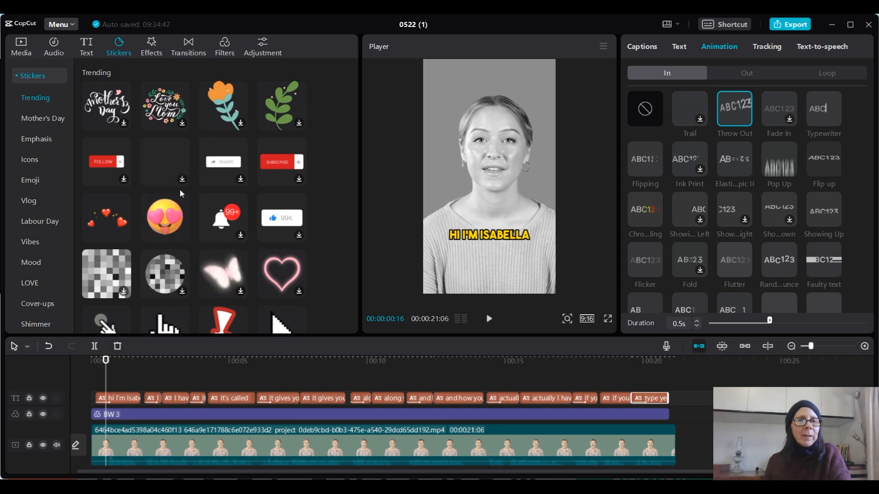
scroll(217, 172, "down", 1)
scroll(217, 171, "down", 1)
scroll(217, 171, "up", 2)
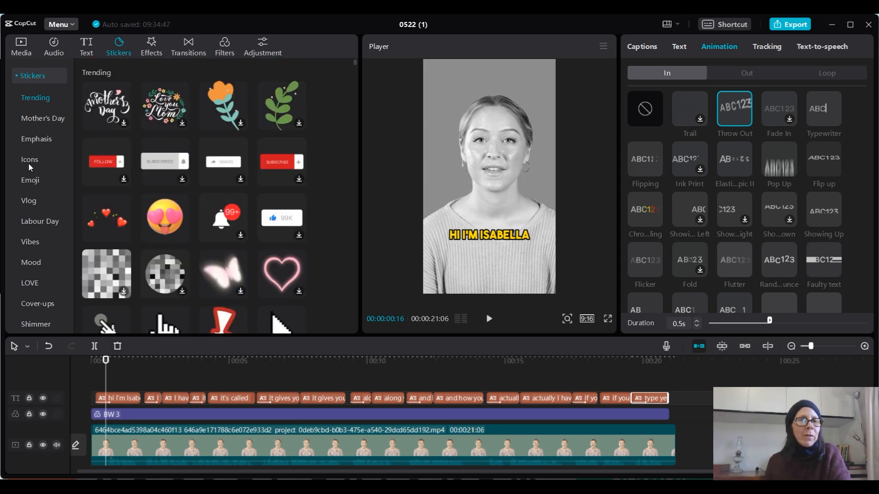
left_click(31, 181)
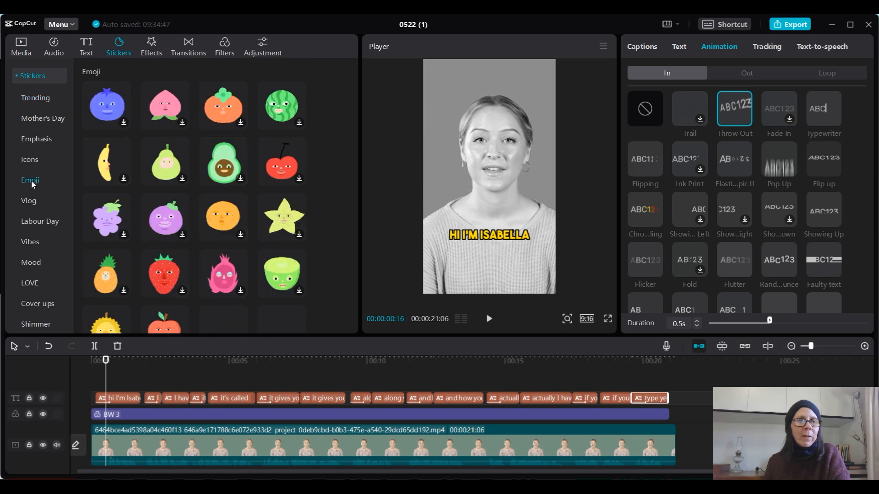
scroll(246, 175, "down", 3)
scroll(246, 175, "down", 1)
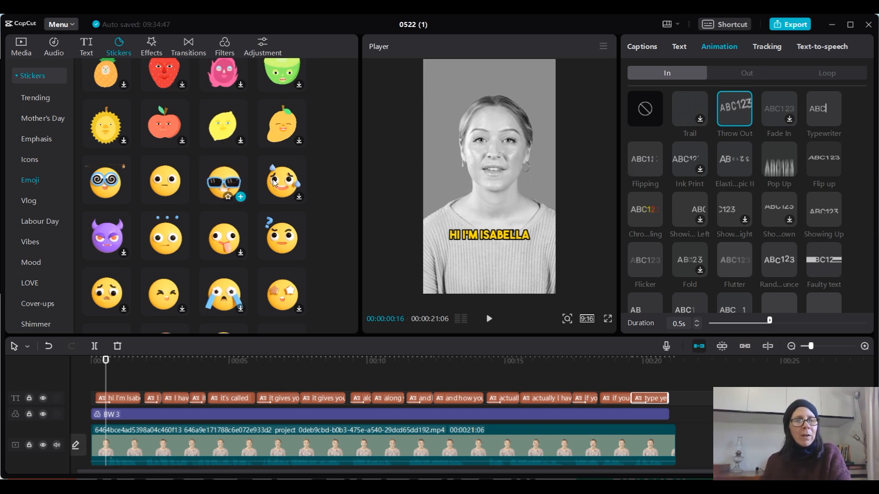
scroll(256, 158, "down", 3)
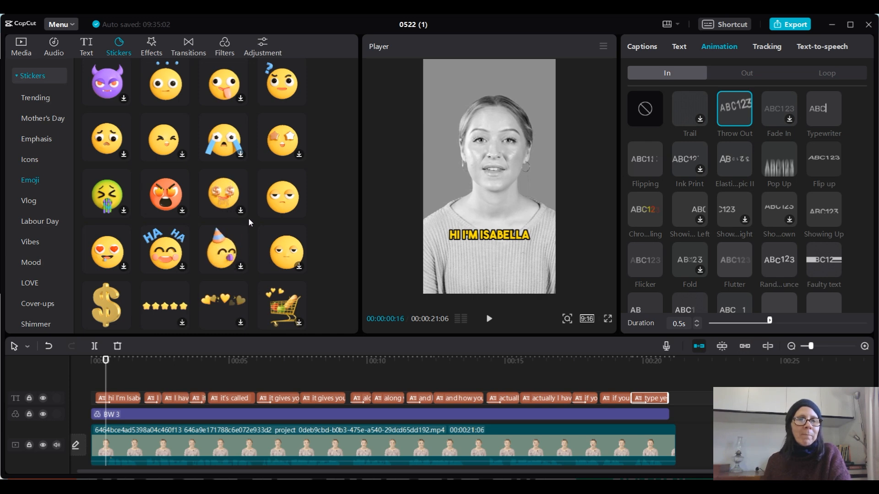
scroll(248, 218, "down", 2)
scroll(248, 218, "down", 3)
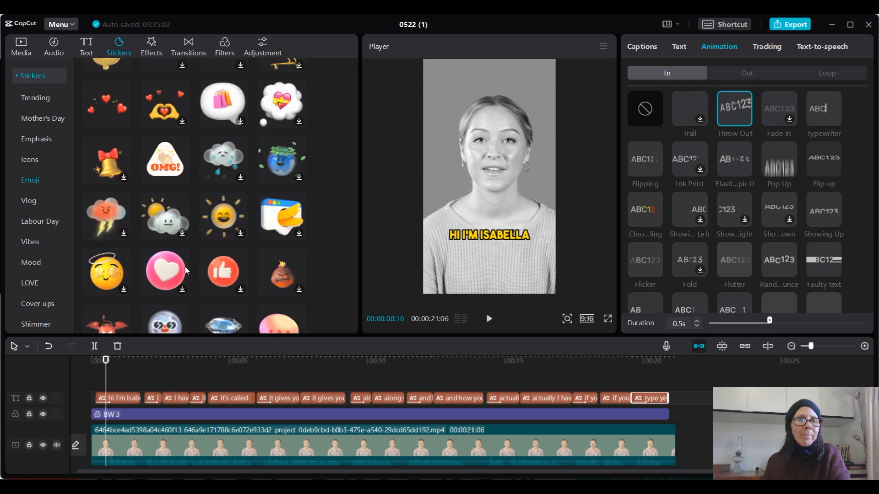
left_click(165, 273)
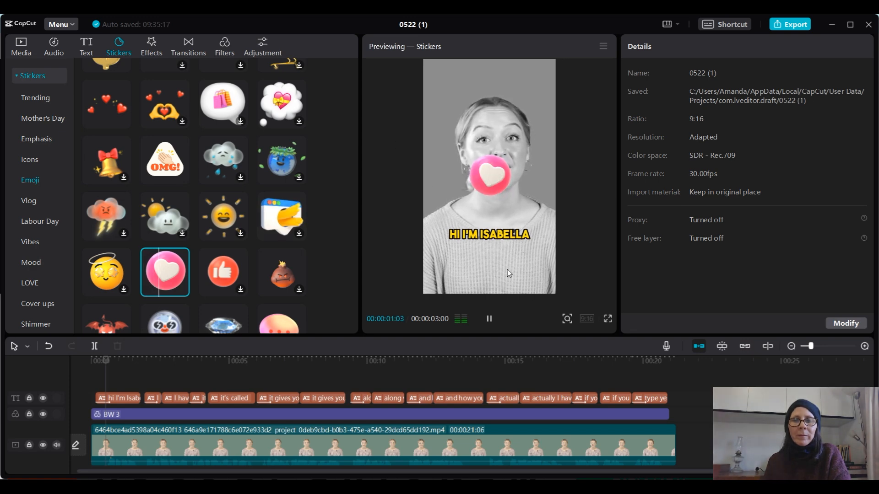
left_click(491, 320)
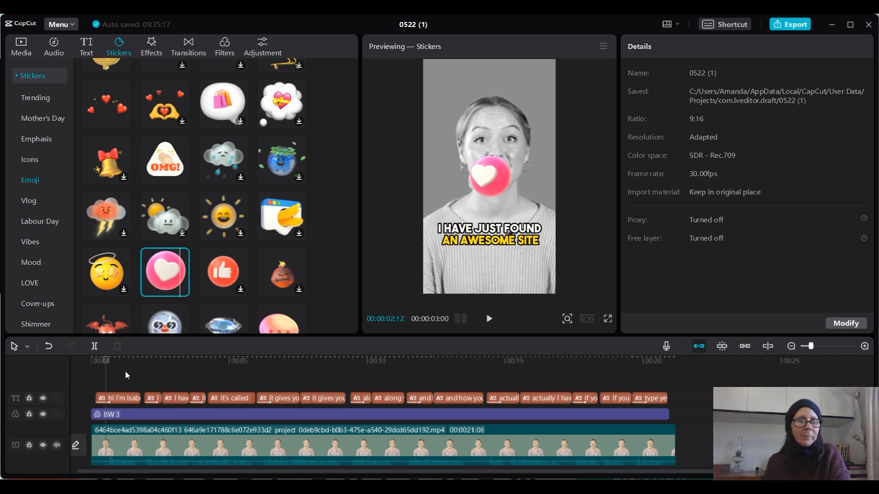
left_click(182, 290)
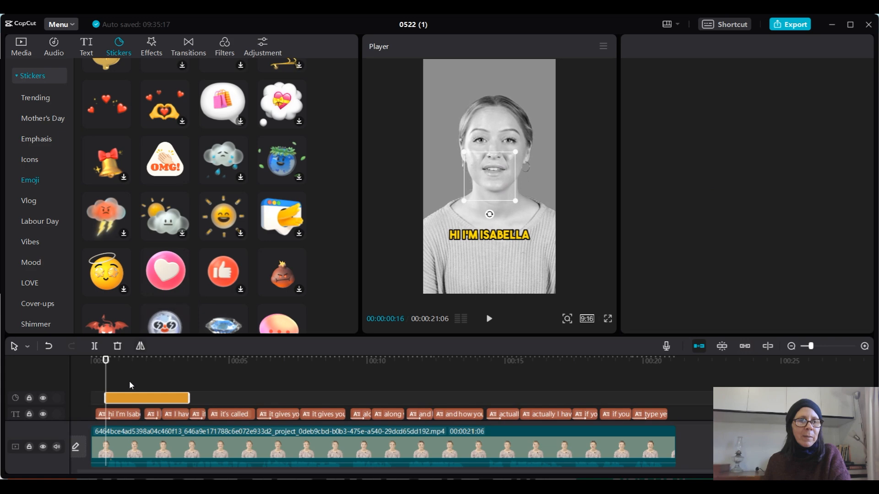
- Start the heart sticker at the video's beginning, shorten it to about 26 frames, and place it below the caption at 51% scale, rotated 21°
left_click(119, 399)
left_click_drag(118, 400, 108, 400)
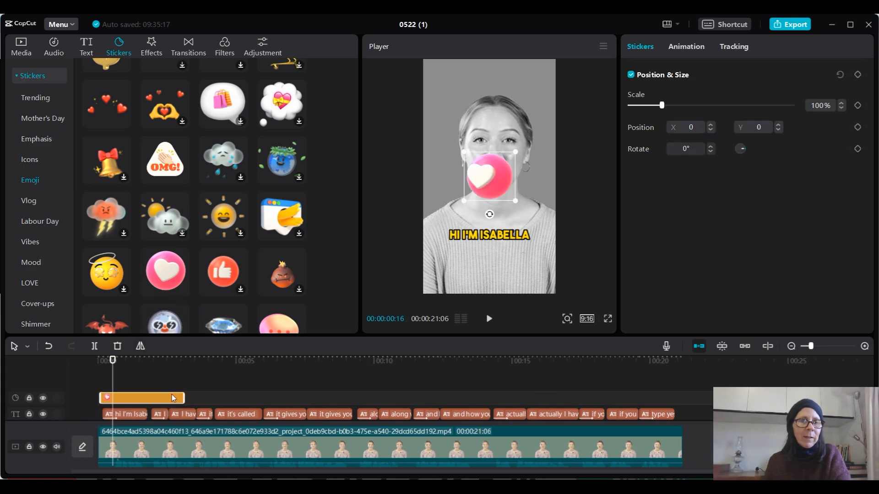
left_click_drag(182, 396, 122, 398)
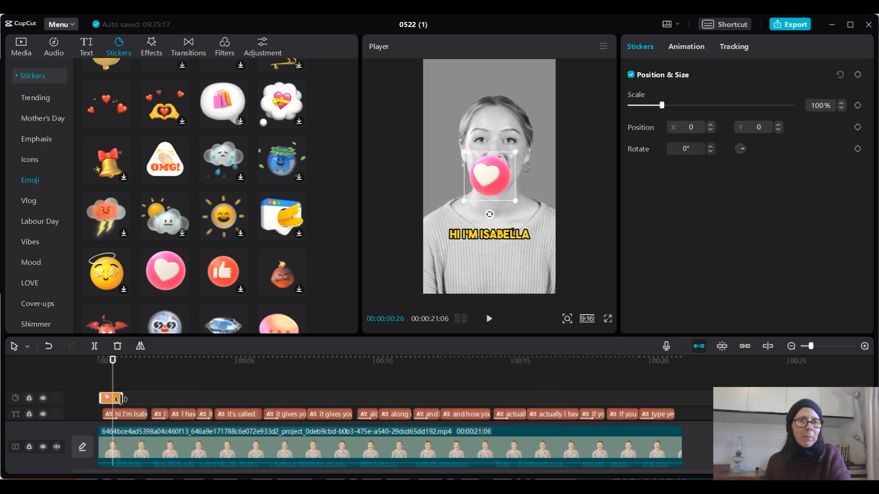
left_click_drag(495, 179, 490, 266)
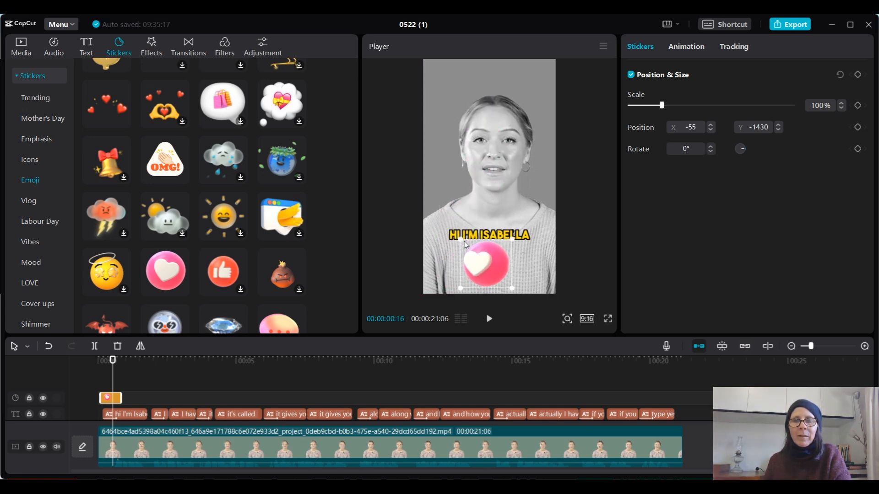
left_click_drag(460, 239, 468, 287)
- Play the opening and extend the heart sticker's clip to the end of the first caption
left_click_drag(115, 360, 101, 360)
left_click(489, 320)
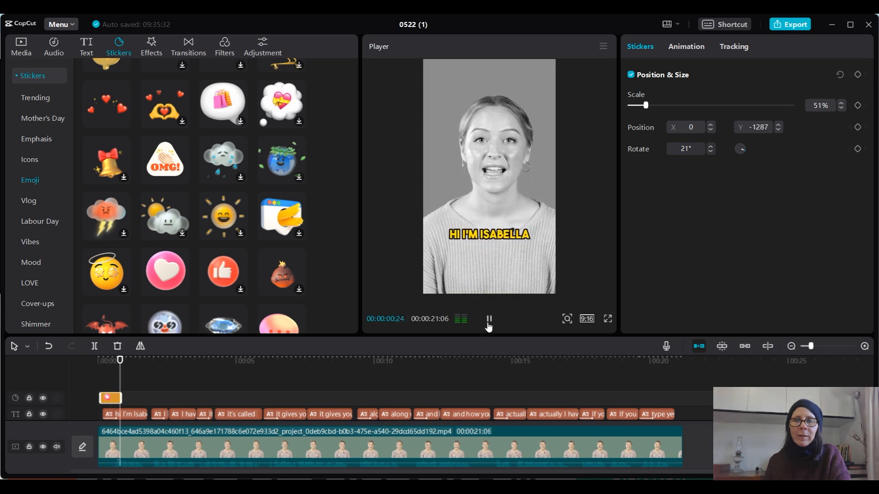
key("space")
left_click_drag(121, 398, 146, 398)
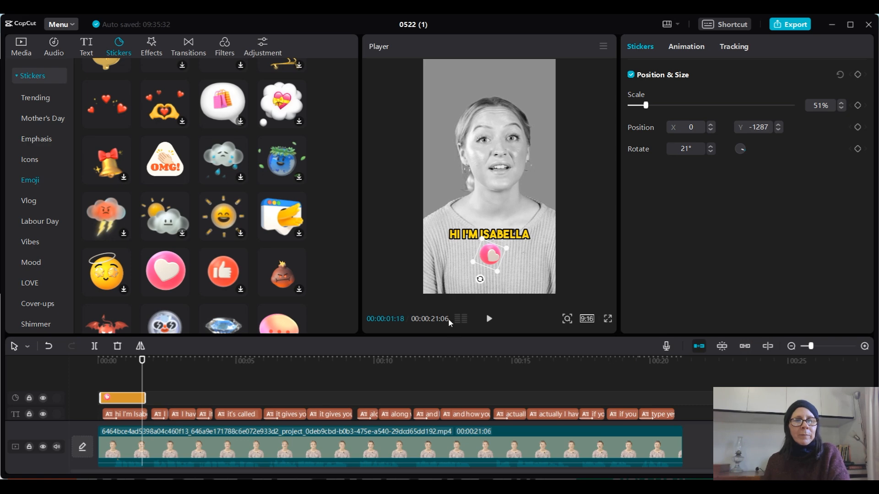
- Play on to the "I have just found an awesome site" caption and add the red thumbs-up emoji sticker there
left_click(486, 321)
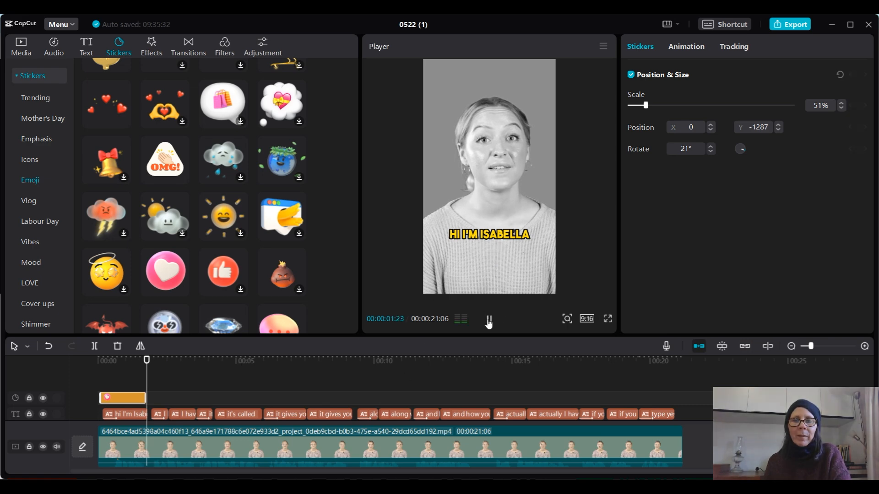
left_click(489, 322)
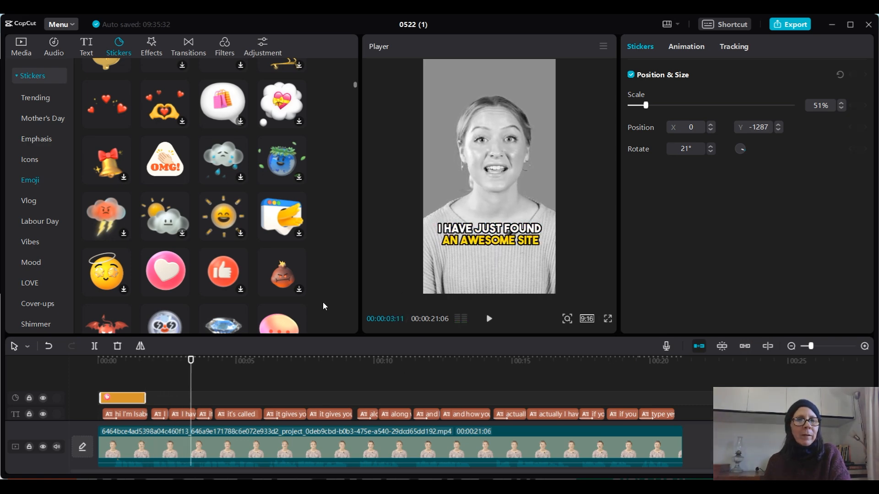
left_click(234, 278)
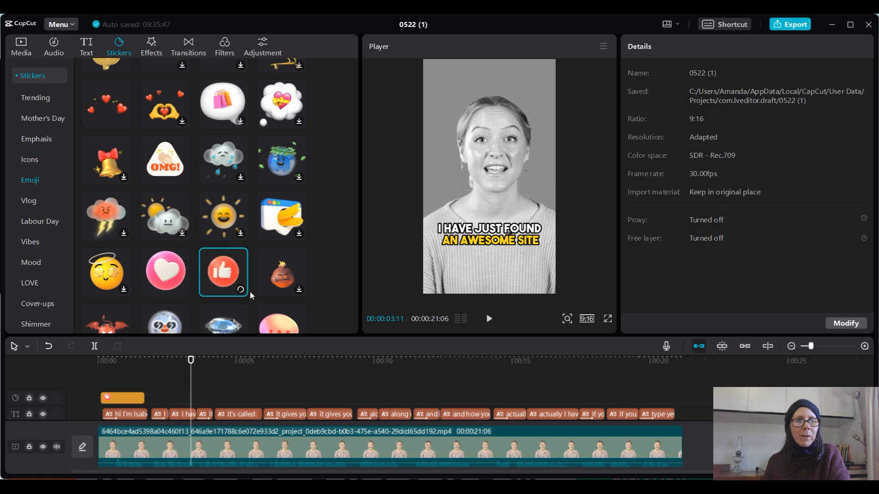
left_click(241, 290)
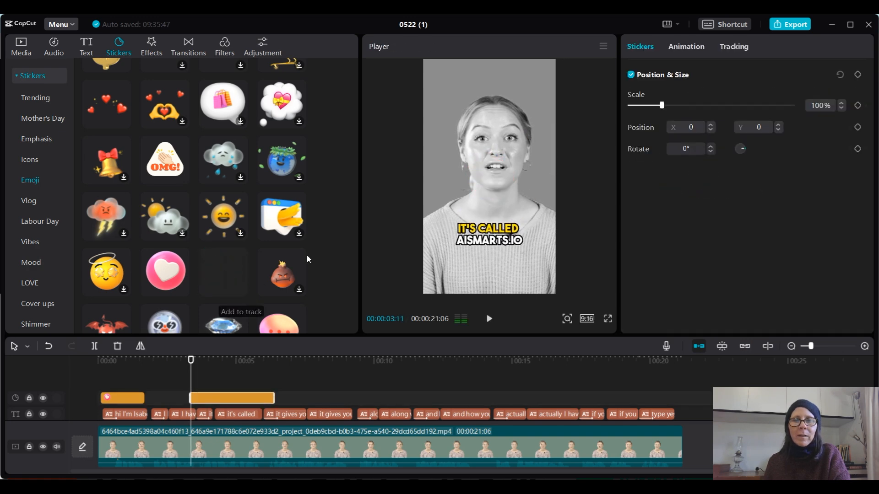
- Place the thumbs-up sticker below the caption at 73% scale and retime its clip to cover the "awesome site" line
left_click_drag(474, 172, 472, 251)
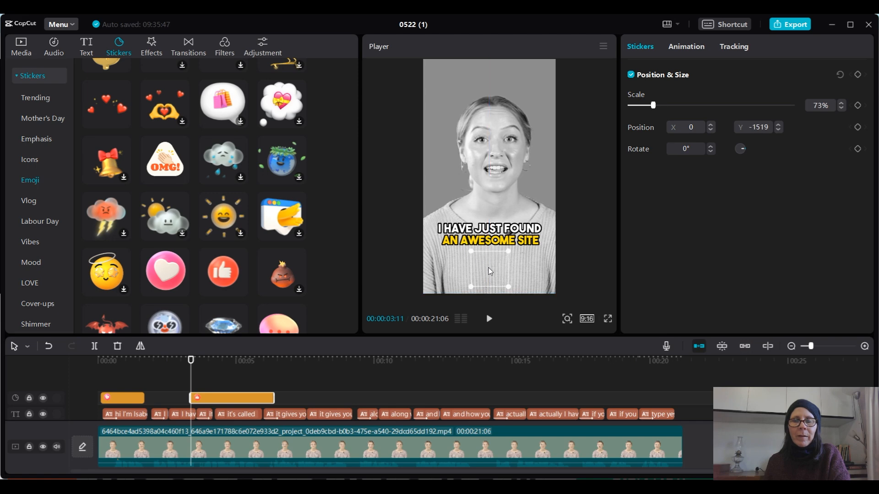
left_click_drag(260, 397, 192, 397)
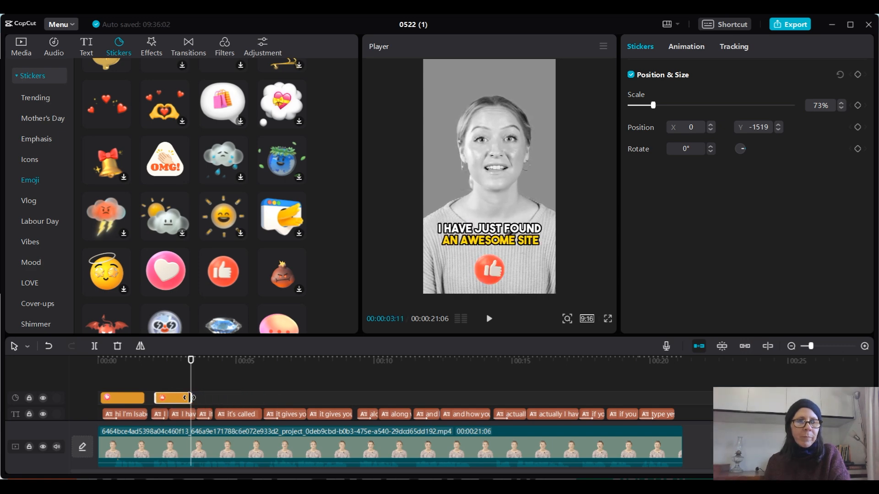
- Play the video from the start to review the heart and thumbs-up stickers with the captions
left_click(100, 362)
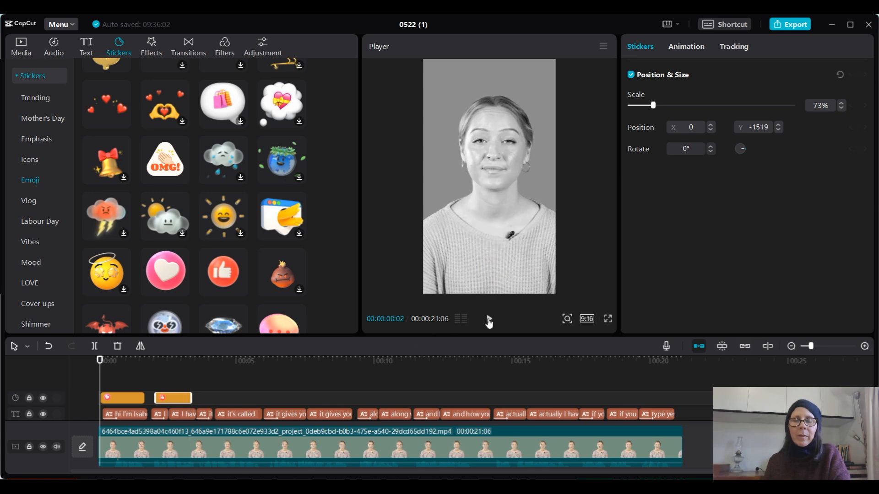
left_click(489, 321)
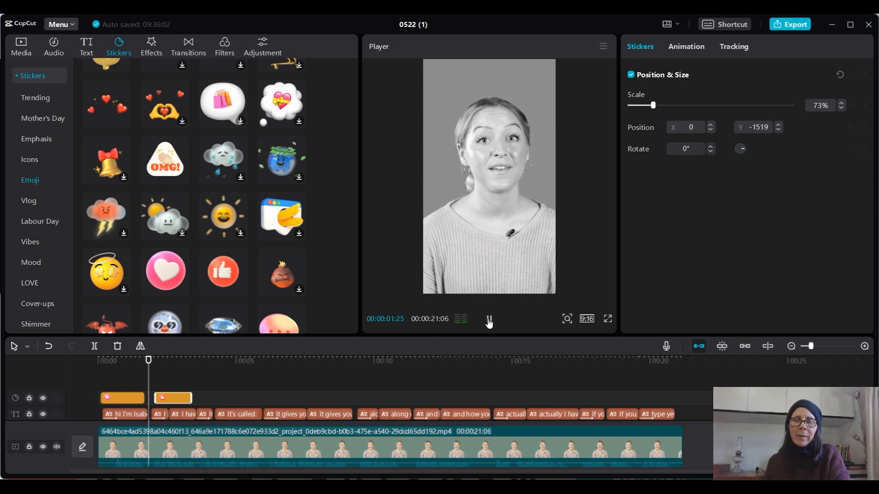
left_click(489, 320)
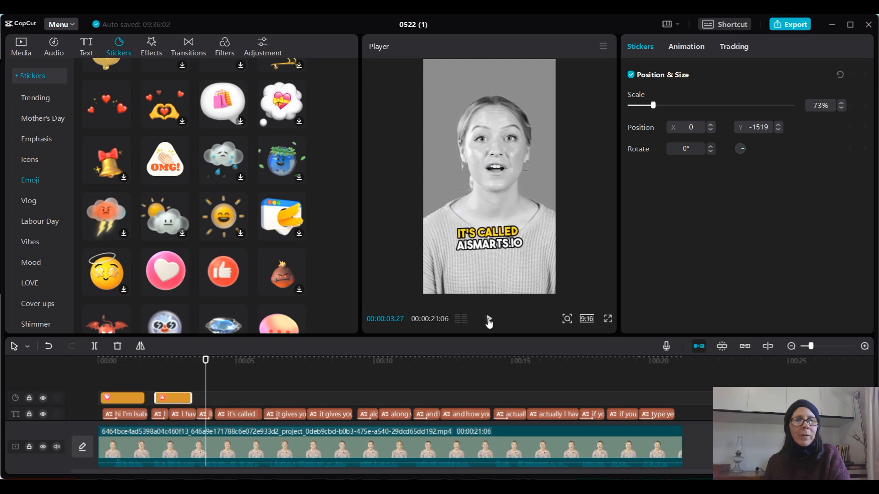
left_click(489, 320)
left_click(489, 321)
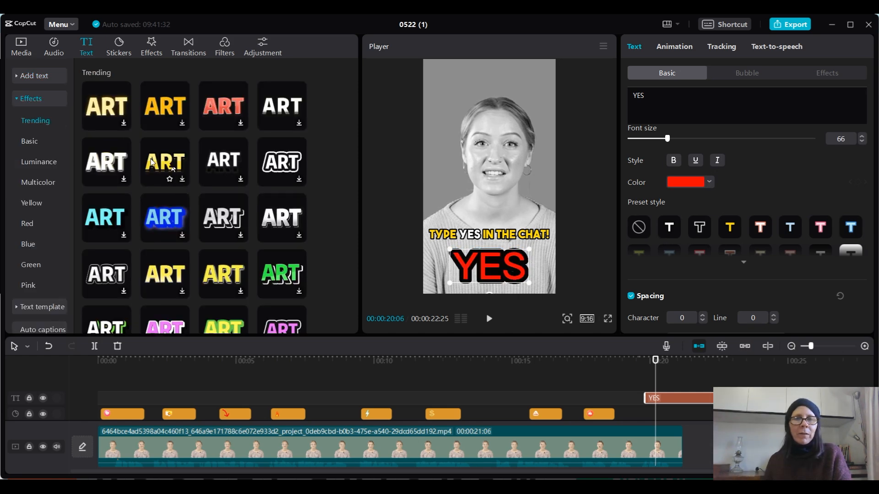
- Retime the red YES text clip to cover the "Type yes in the chat!" caption and finish by the video's end
left_click(153, 163)
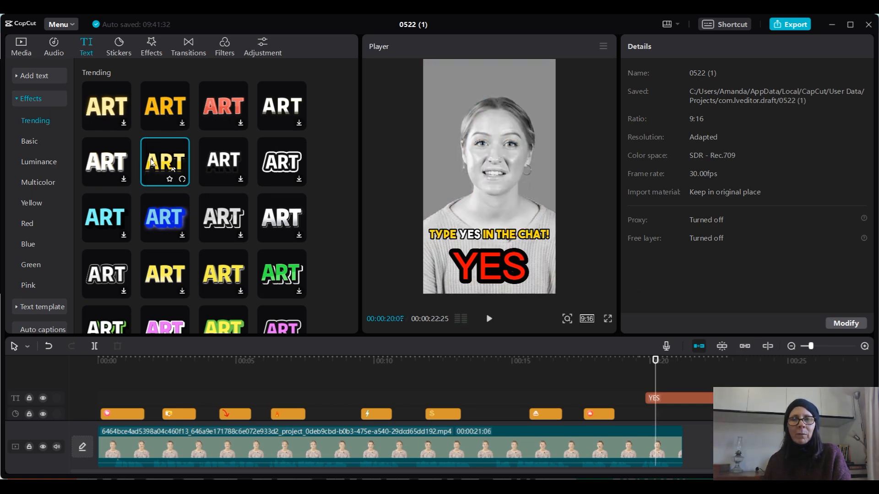
left_click(41, 100)
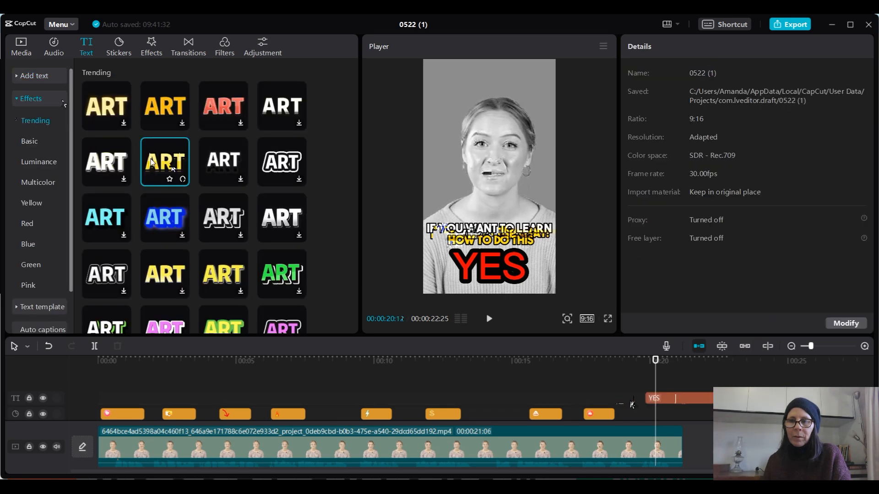
mouse_move(646, 403)
left_mouse_down()
mouse_move(655, 410)
mouse_move(638, 410)
mouse_move(655, 411)
left_mouse_up()
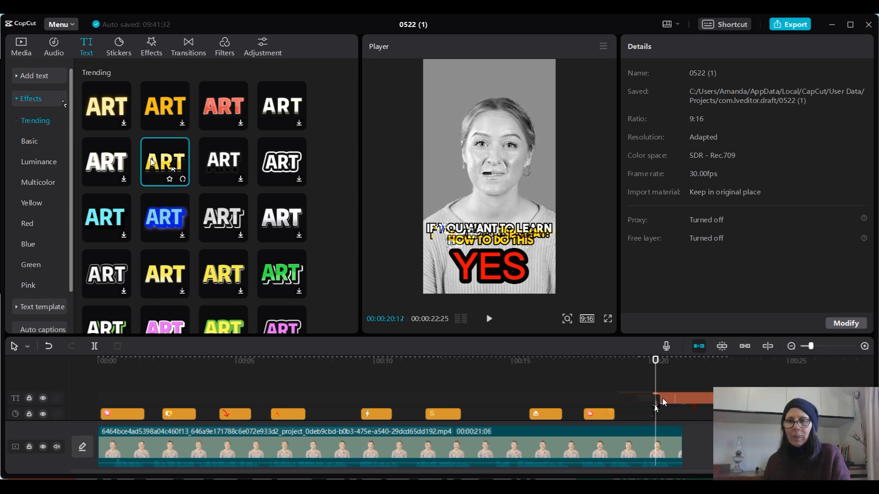
left_click(481, 263)
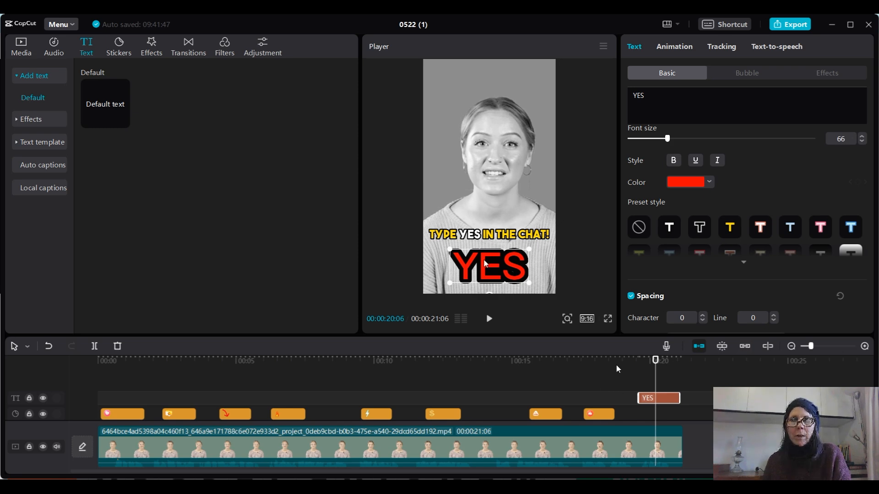
- Apply the "Chro...ling" entrance animation with a 0.7 s duration to the red YES text and preview its start
key("space")
key("space")
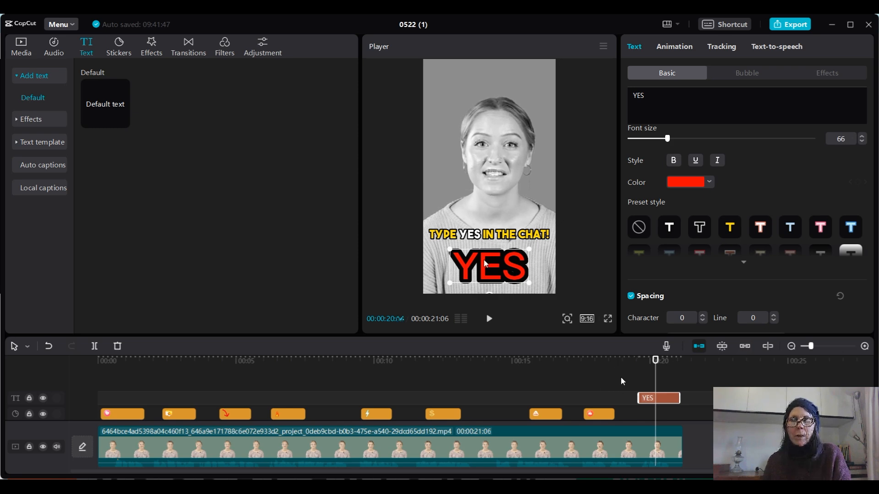
key("Left")
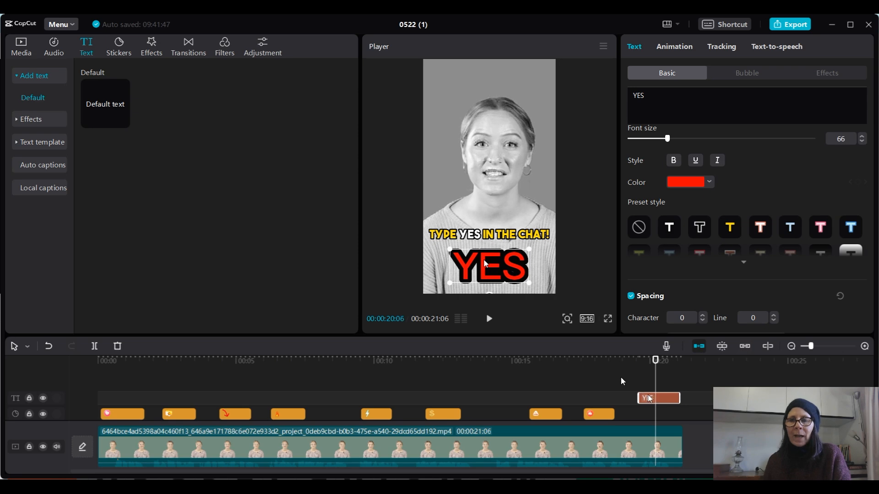
left_click(650, 374)
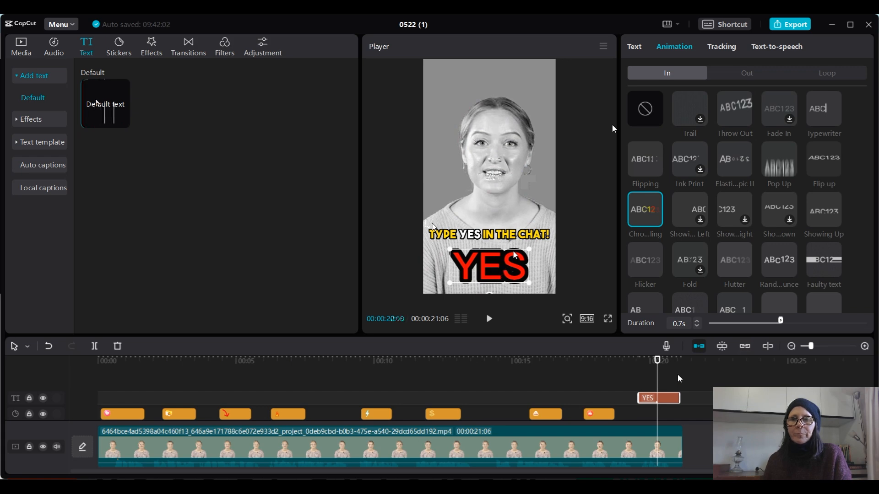
left_click(645, 359)
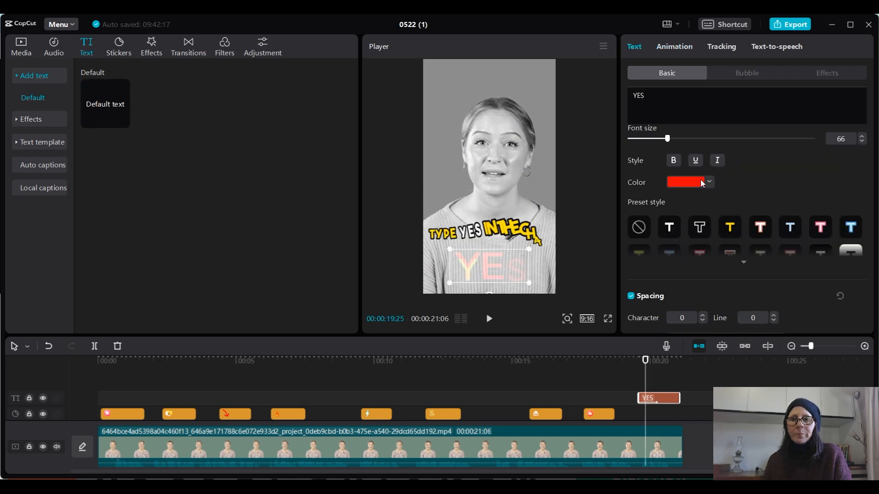
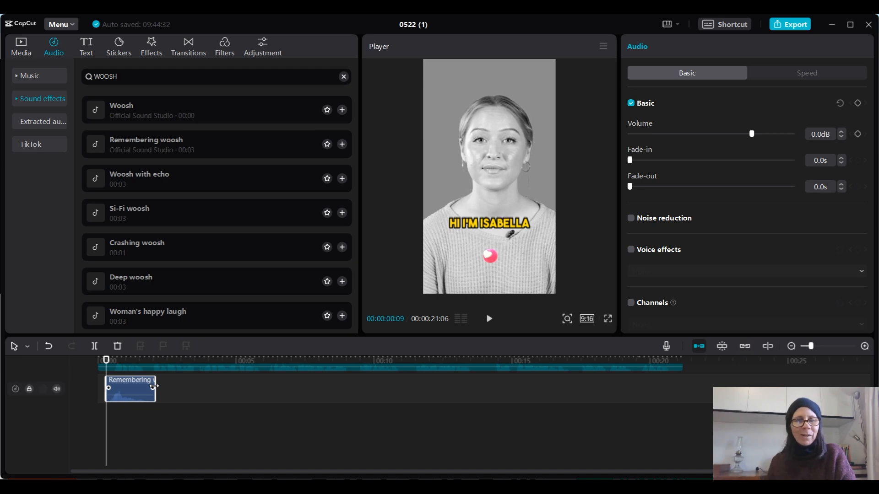
- Add a 0.5 s fade-out to the Remembering woosh sound and preview it from the start with the heart sticker
left_click_drag(154, 387, 145, 388)
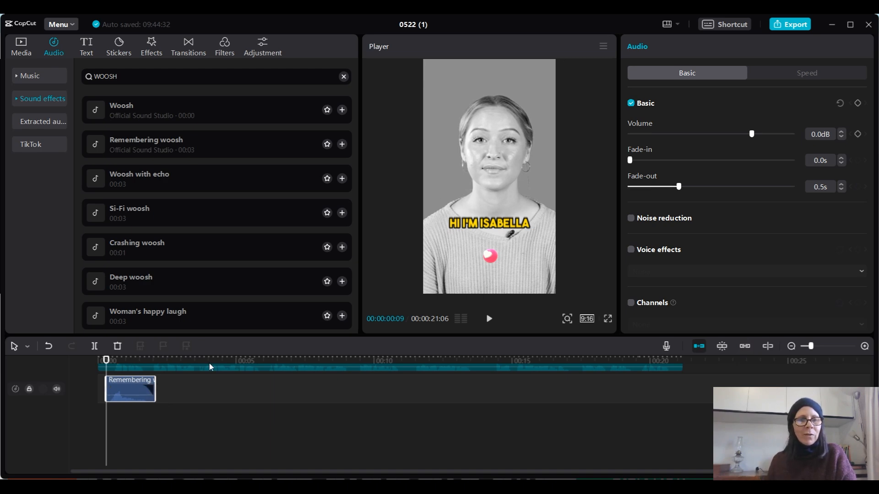
scroll(198, 387, "up", 4)
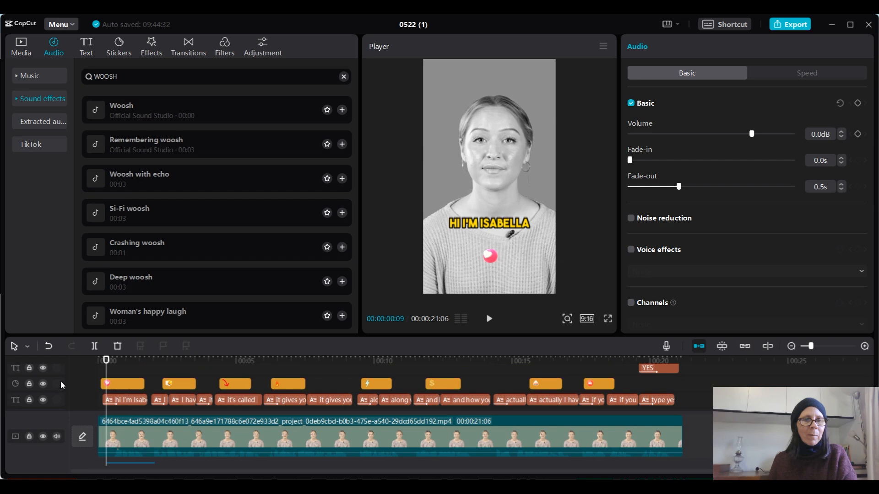
left_click_drag(106, 362, 101, 362)
scroll(158, 393, "down", 1)
scroll(157, 393, "down", 1)
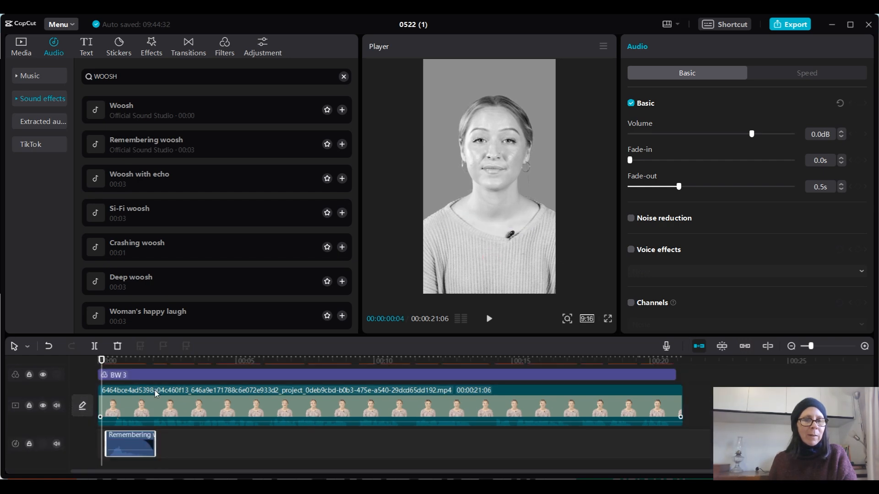
scroll(135, 434, "up", 2)
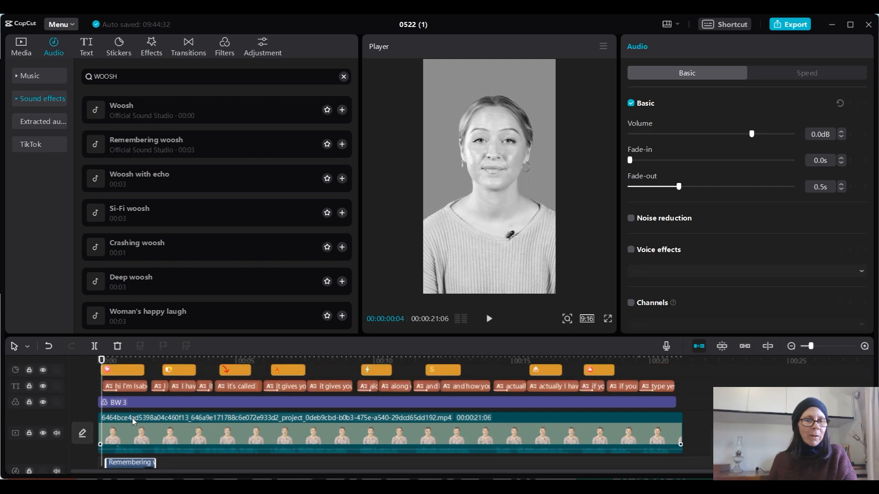
left_click_drag(102, 374, 100, 374)
left_click(101, 370)
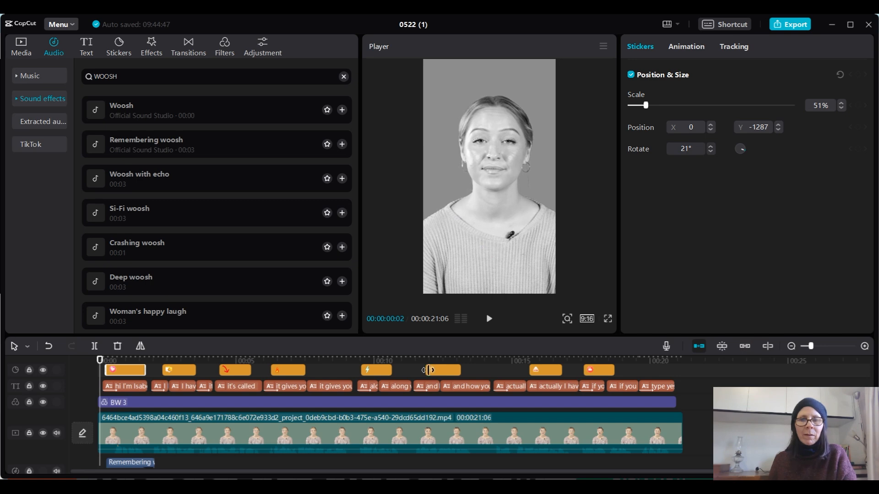
left_click(488, 319)
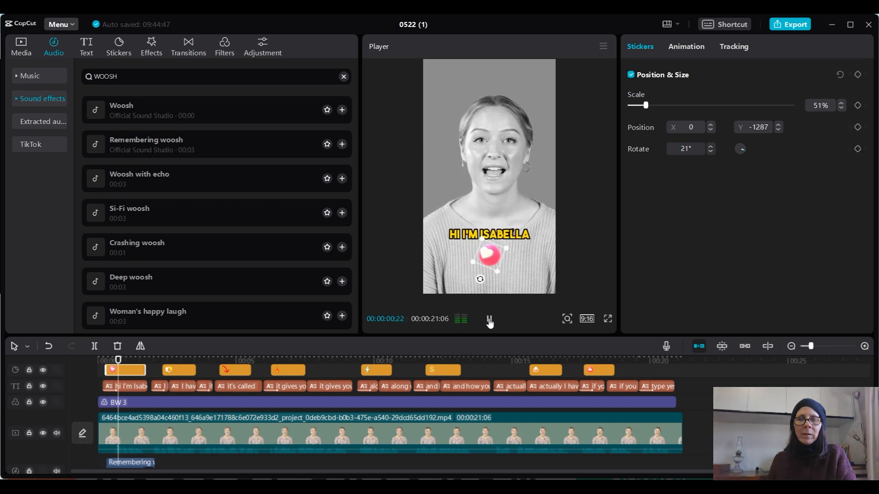
left_click(489, 320)
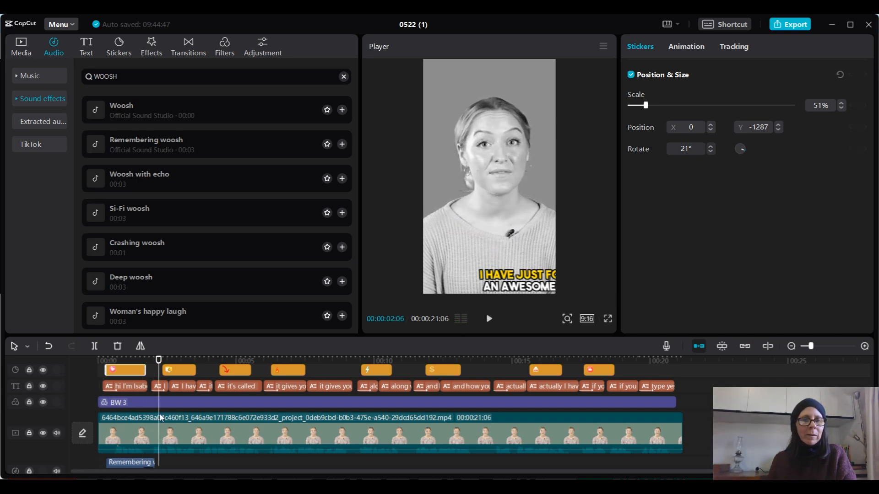
- Audition Woosh with echo, Si-Fi woosh and Crashing woosh, and add Crashing woosh at the red arrow sticker's start (00:00:04:10)
left_click(167, 369)
left_click(223, 369)
left_click(217, 362)
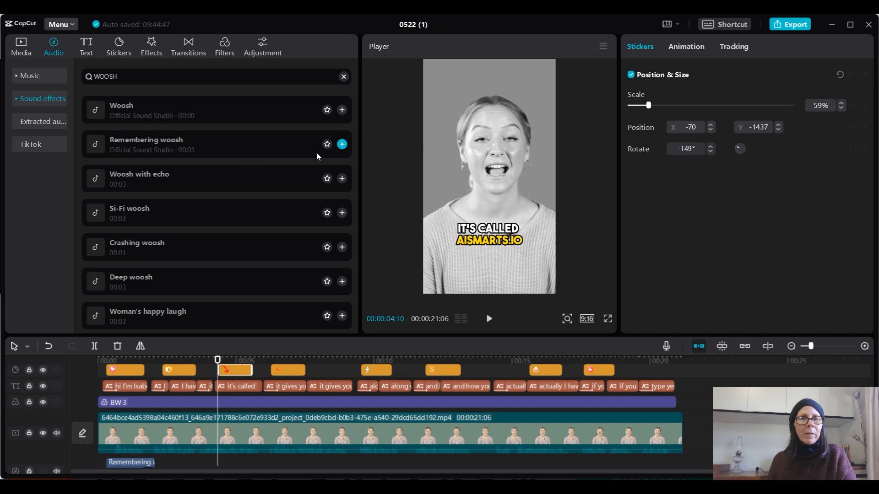
left_click(245, 176)
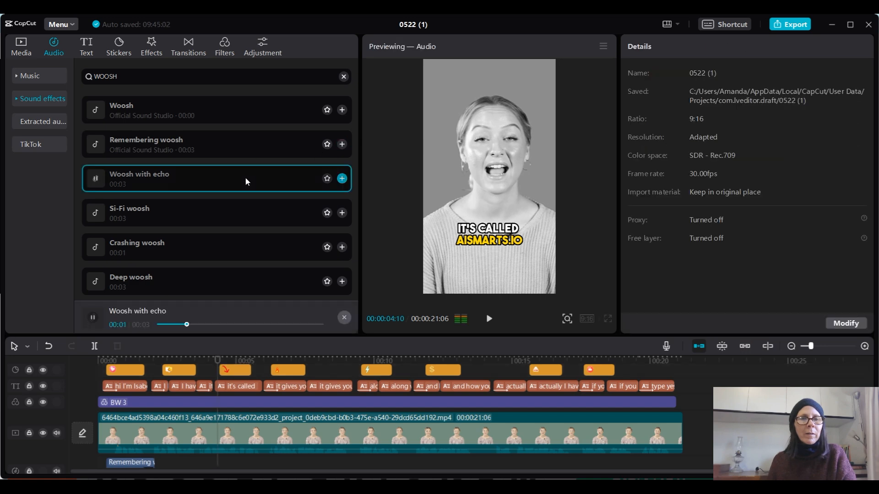
left_click(204, 220)
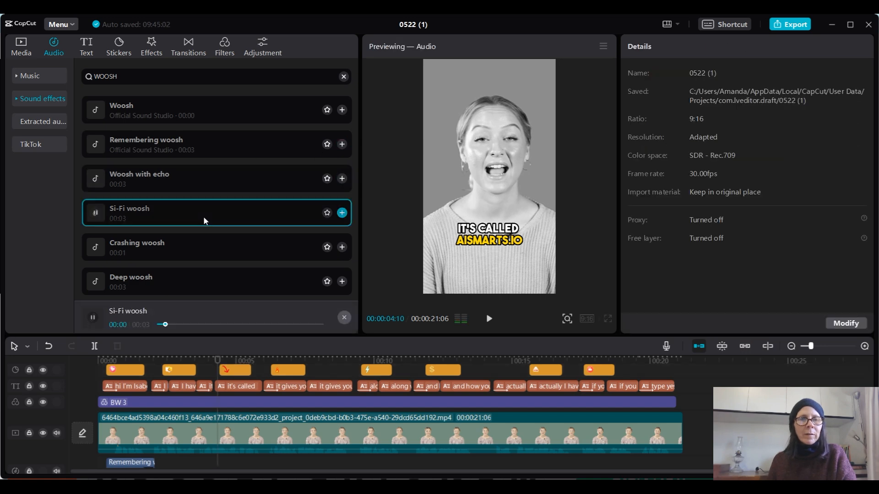
left_click(194, 247)
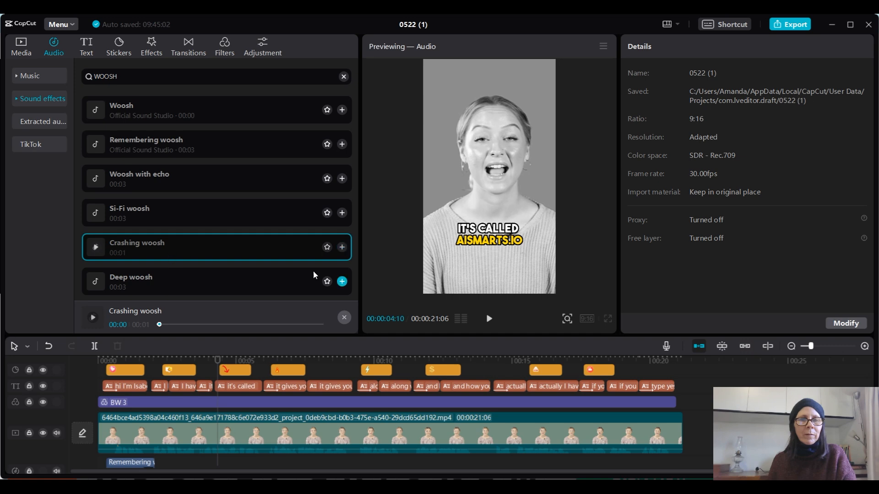
left_click(343, 248)
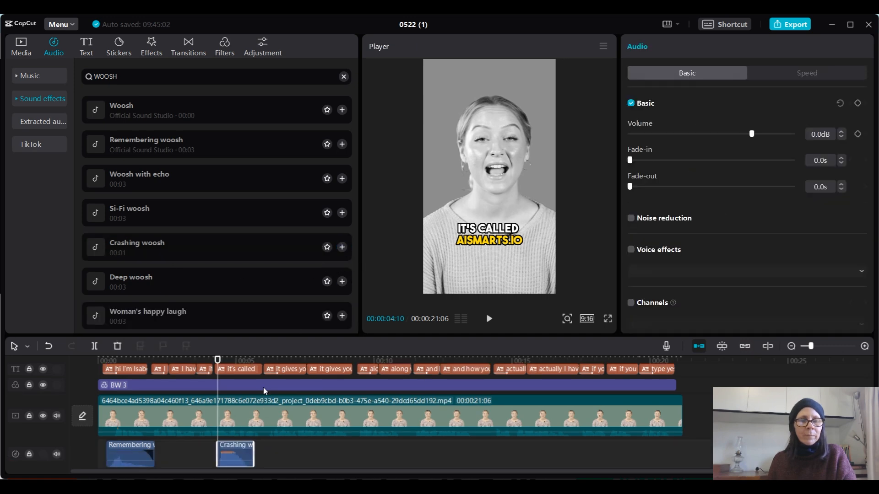
- Play the "It's called aismarts.io" section to check the Crashing woosh sound against the speech and arrow sticker
scroll(257, 394, "up", 1)
scroll(248, 398, "down", 1)
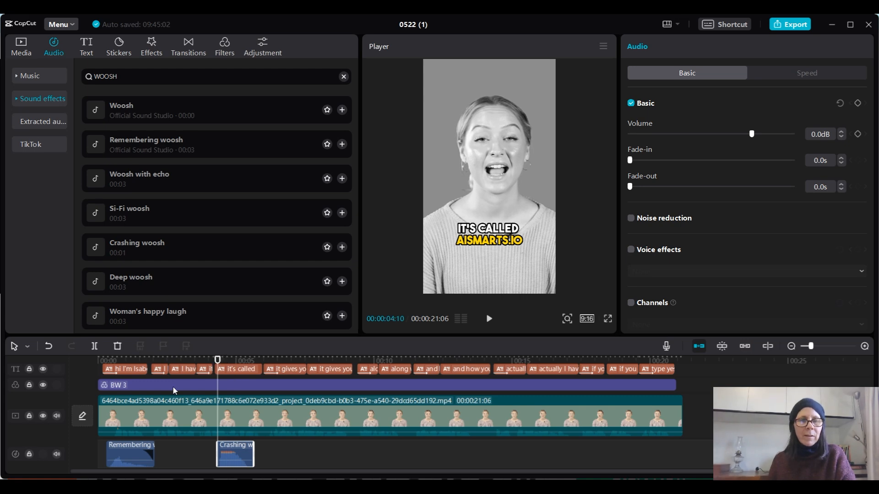
left_click(207, 362)
left_click(489, 319)
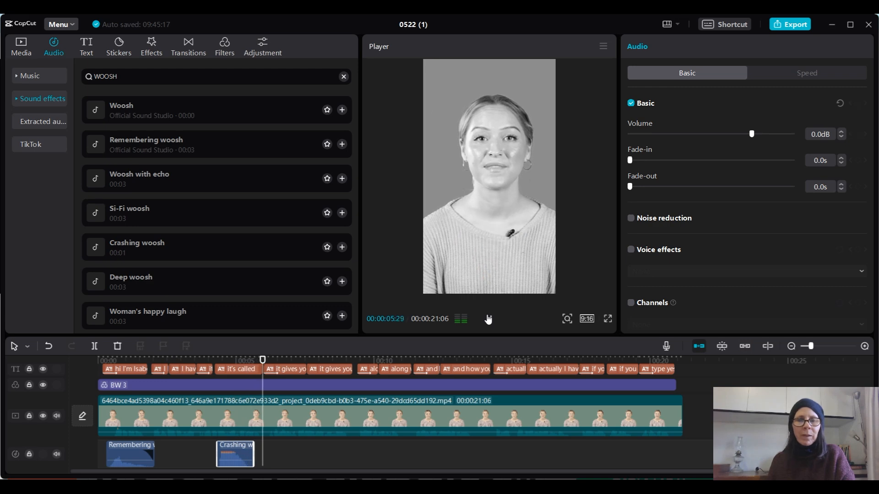
left_click(488, 319)
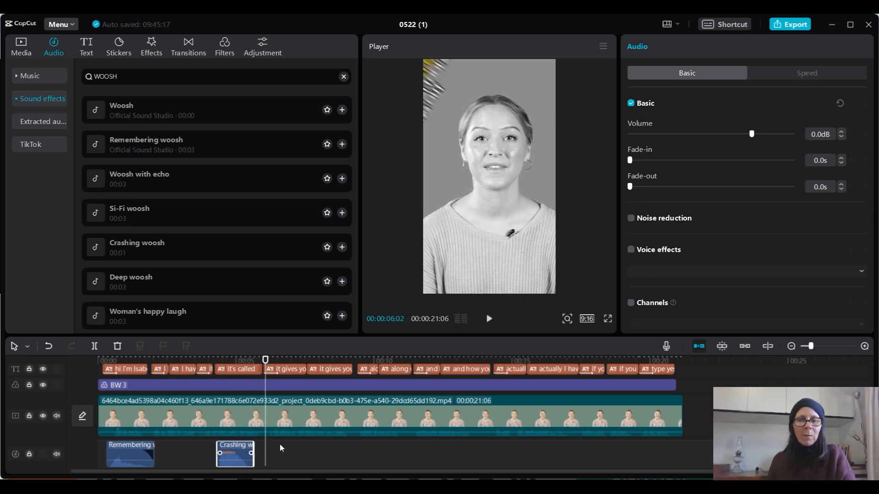
- Lower the Crashing woosh volume to -19.6 dB and play the opening seconds to check its loudness against the speech
left_click(232, 360)
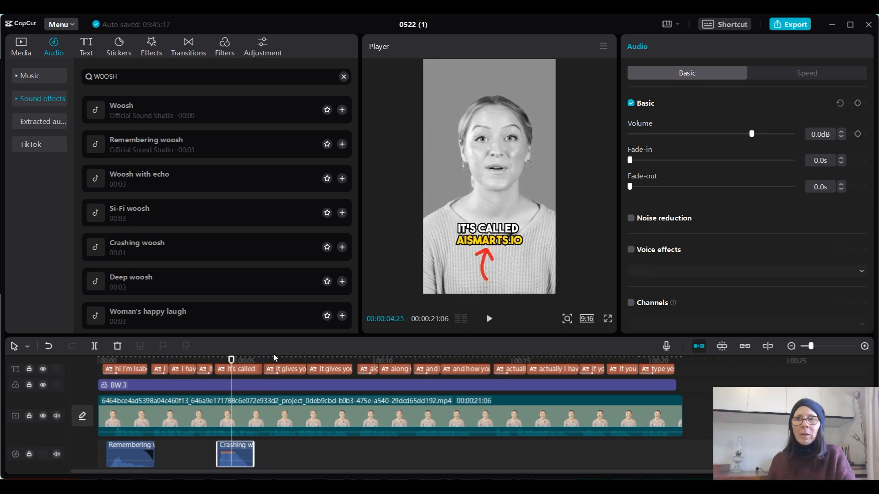
left_click_drag(752, 134, 722, 137)
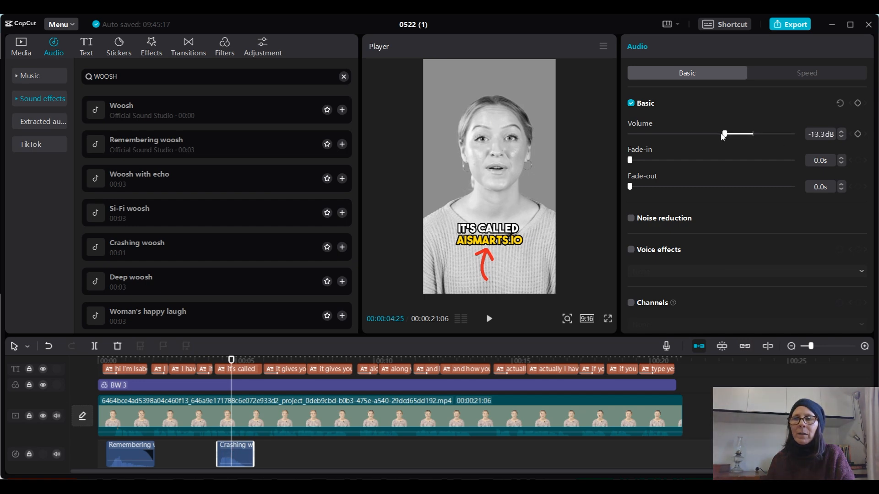
left_click(214, 360)
left_click(489, 318)
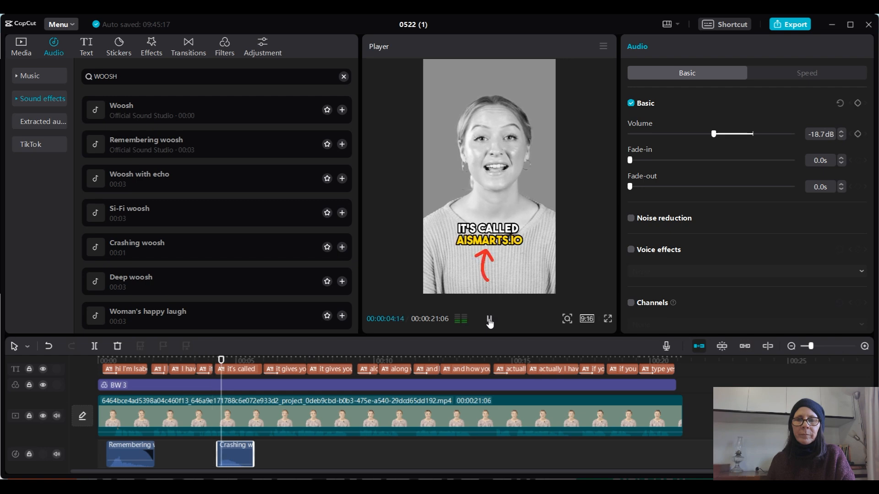
left_click(489, 321)
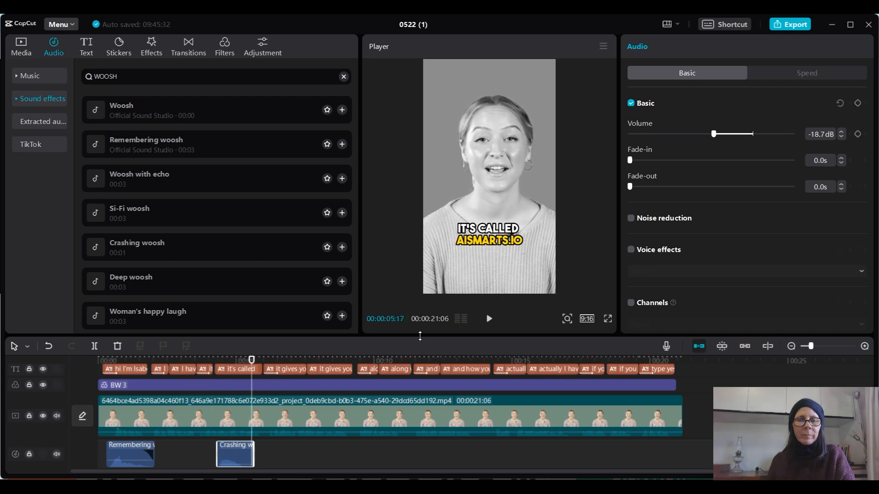
left_click(108, 361)
left_click(489, 319)
left_click_drag(713, 134, 712, 136)
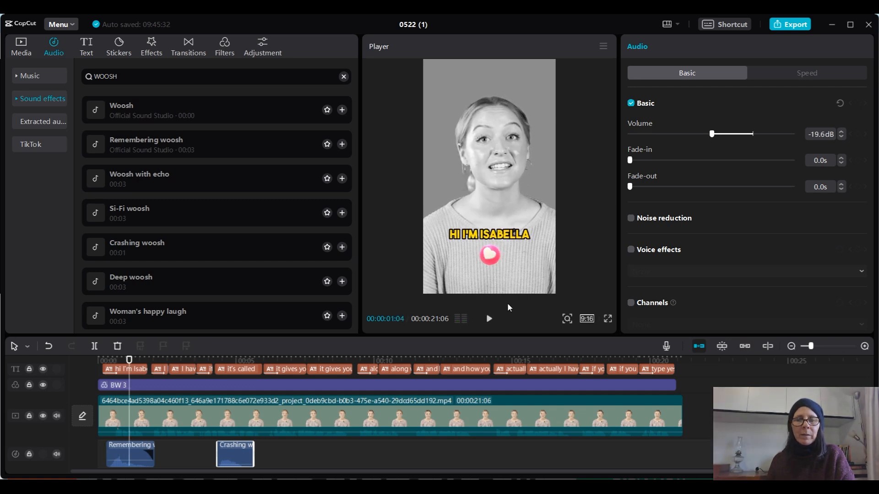
left_click(489, 319)
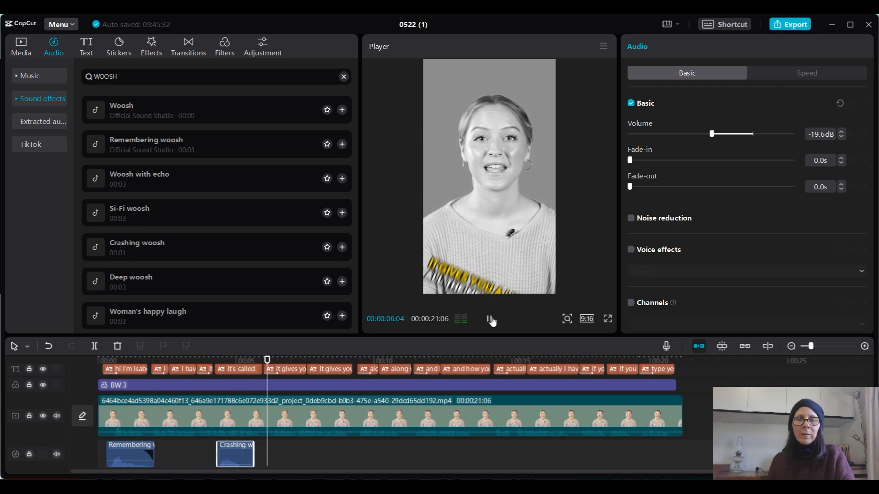
left_click(490, 319)
- Search the sound effects for "BURNING" and add Burning flame at the flame sticker's start (00:00:06:08)
left_click(280, 370)
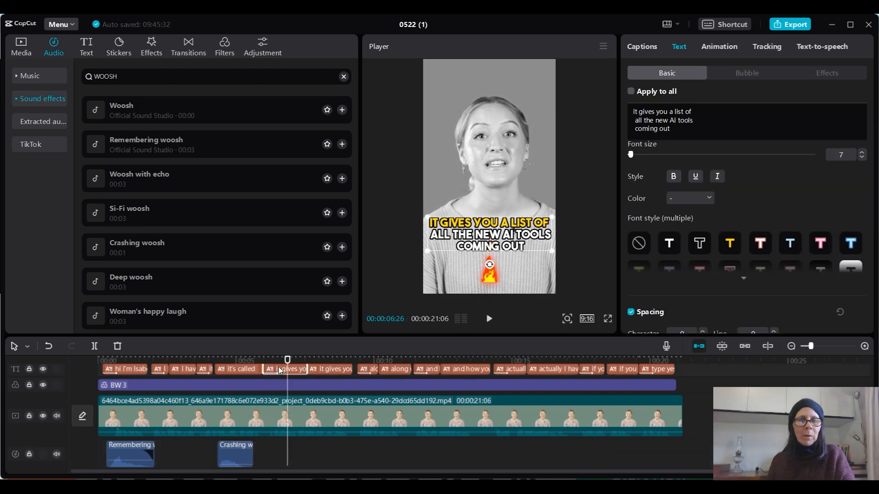
scroll(323, 398, "up", 2)
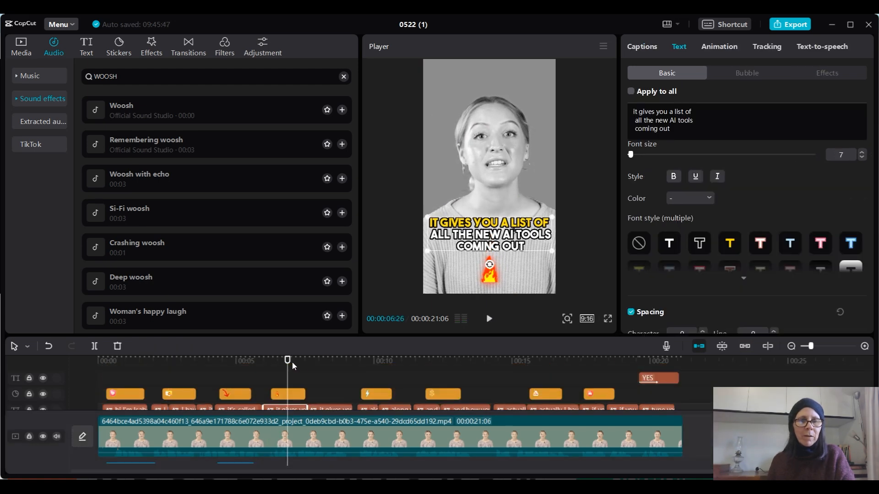
left_click_drag(284, 363, 271, 362)
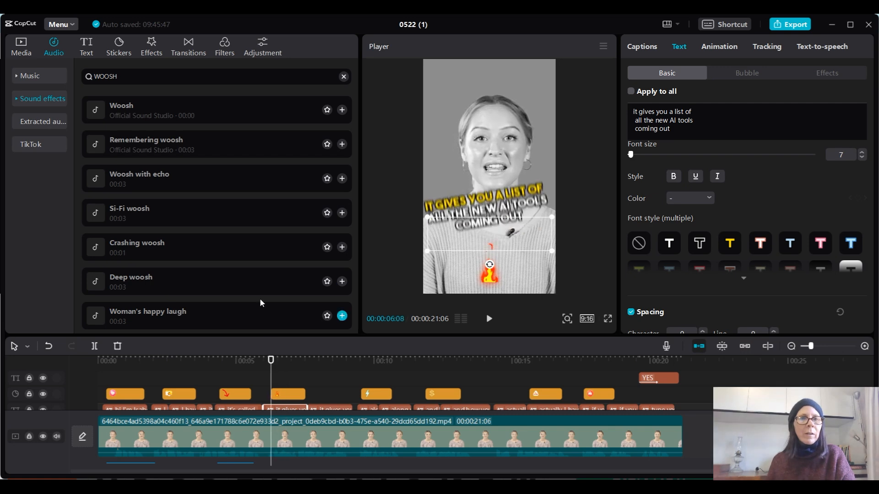
double_click(82, 75)
type("BURNING")
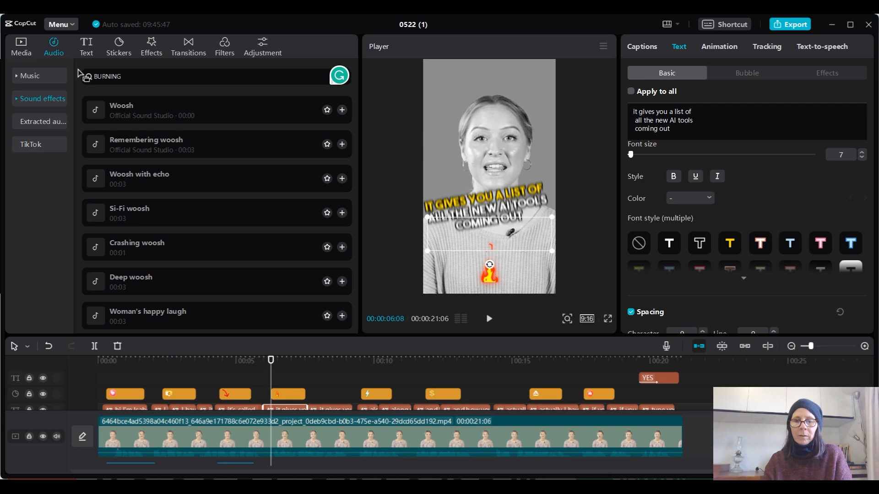
key("Return")
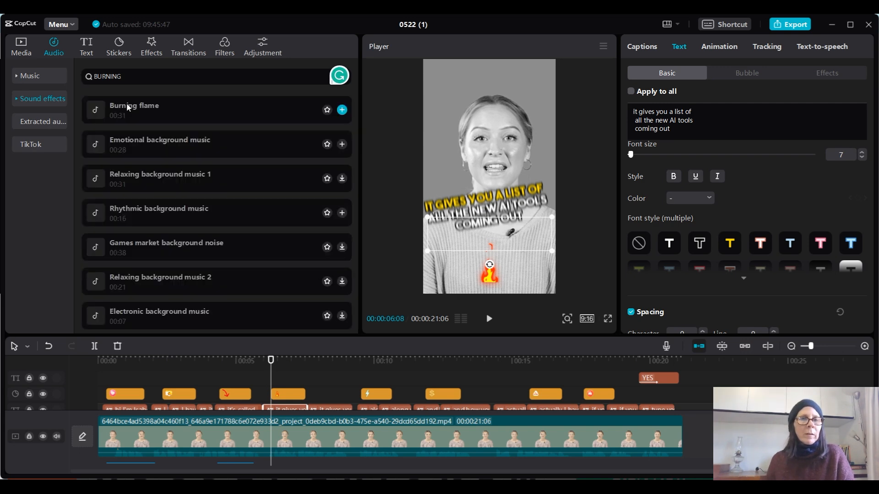
left_click(197, 113)
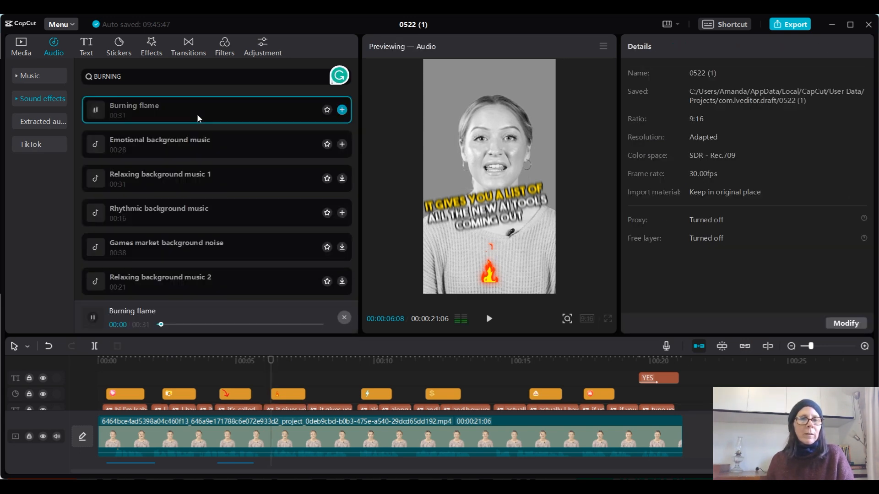
left_click(180, 105)
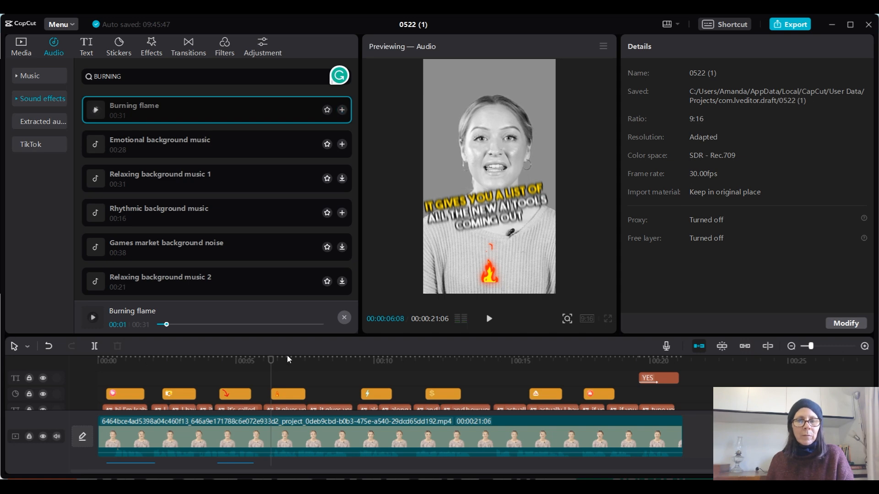
left_click(342, 110)
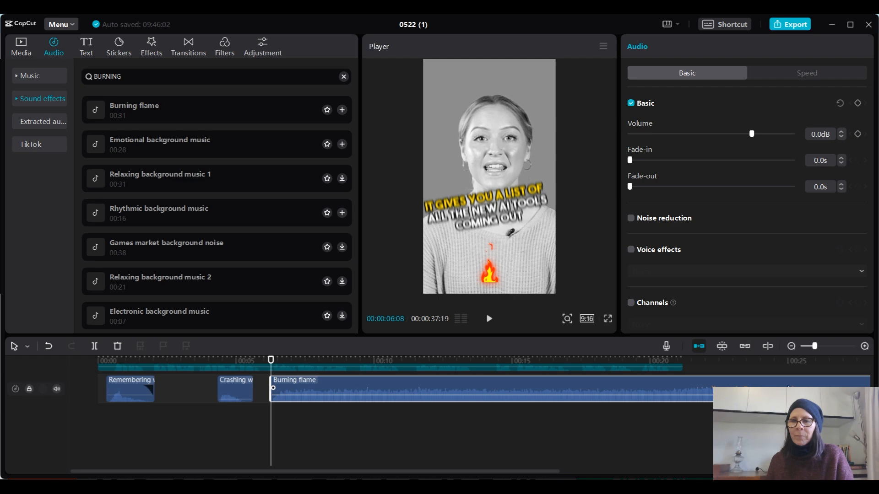
- Trim the Burning flame clip to about 1 s and give it a 0.6 s fade-out
left_click_drag(814, 347, 811, 348)
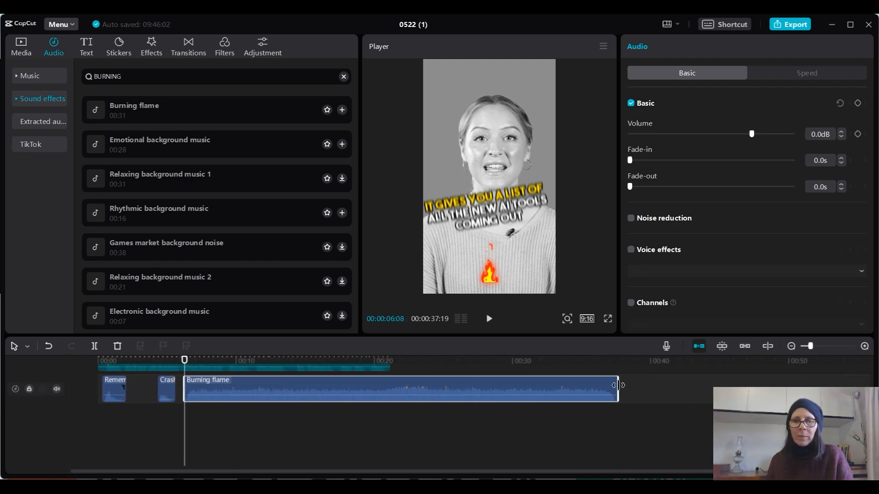
left_click_drag(617, 389, 197, 398)
left_click_drag(631, 186, 642, 189)
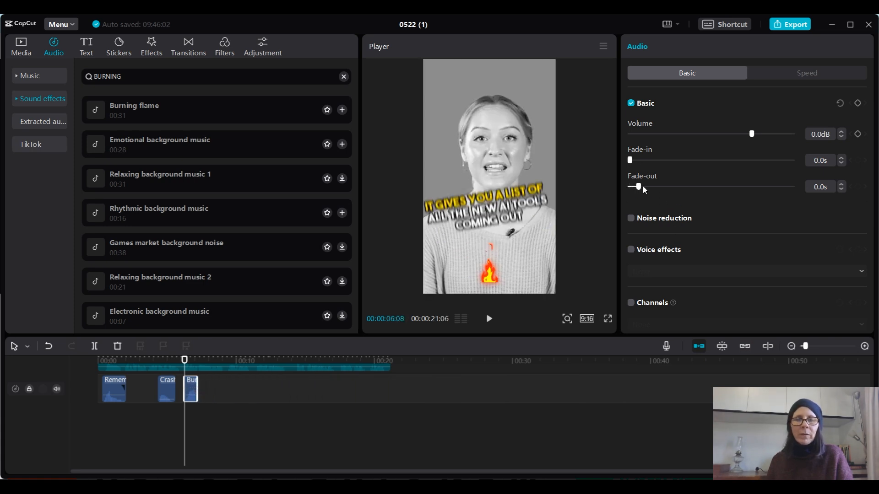
left_click_drag(732, 189, 733, 192)
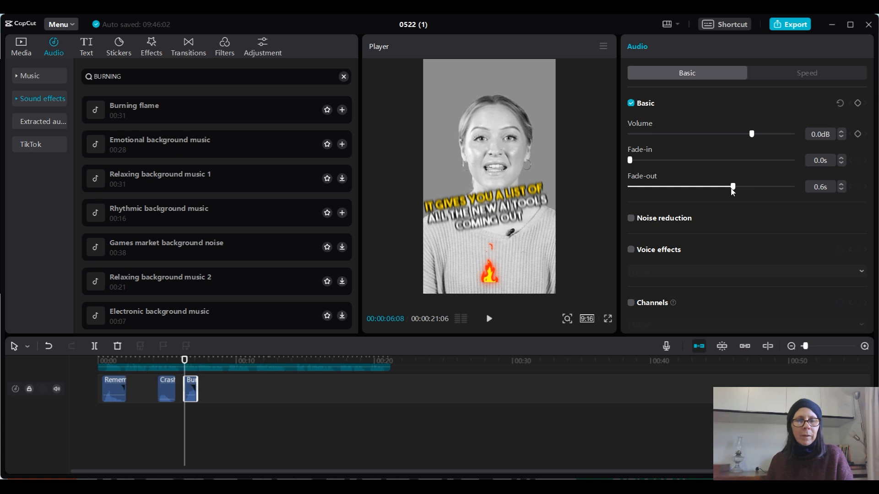
- Preview the Burning flame sound from just before its start and lengthen its clip to about 1.2 s
left_click(177, 362)
left_click(489, 319)
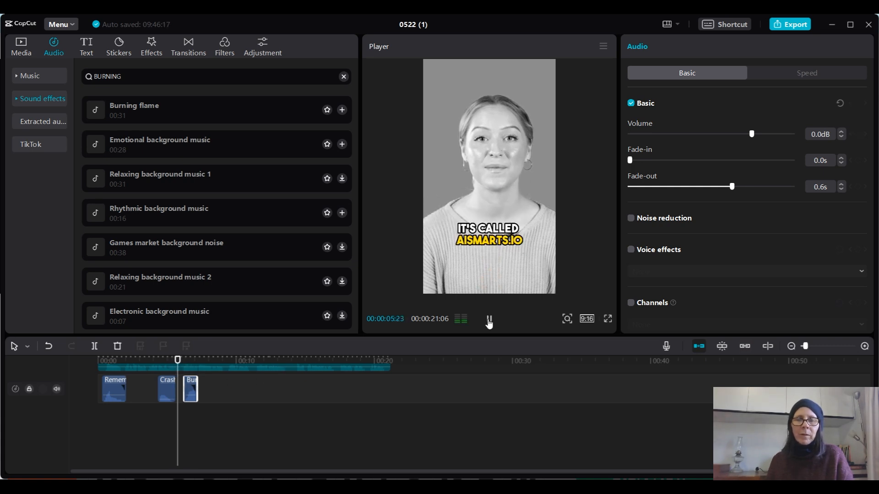
left_click(489, 319)
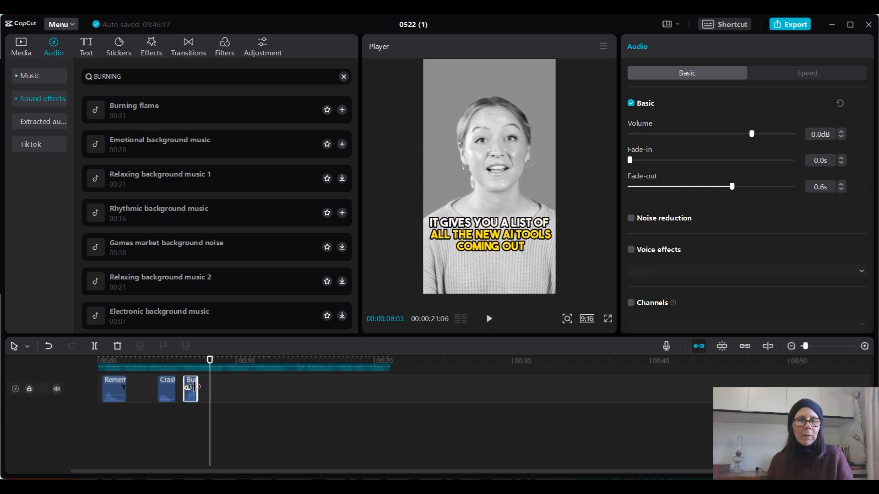
left_click_drag(198, 387, 200, 387)
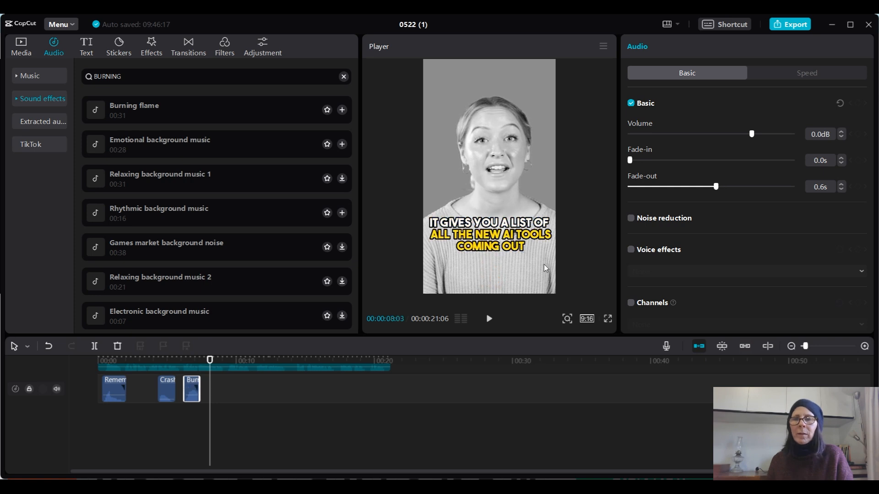
- Lower the Burning flame volume to -14.0 dB and play from just before its start to check the level
left_click_drag(752, 134, 723, 134)
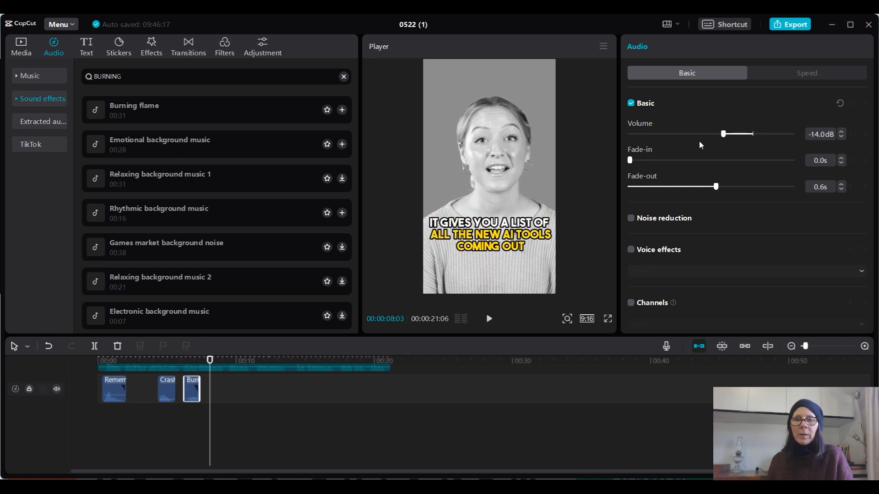
left_click(182, 363)
left_click(489, 318)
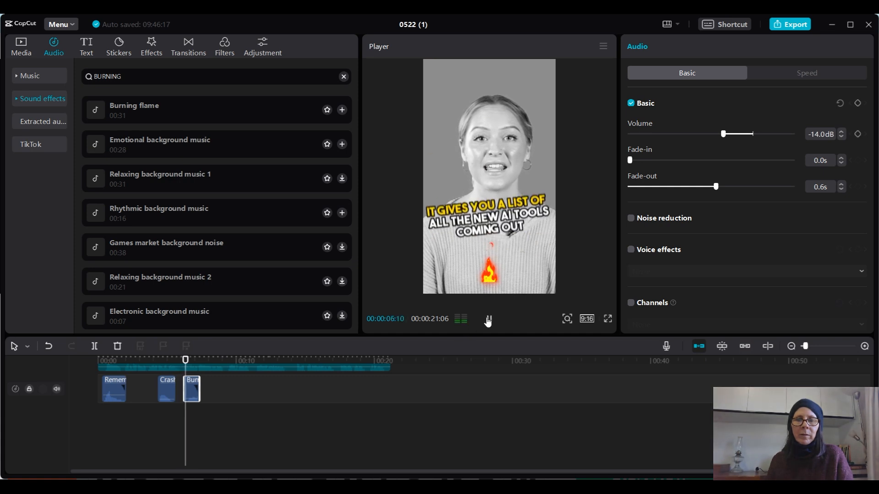
left_click(488, 321)
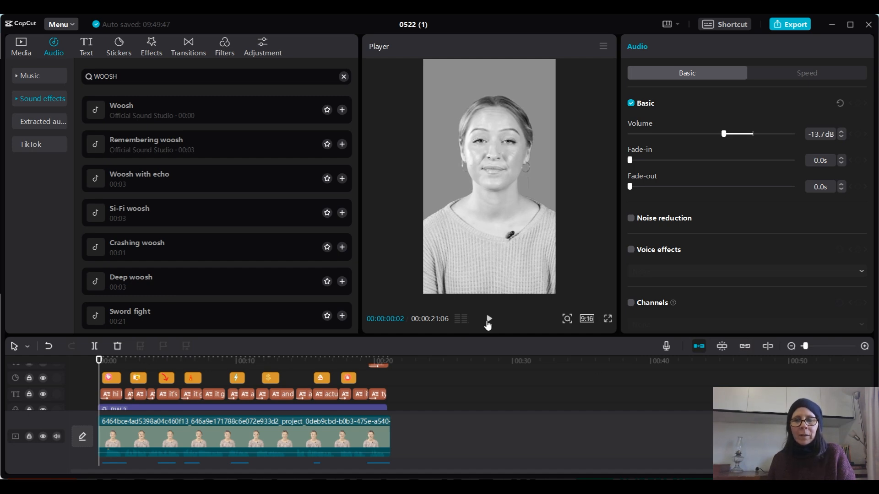
- Play the edit from the beginning and add Remembering woosh at the money sticker's start (00:00:11:24)
left_click(489, 323)
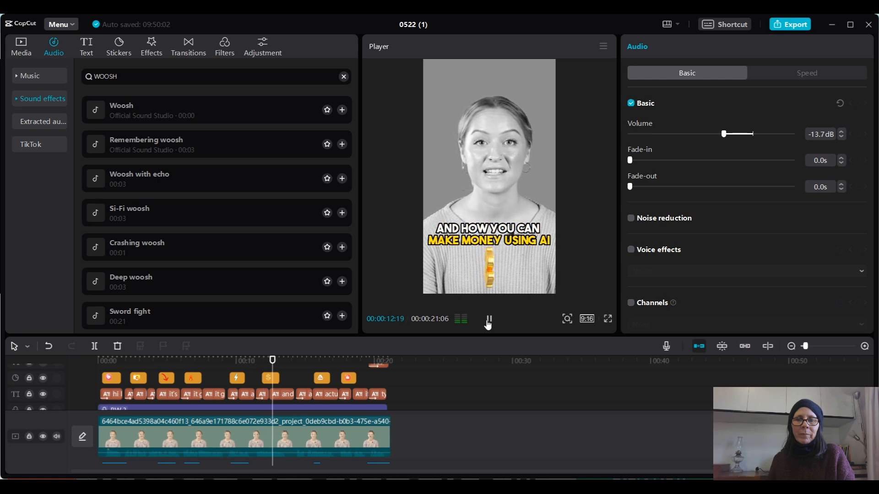
left_click(488, 320)
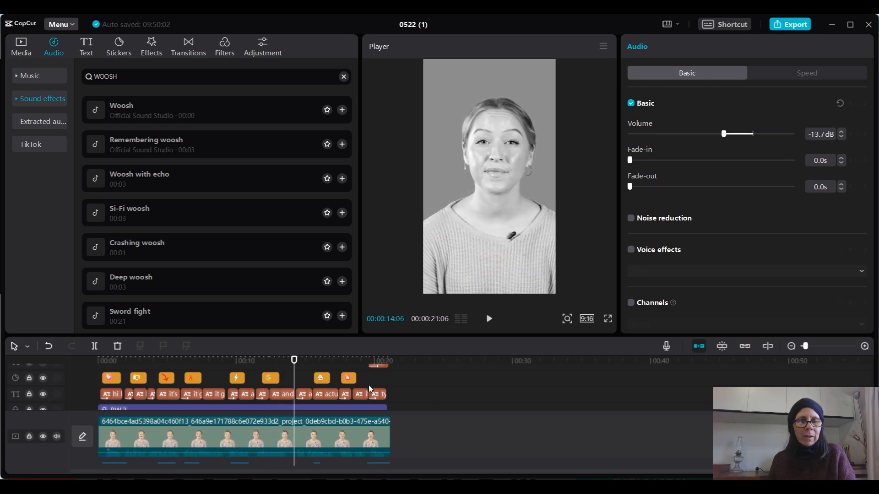
left_click(261, 360)
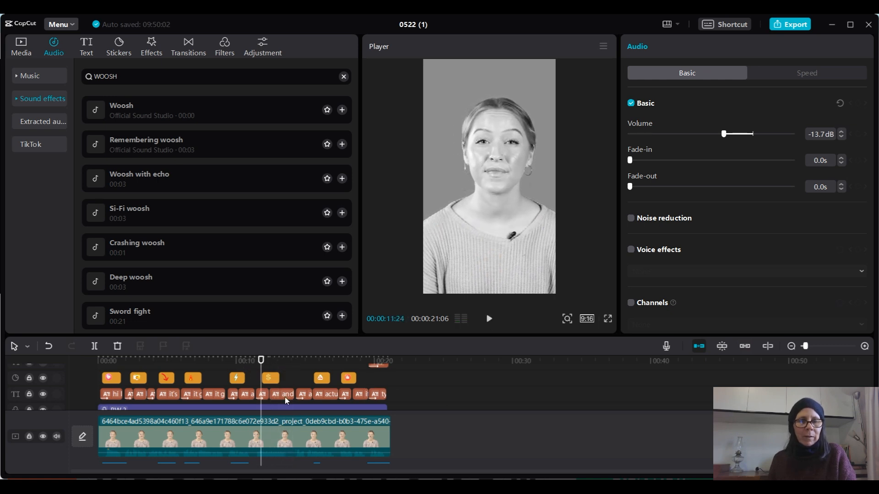
scroll(289, 408, "down", 2)
scroll(289, 408, "down", 1)
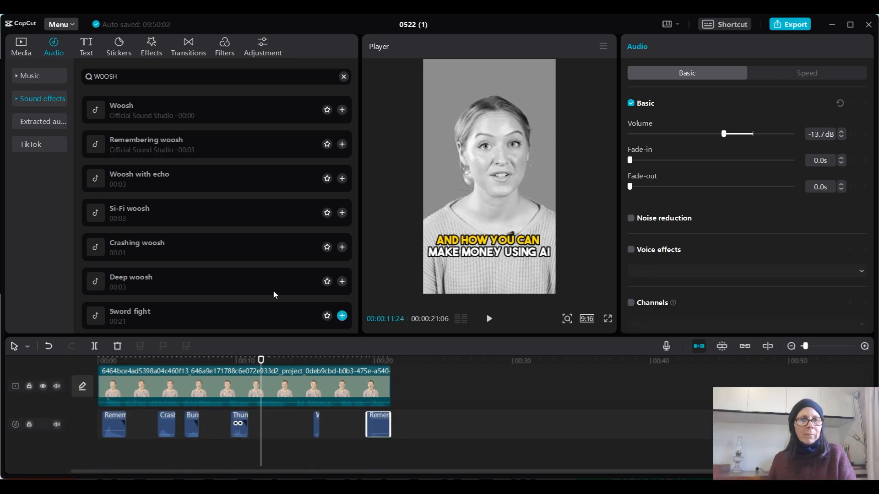
left_click(267, 182)
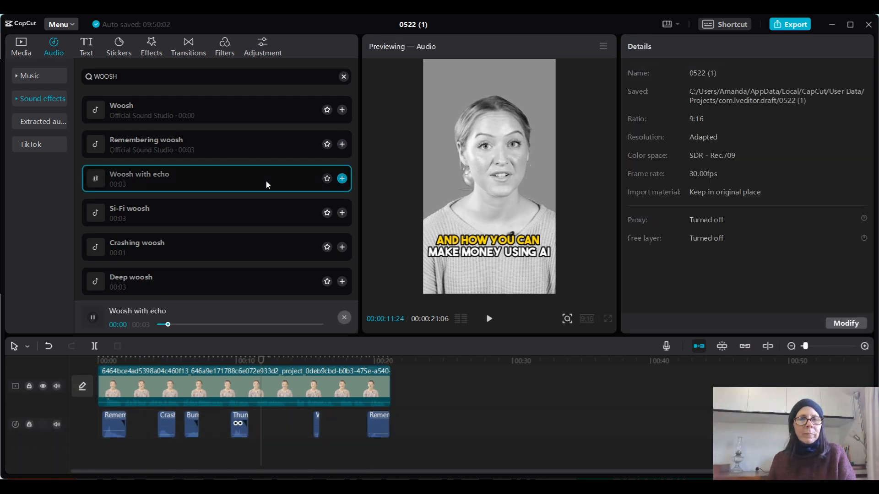
left_click(292, 137)
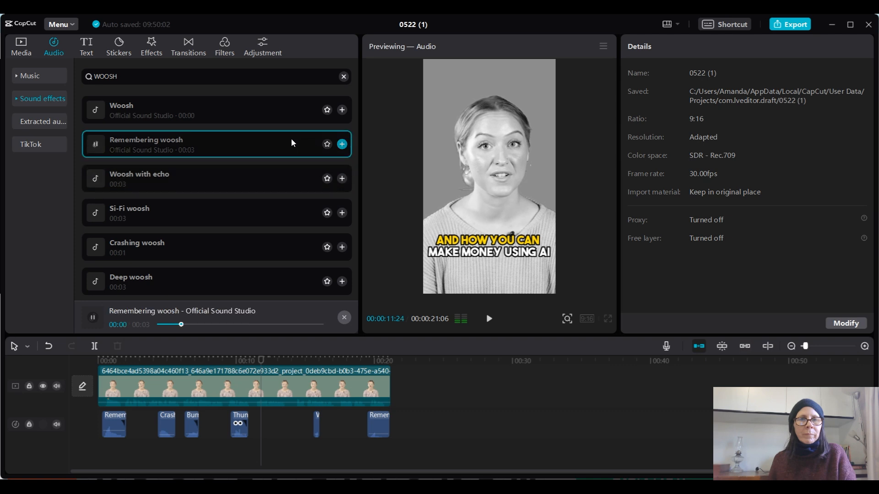
left_click(342, 145)
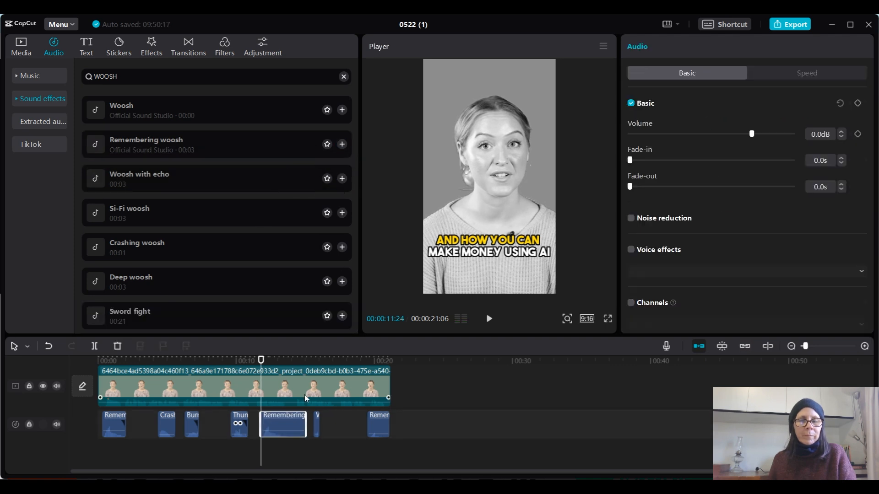
- Trim the new Remembering woosh clip to about 1.5 s and preview from just before it through to the ending
left_click_drag(293, 420, 280, 420)
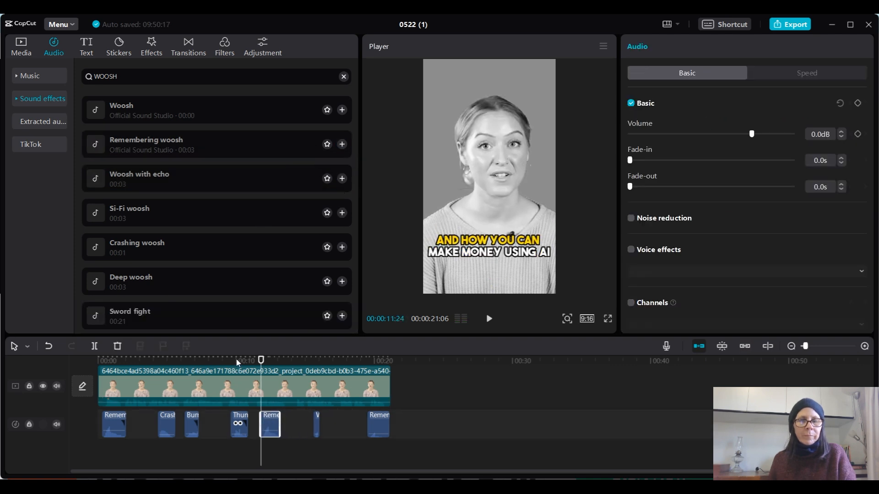
left_click(246, 362)
left_click(489, 320)
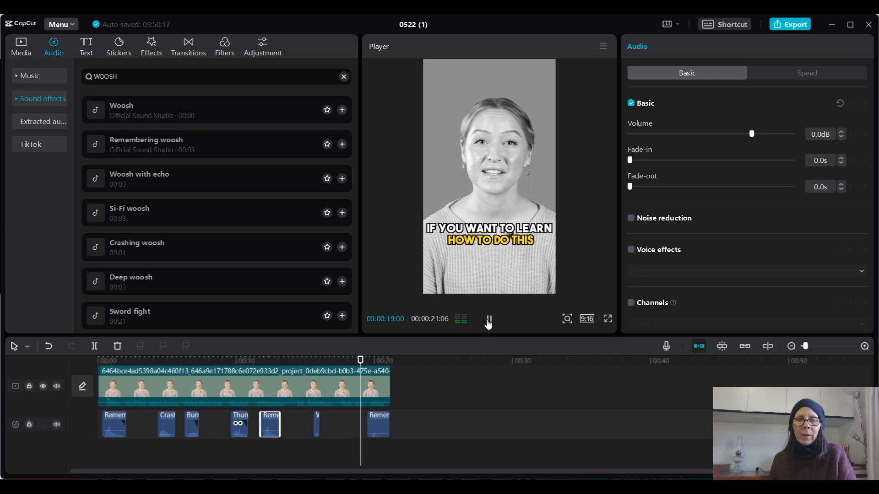
left_click(488, 324)
- Audition Blue Moon by Muspace Lofi from the Vlog music and add it to the timeline
left_click(37, 75)
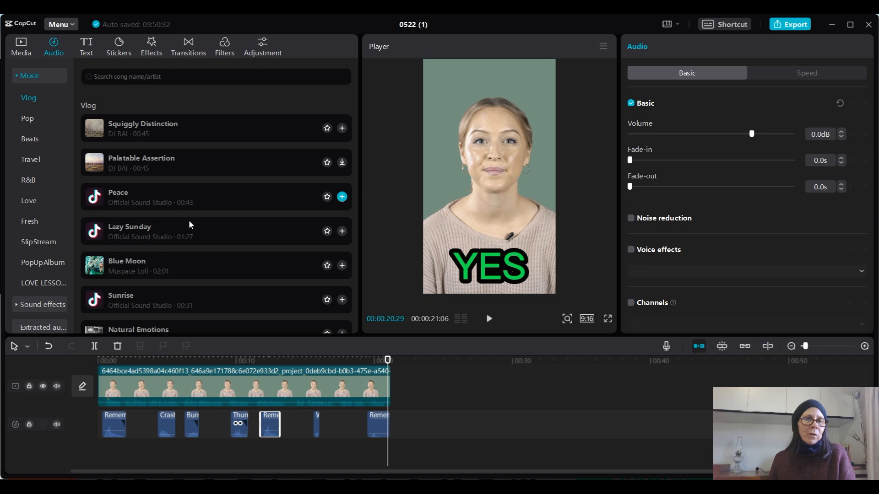
left_click(151, 266)
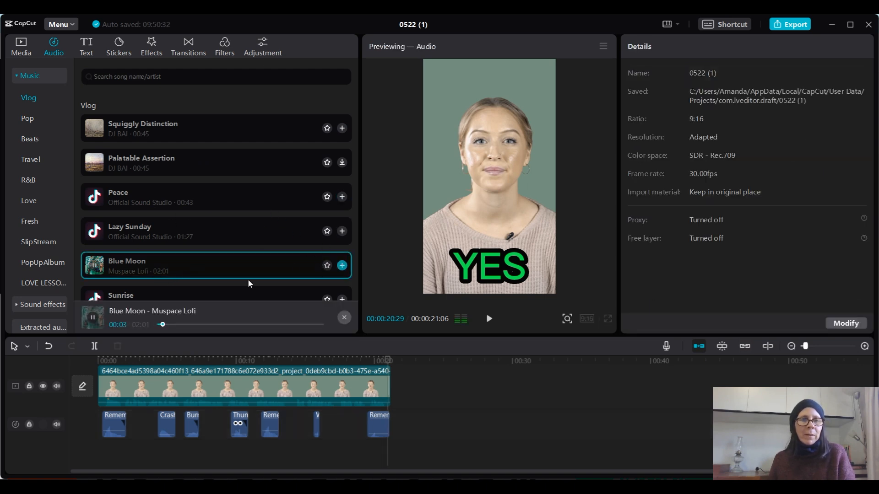
scroll(215, 202, "down", 2)
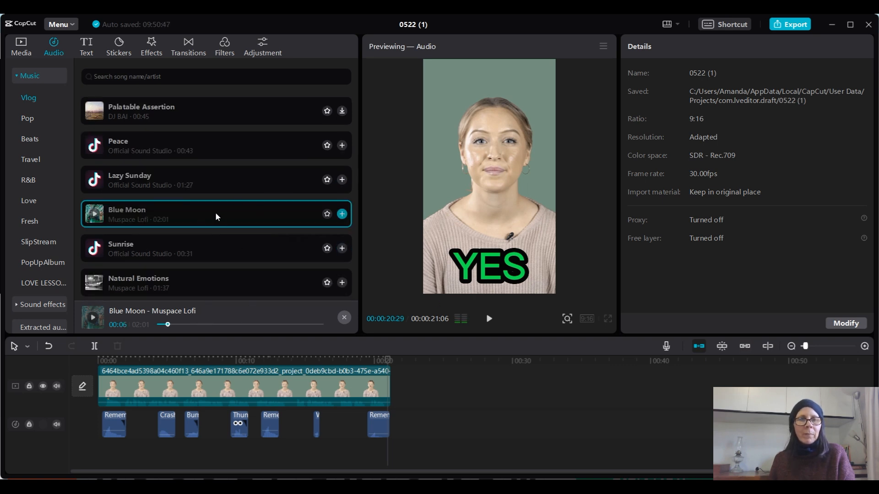
left_click(342, 214)
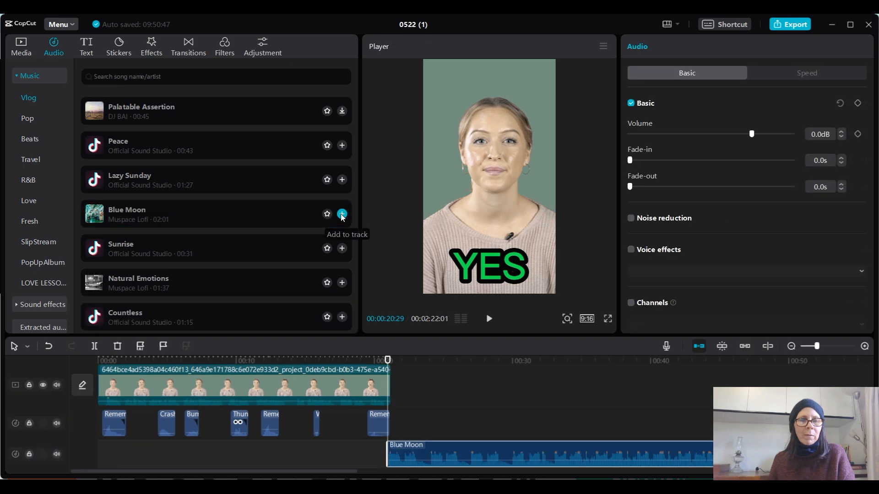
- Move the Blue Moon track to the start of the timeline and trim its end to the video's length
left_click_drag(301, 466, 192, 468)
left_click_drag(414, 460, 122, 445)
left_click_drag(815, 347, 808, 349)
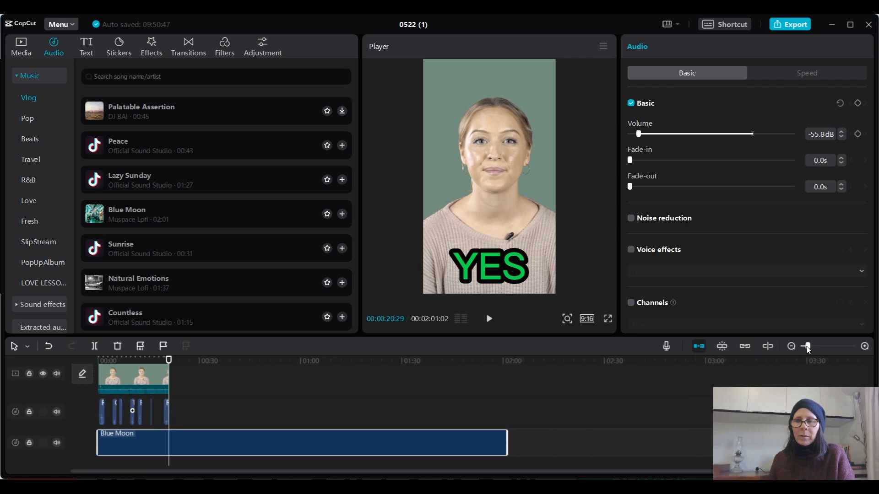
left_click_drag(507, 442, 169, 460)
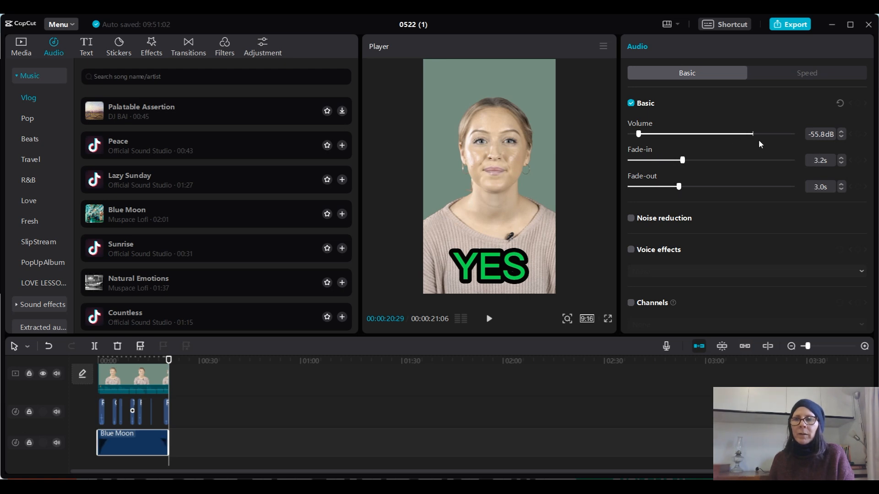
- Give Blue Moon a 3.2 s fade-in, a 3.0 s fade-out and -21.4 dB volume, and play the video from the start
left_click_drag(754, 136, 708, 136)
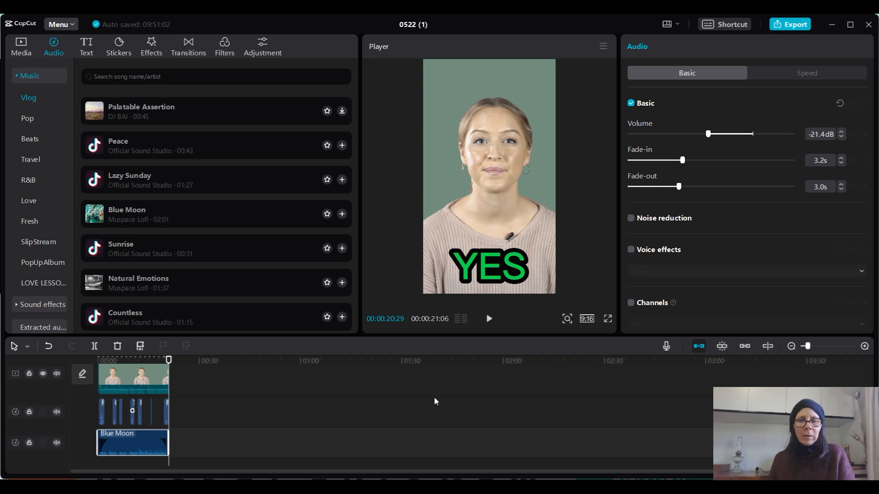
left_click_drag(808, 347, 820, 346)
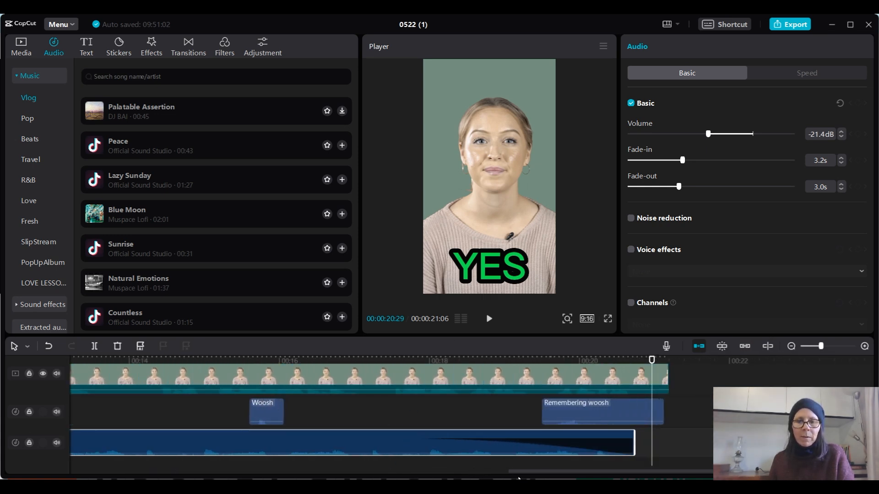
mouse_move(519, 472)
left_mouse_down()
mouse_move(202, 467)
mouse_move(84, 364)
left_mouse_up()
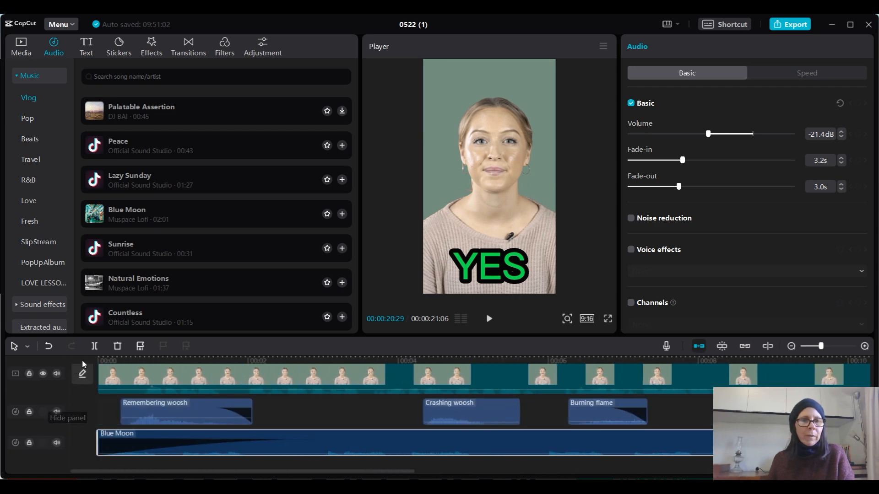
left_click(102, 362)
left_click(489, 320)
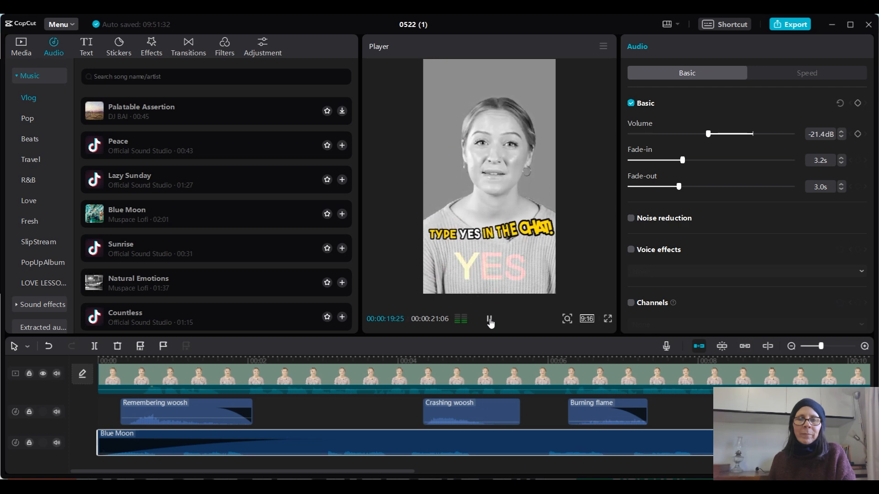
left_click(488, 319)
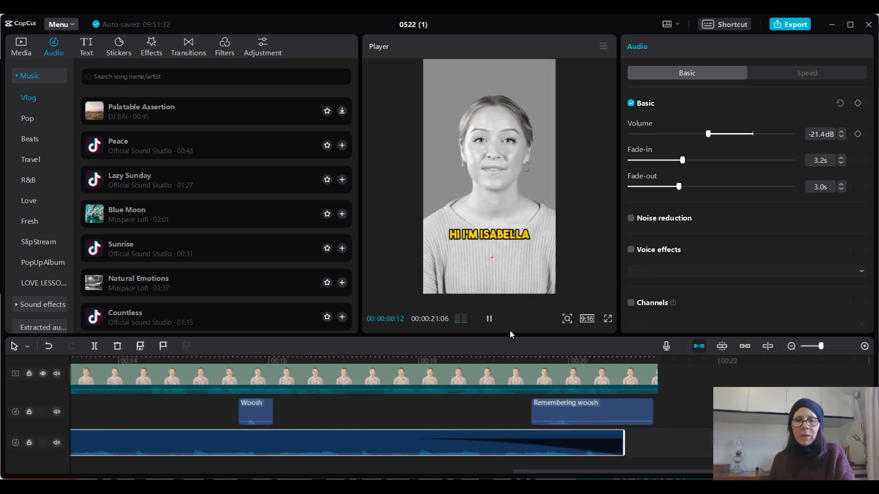
left_click(488, 319)
- Add Woosh clips at the second and last emoji stickers, and extend Blue Moon to the video's end with its volume at -26.4 dB
scroll(569, 410, "up", 3)
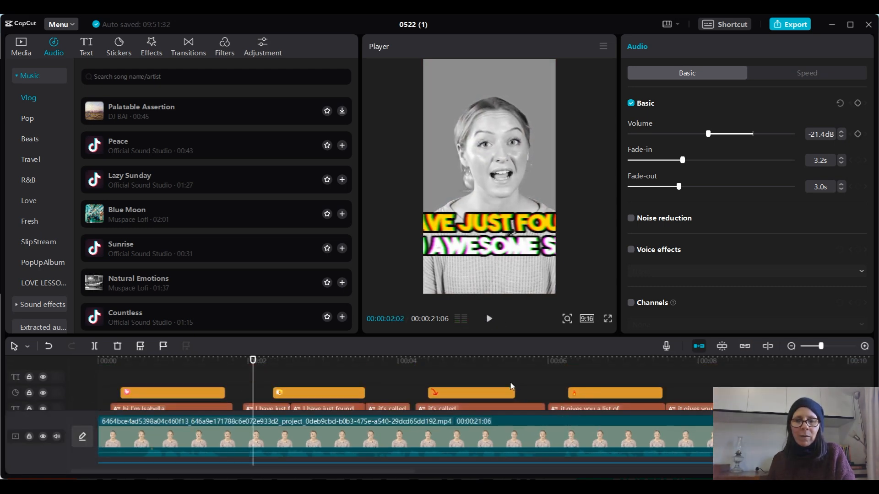
left_click_drag(395, 471, 622, 471)
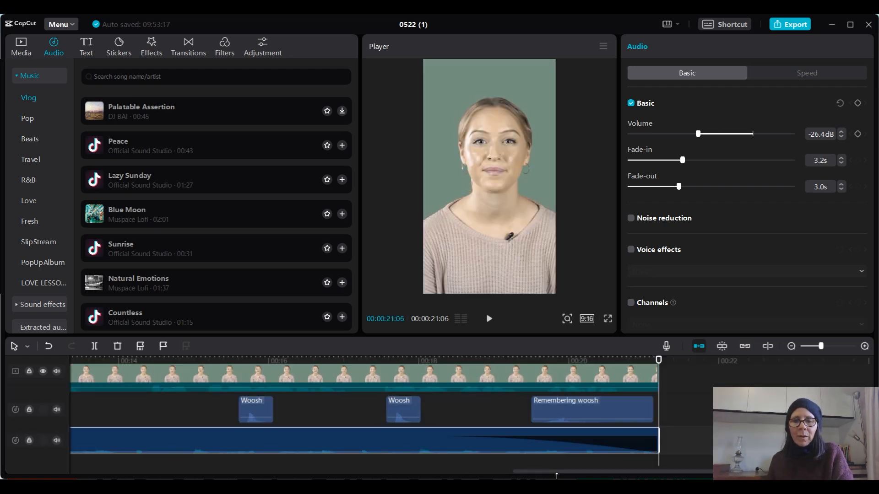
left_click_drag(556, 473, 81, 459)
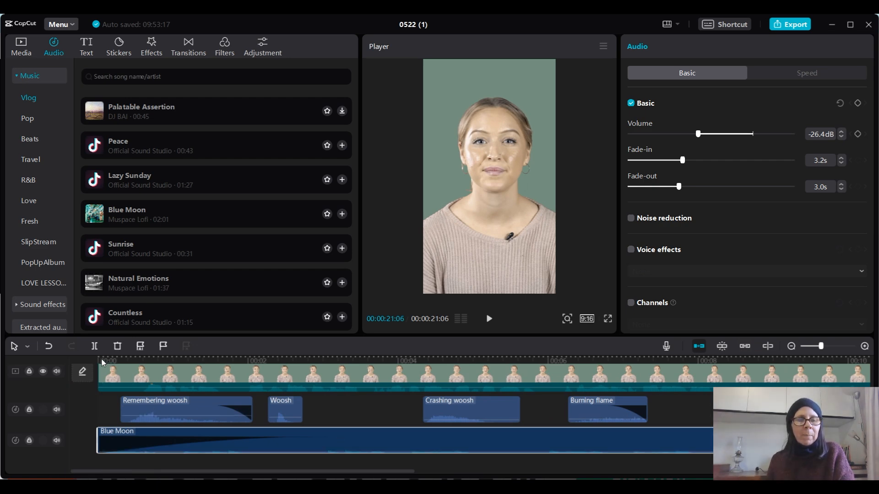
- Add a default text at the very start of the video and enlarge it to nearly the frame's width
left_click(101, 362)
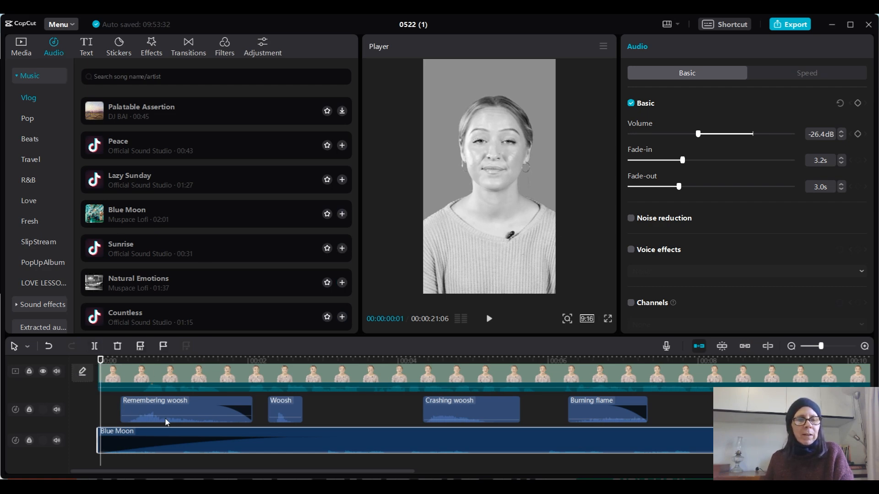
scroll(165, 406, "up", 2)
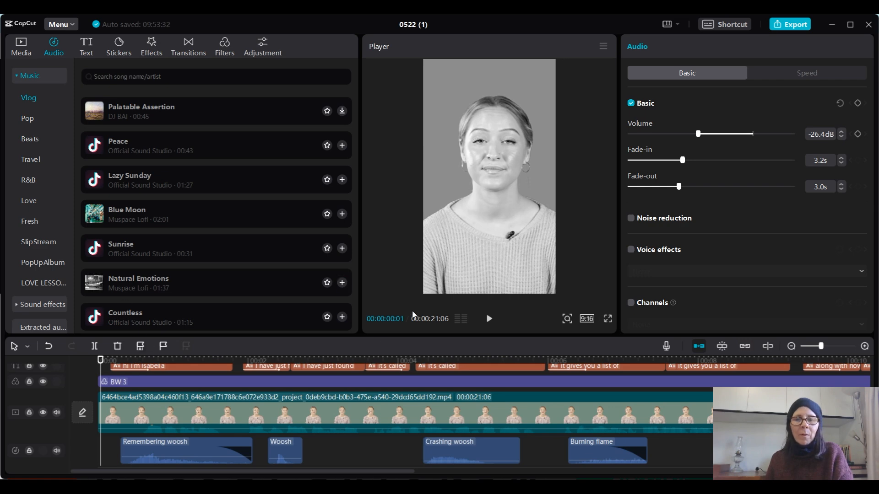
left_click(87, 48)
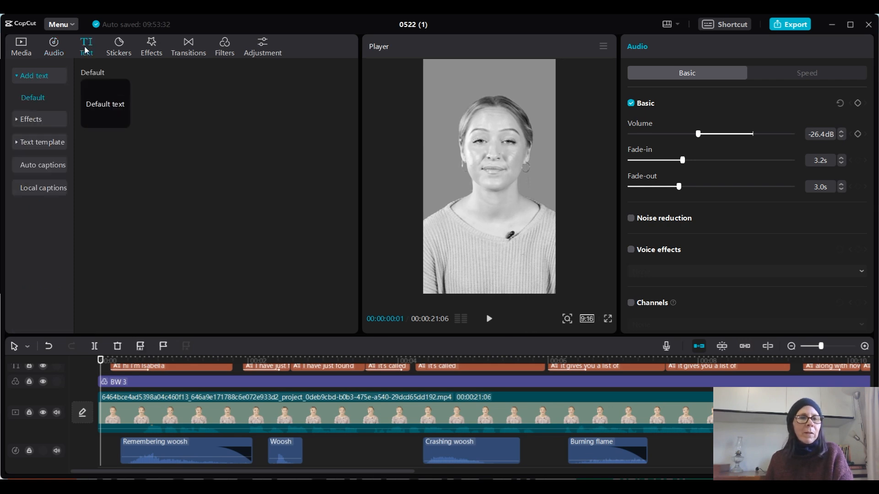
left_click(27, 76)
left_click(33, 79)
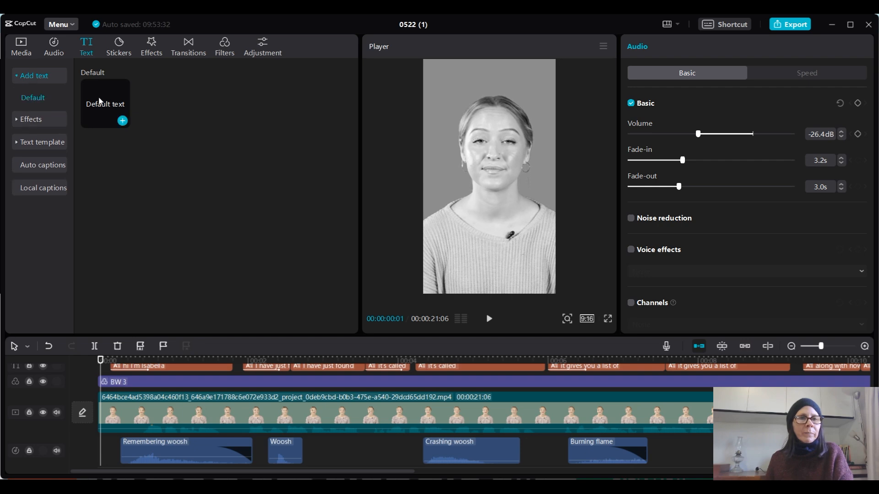
left_click(122, 121)
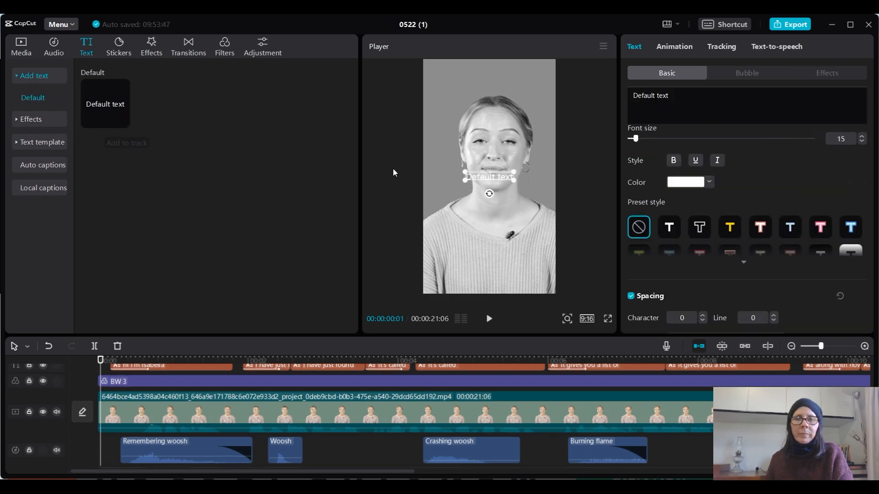
left_click_drag(466, 179, 447, 190)
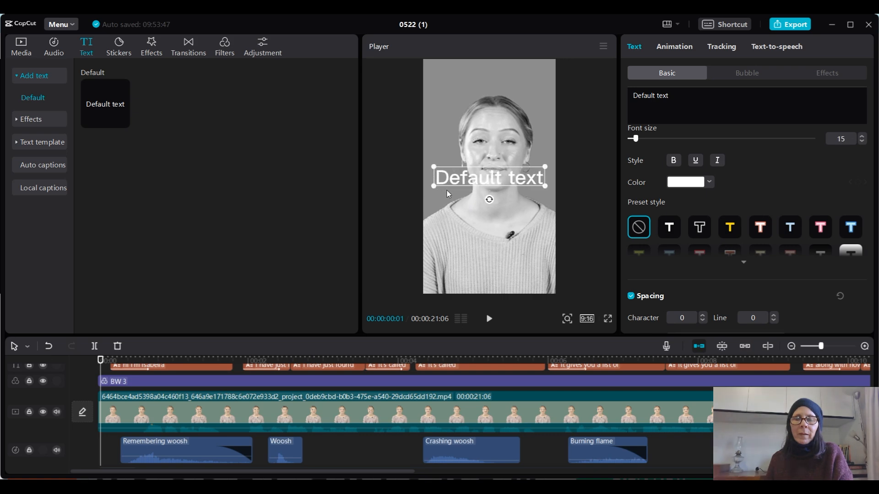
- Change the text to "Hate being on video?" in yellow THEBOLDFONT 2022 on the lower chest, shorten it to about 0.2 s, and preview the opening
left_click(626, 98)
type("hATE")
key("BackSpace")
key("BackSpace")
key("BackSpace")
key("BackSpace")
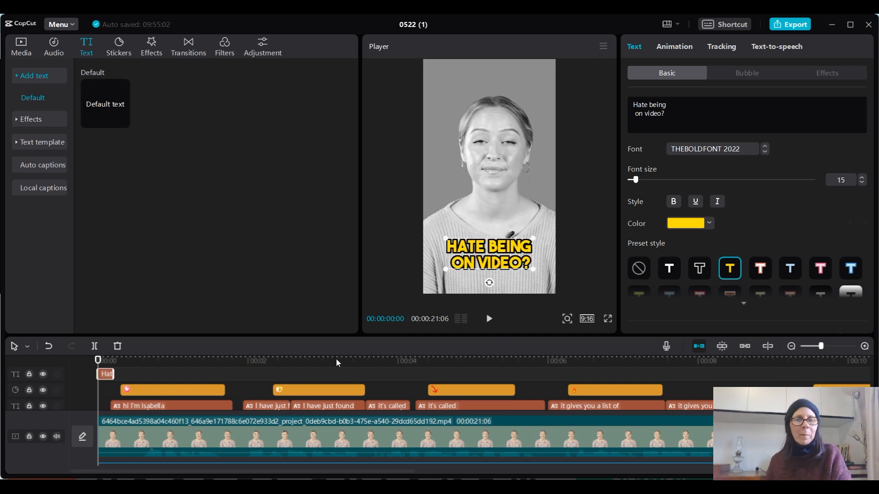
left_click(489, 320)
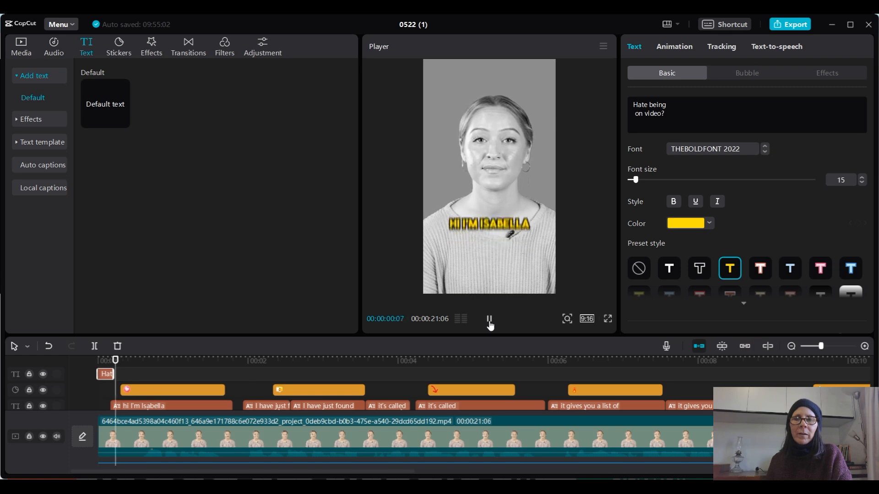
key("space")
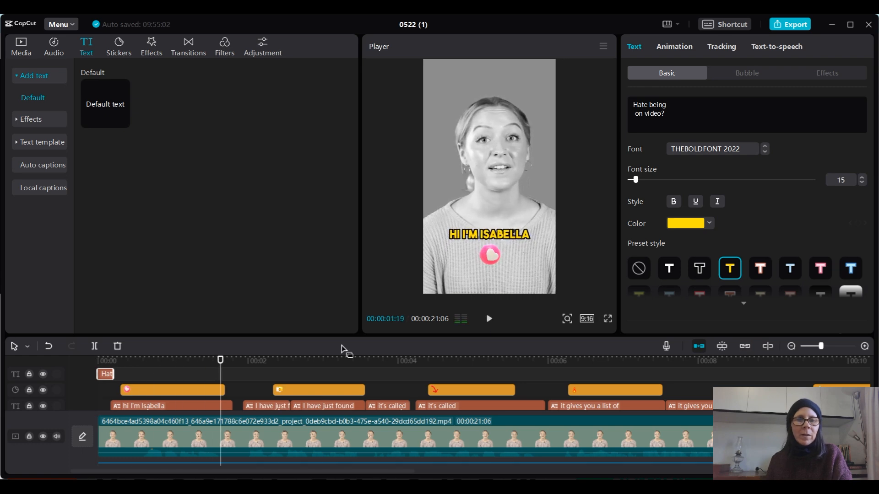
- Preview the opening seconds and extend the "Hate being on video?" text to about 0.4 s
left_click(98, 362)
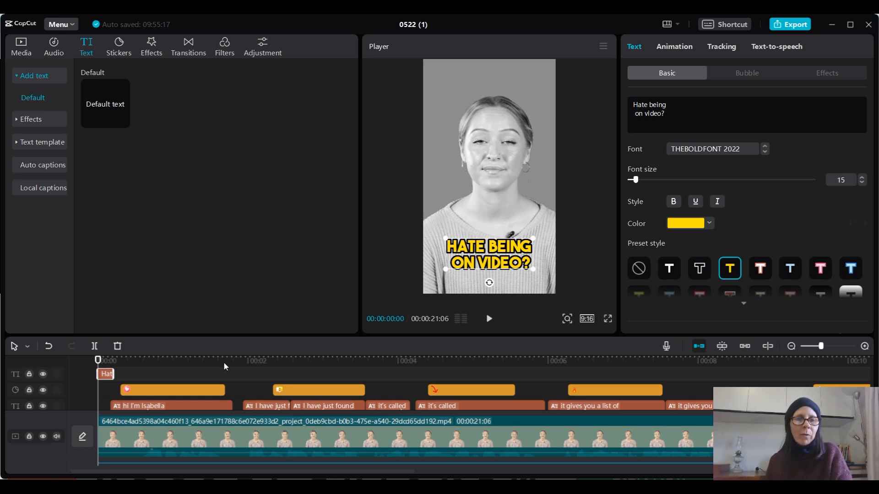
left_click(488, 320)
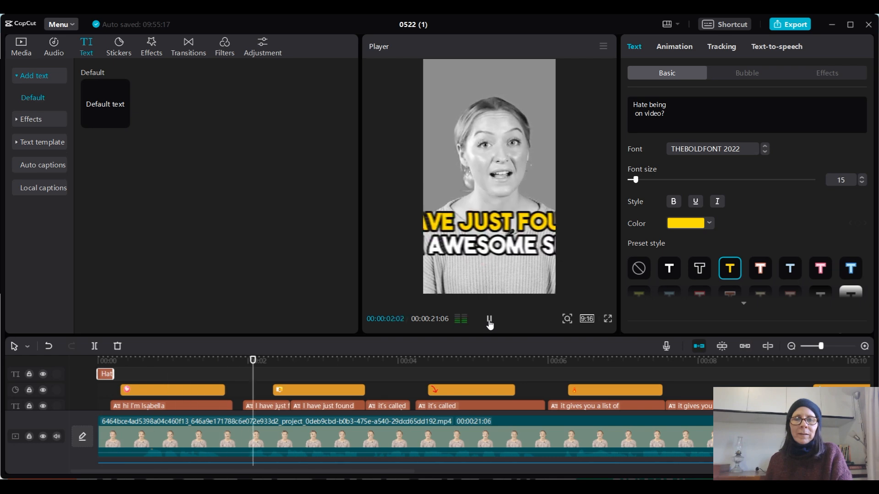
left_click(489, 321)
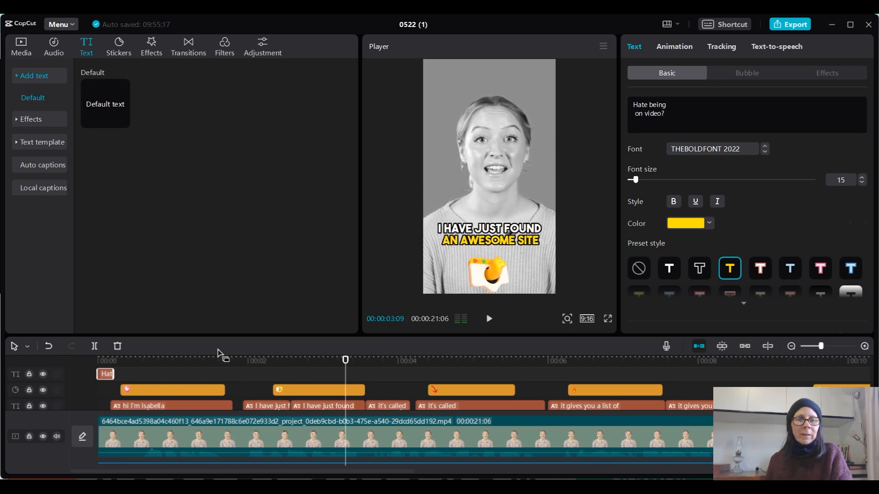
left_click_drag(113, 374, 126, 373)
left_click(116, 360)
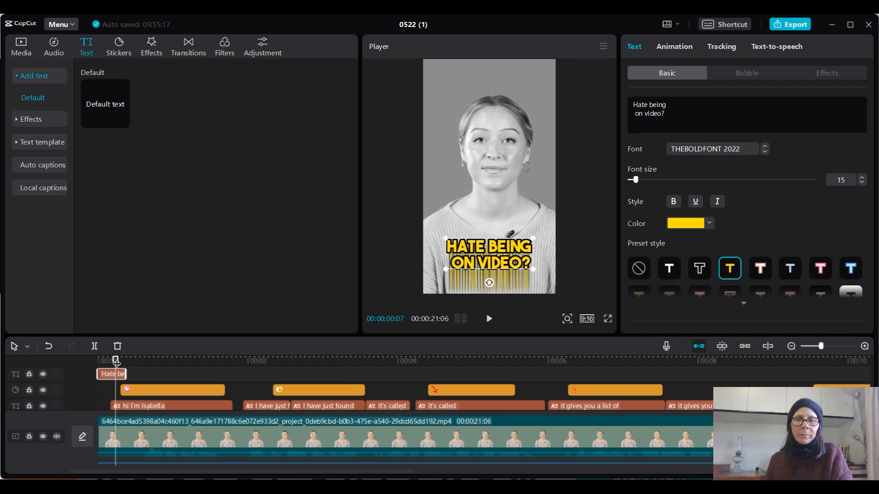
- Check the changeover from the hook text to the first caption and sticker, replaying the opening seconds twice
left_click(166, 407)
left_click(155, 360)
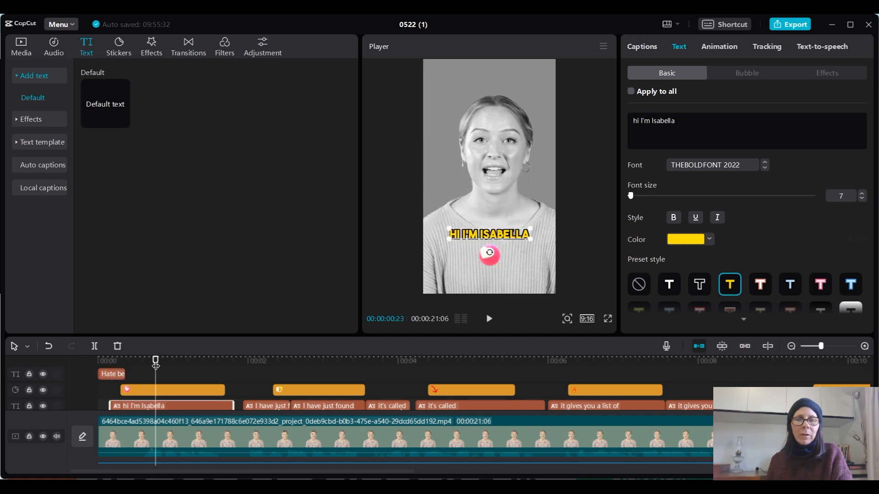
left_click(109, 362)
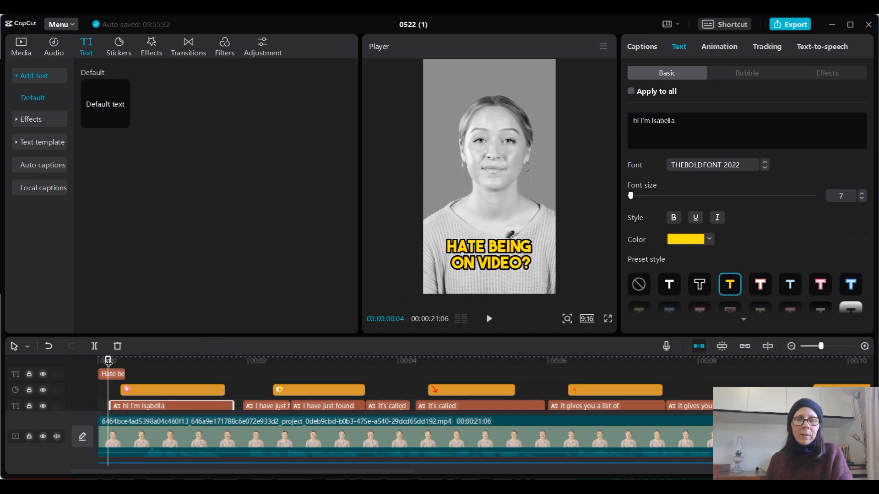
left_click(157, 361)
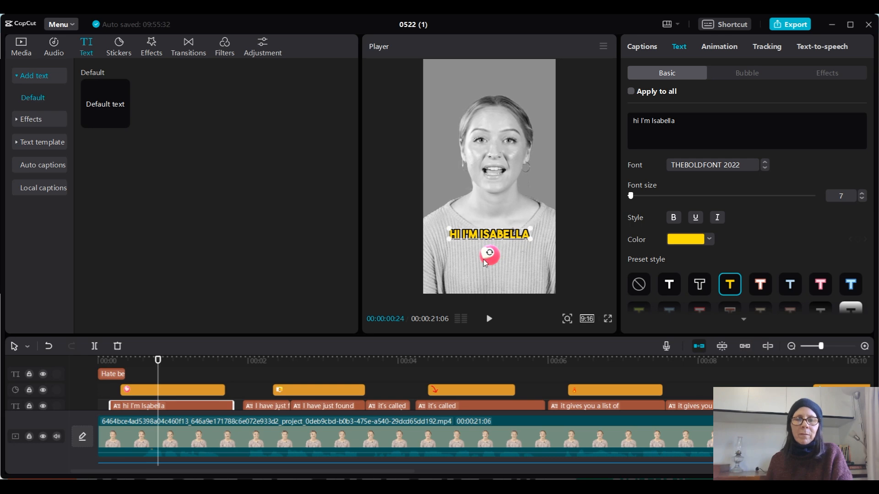
left_click(105, 364)
left_click(489, 319)
left_click(488, 319)
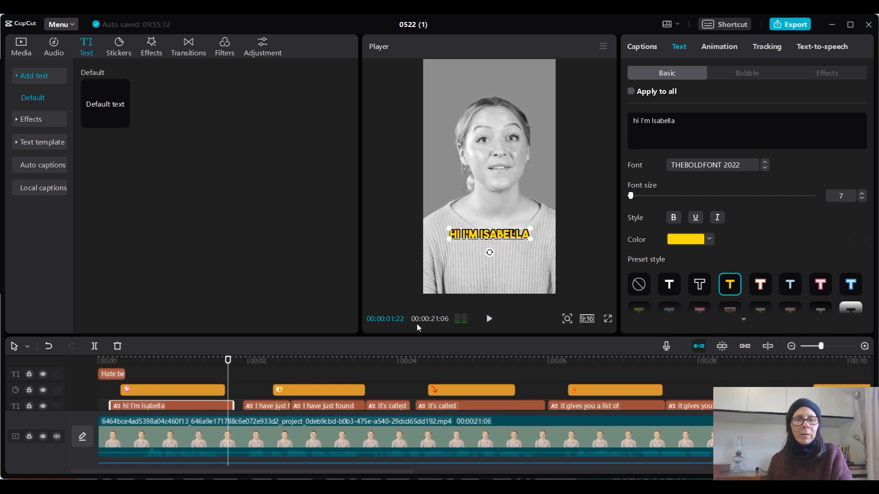
left_click(103, 361)
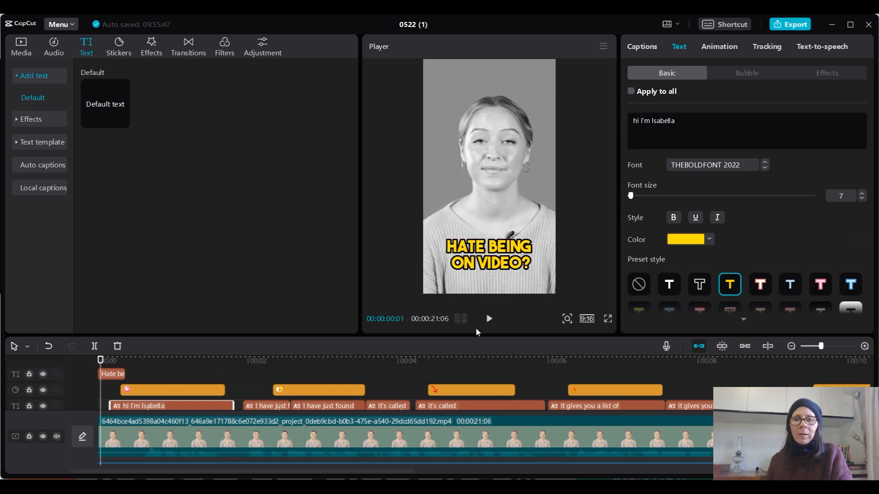
left_click(488, 319)
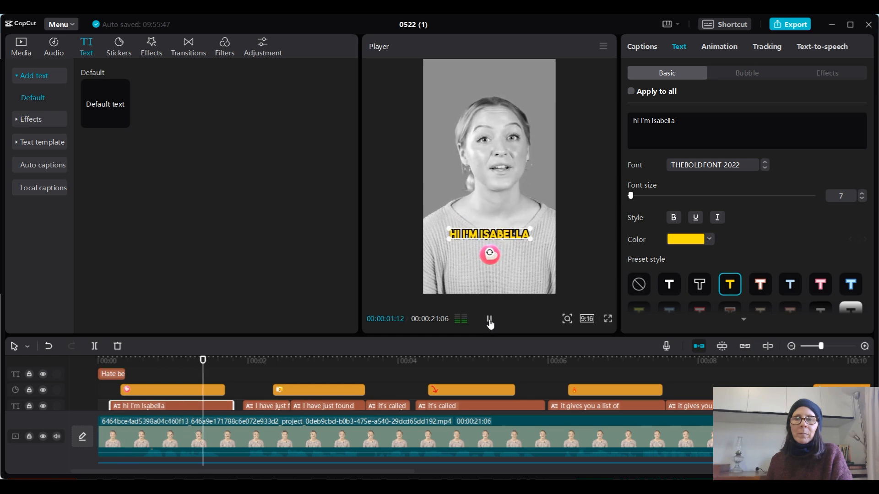
left_click(489, 320)
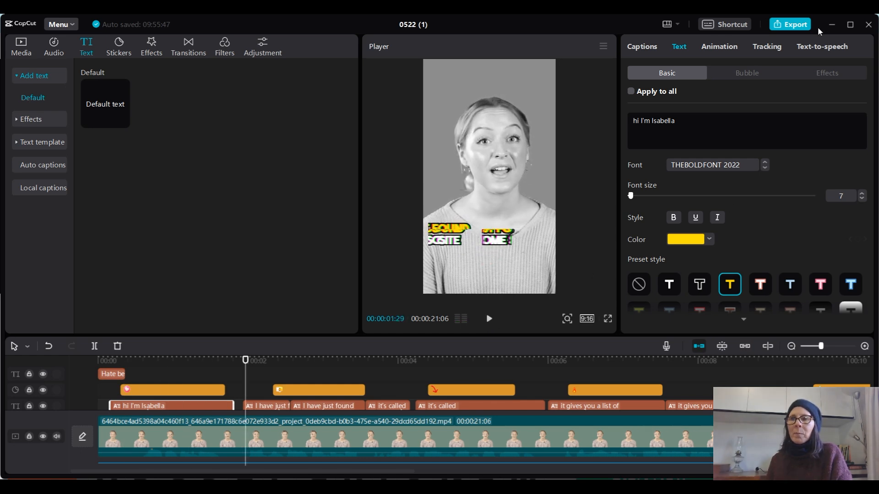
- Open the export settings for the edited video
left_click(791, 25)
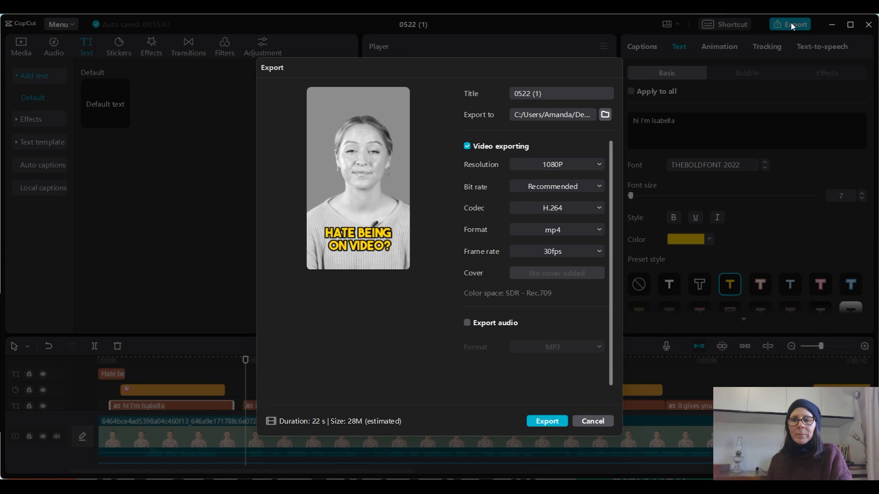